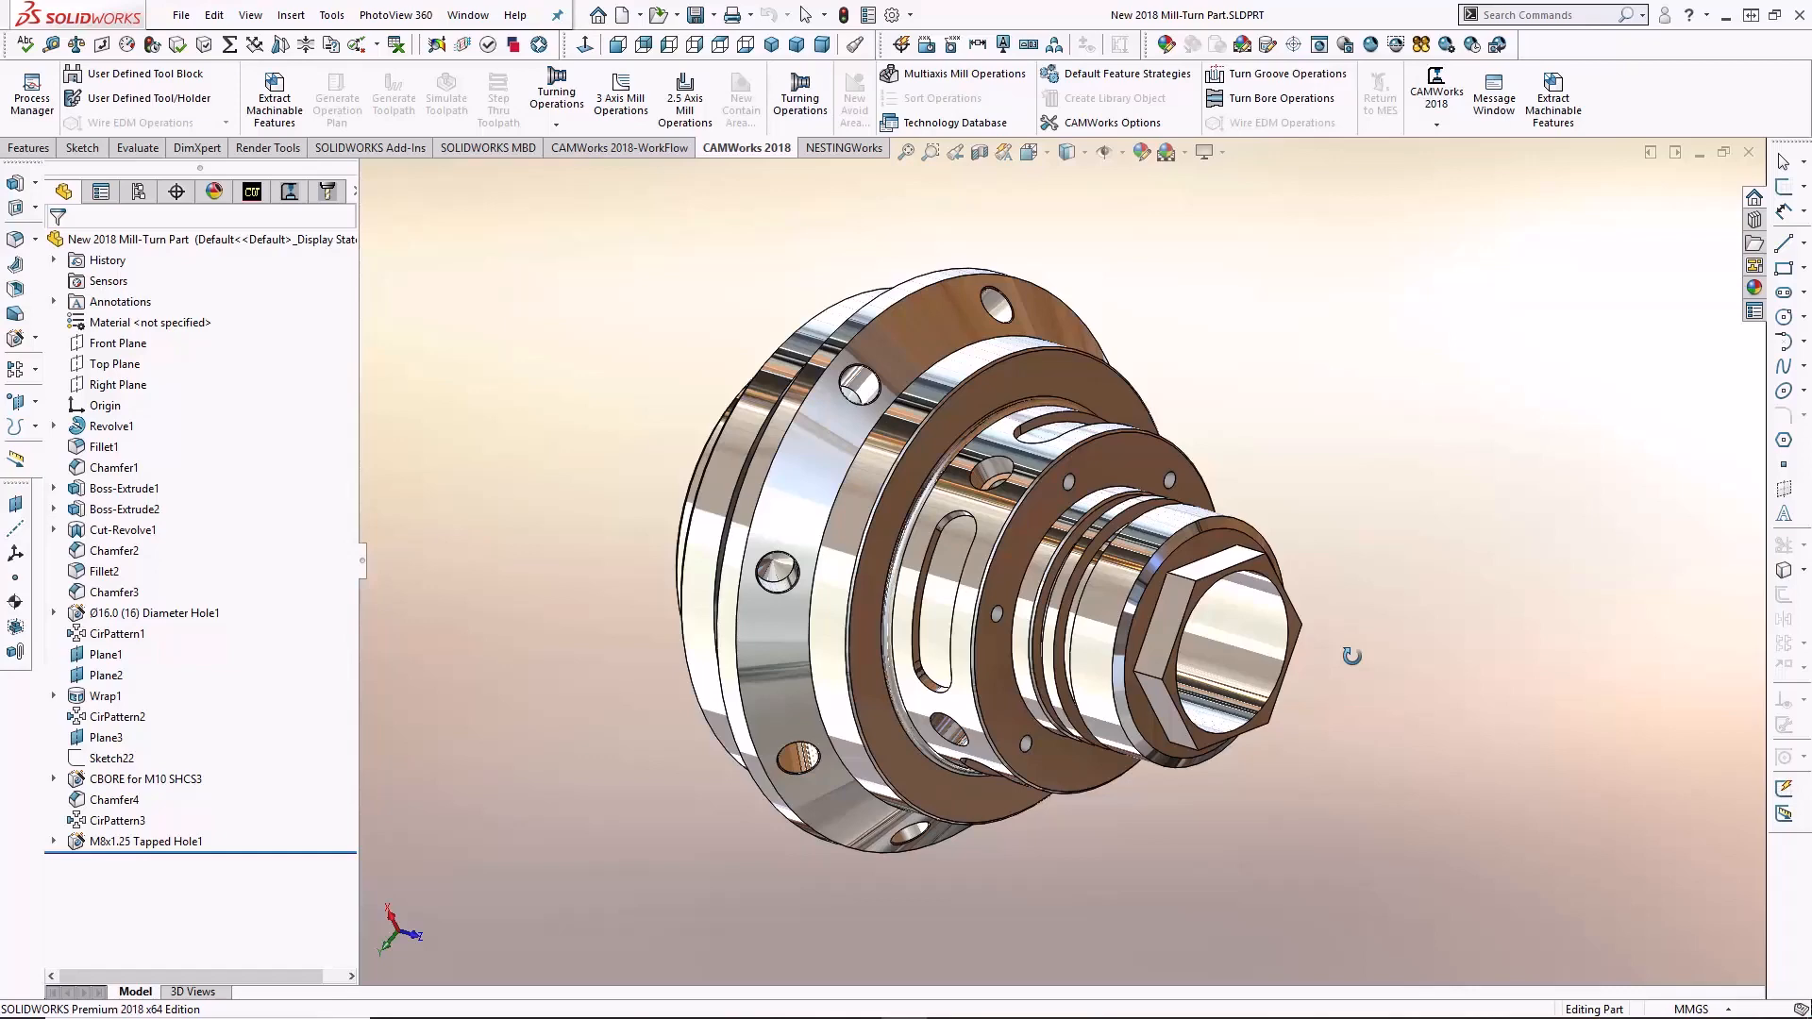
Step: Review the machine definition for the Mill-Turn Dual Turret - metric machine and close it
middle_drag(1351, 656, 1355, 649)
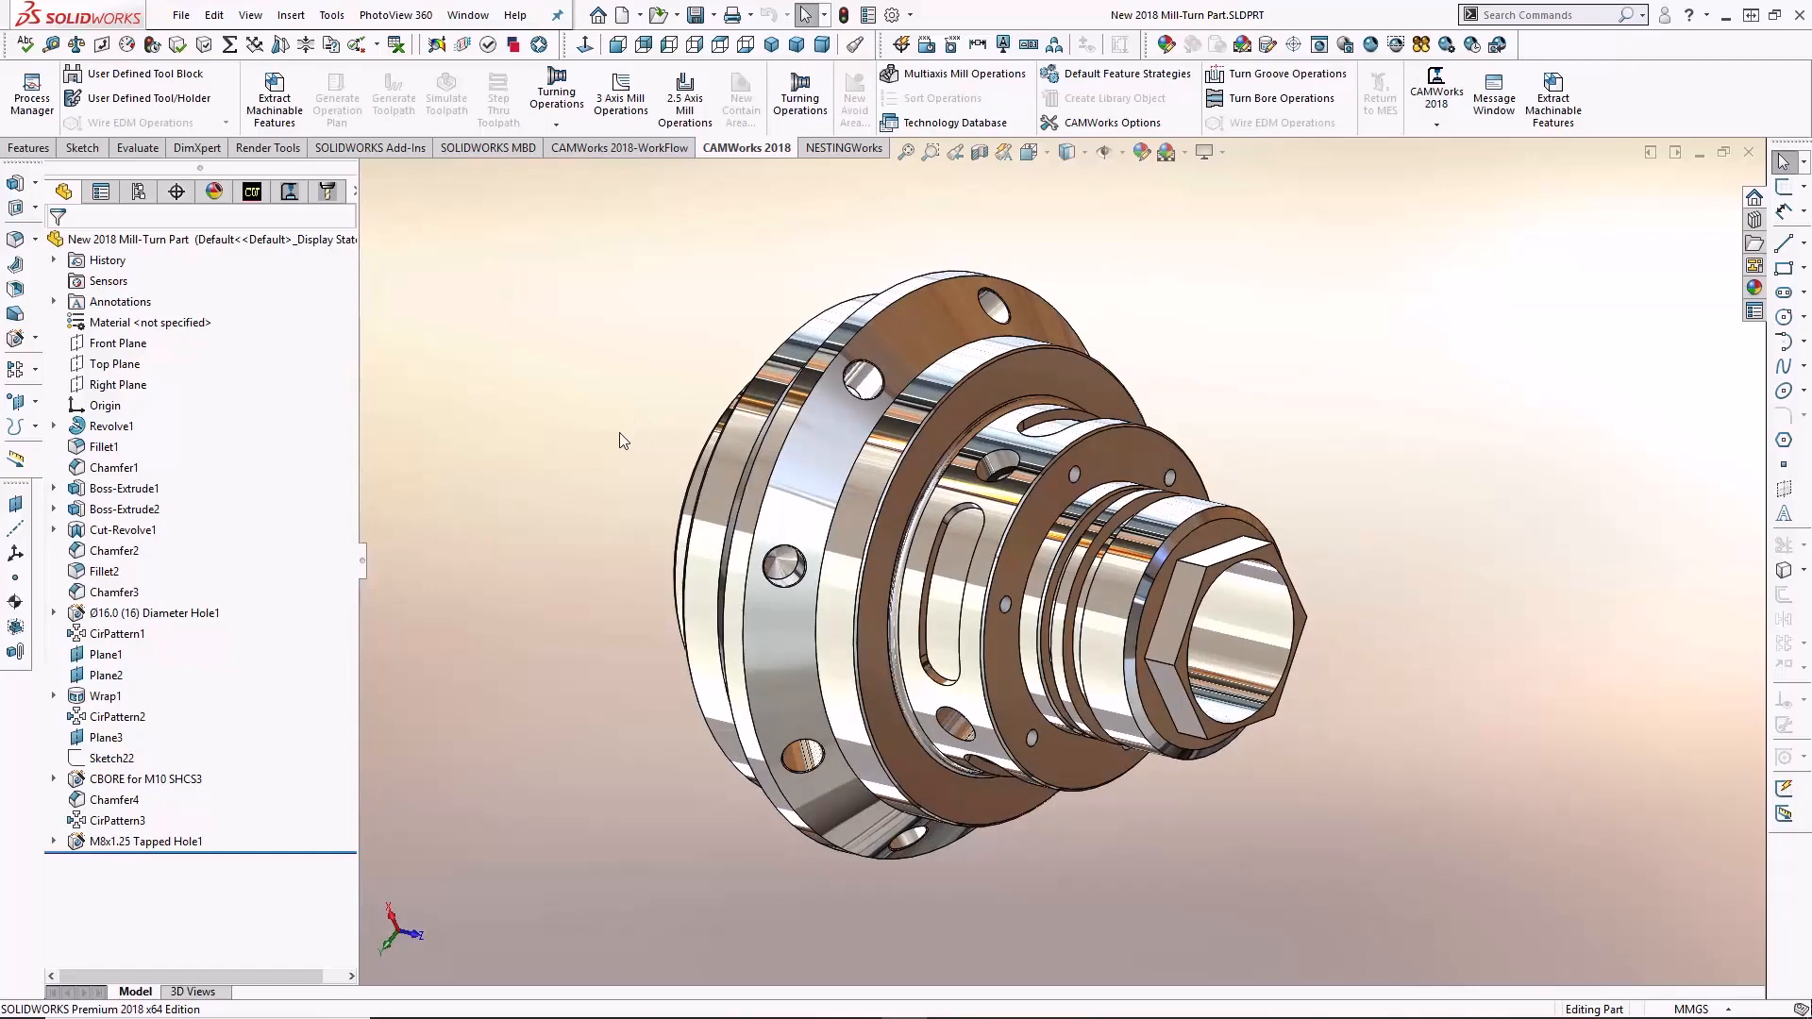
click(252, 193)
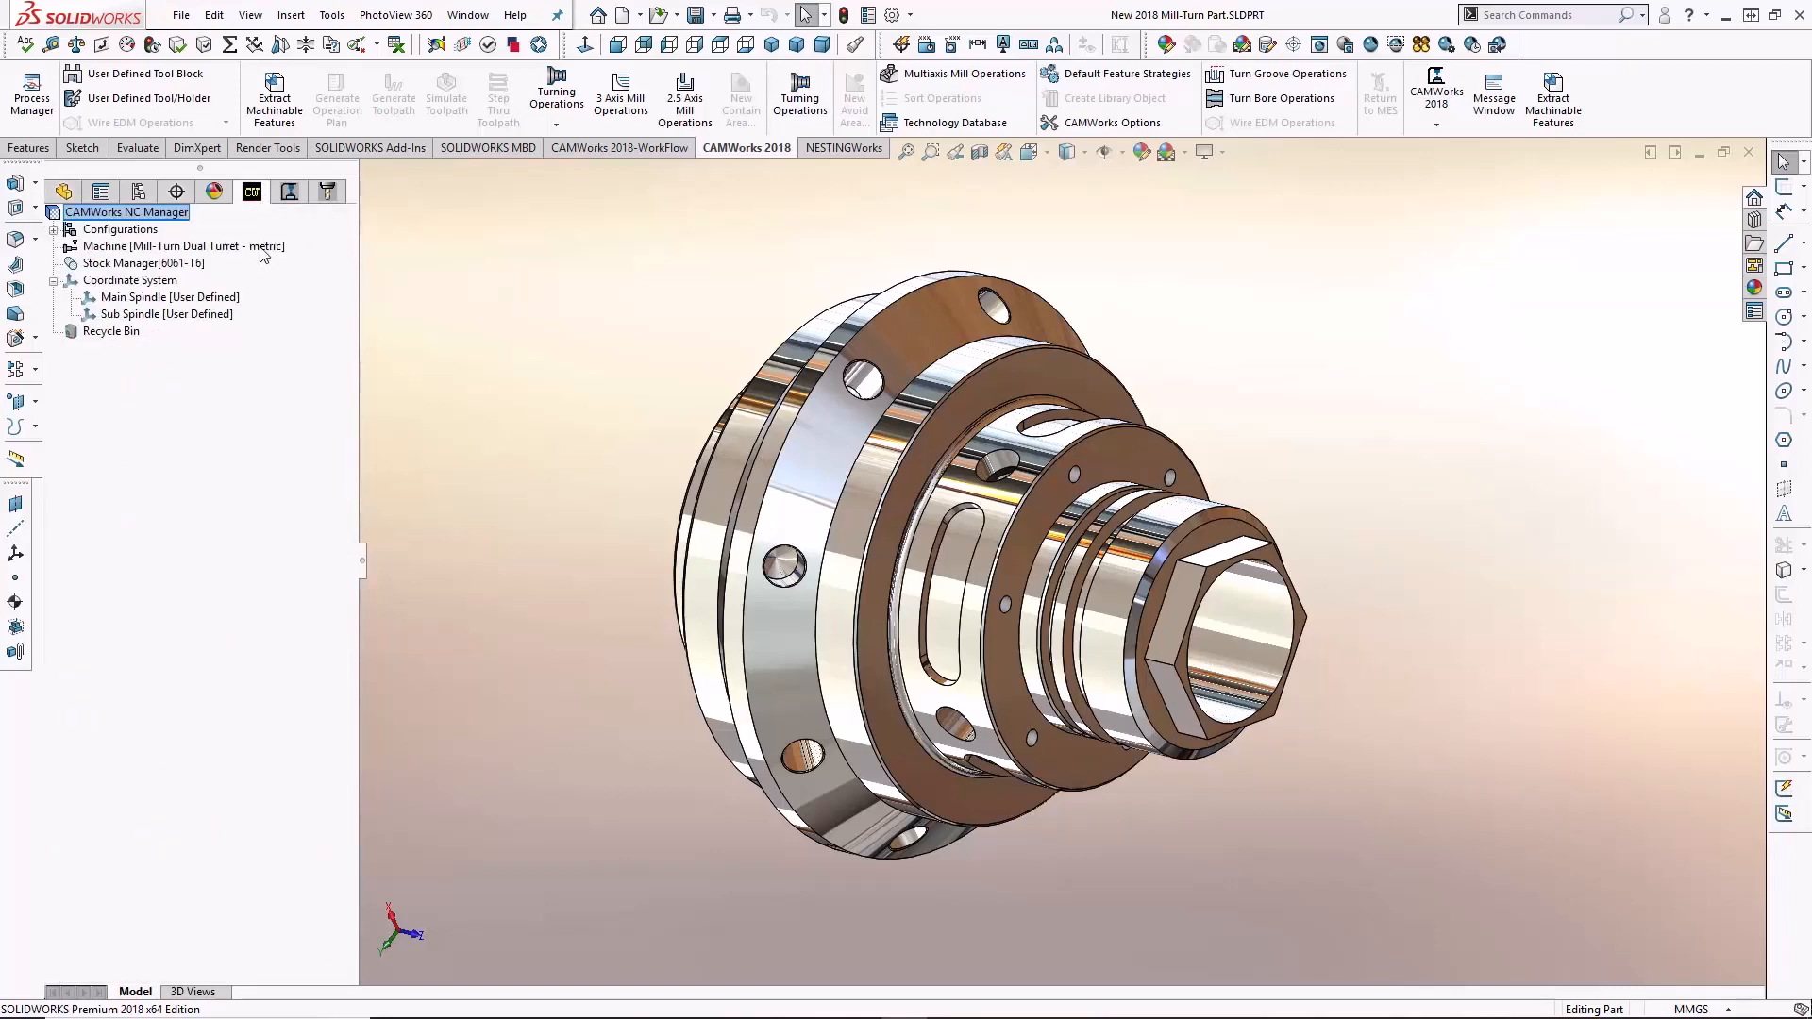
double_click(261, 248)
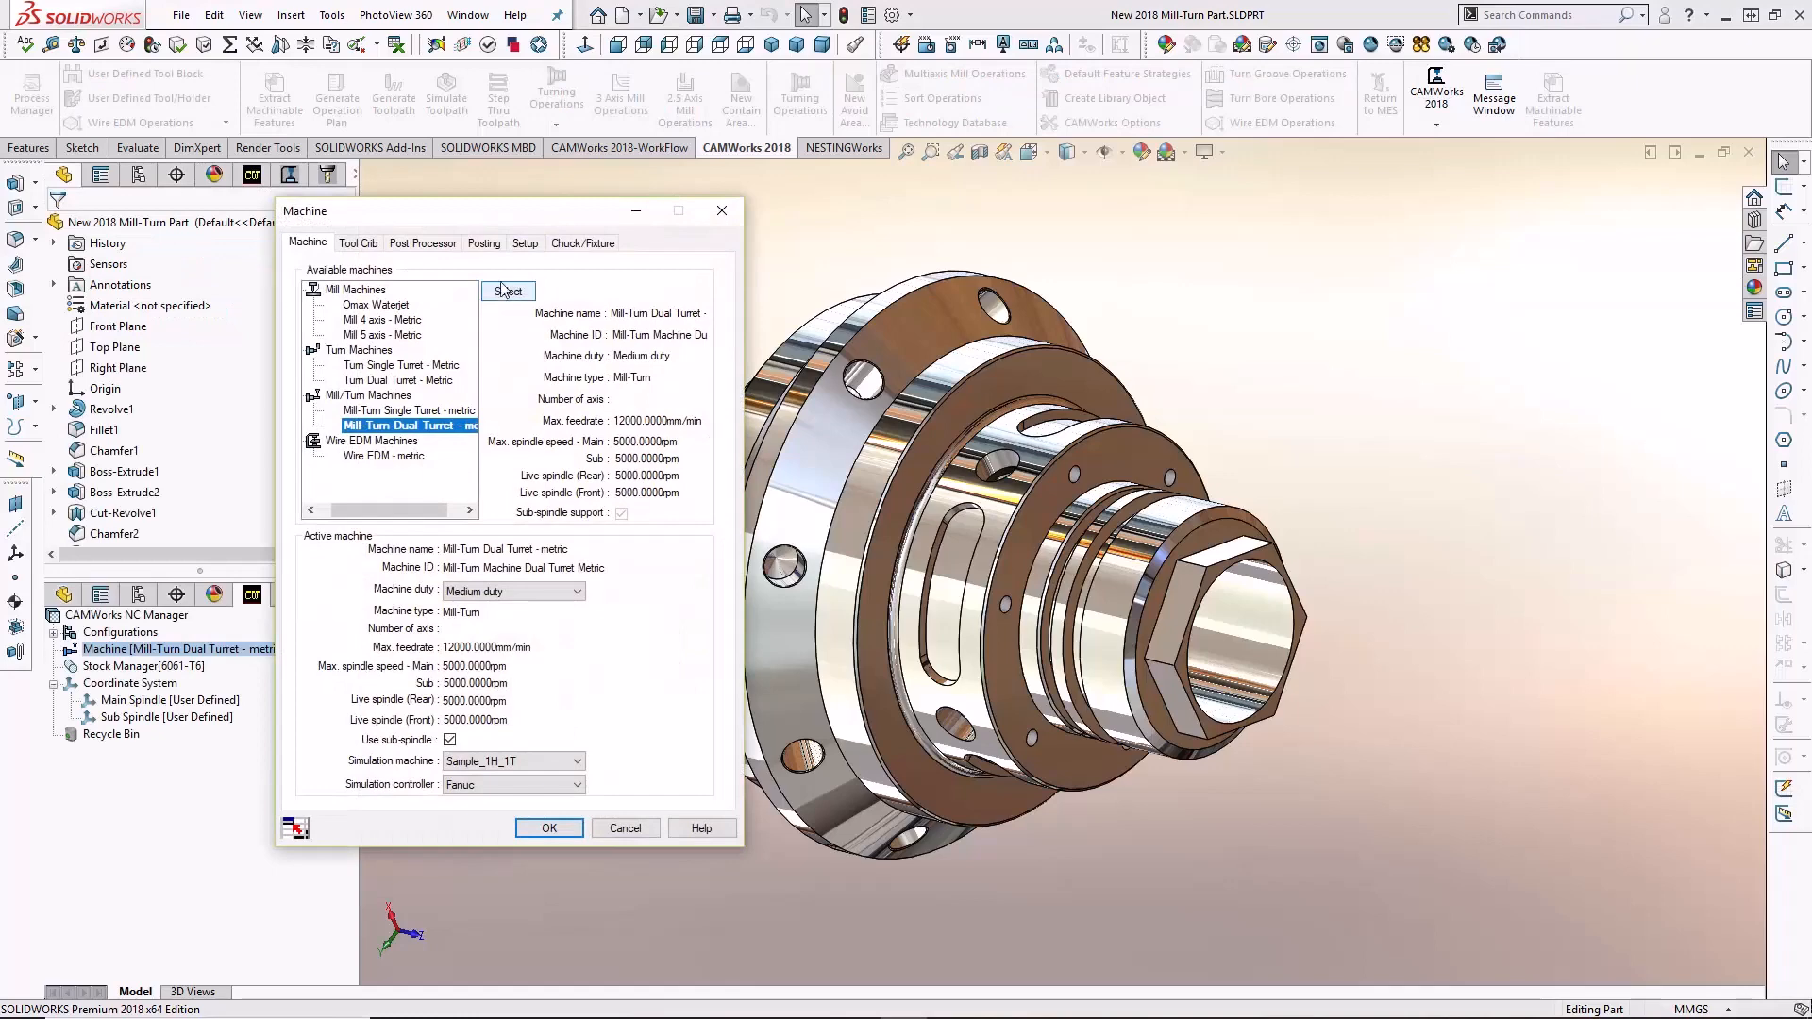
click(549, 828)
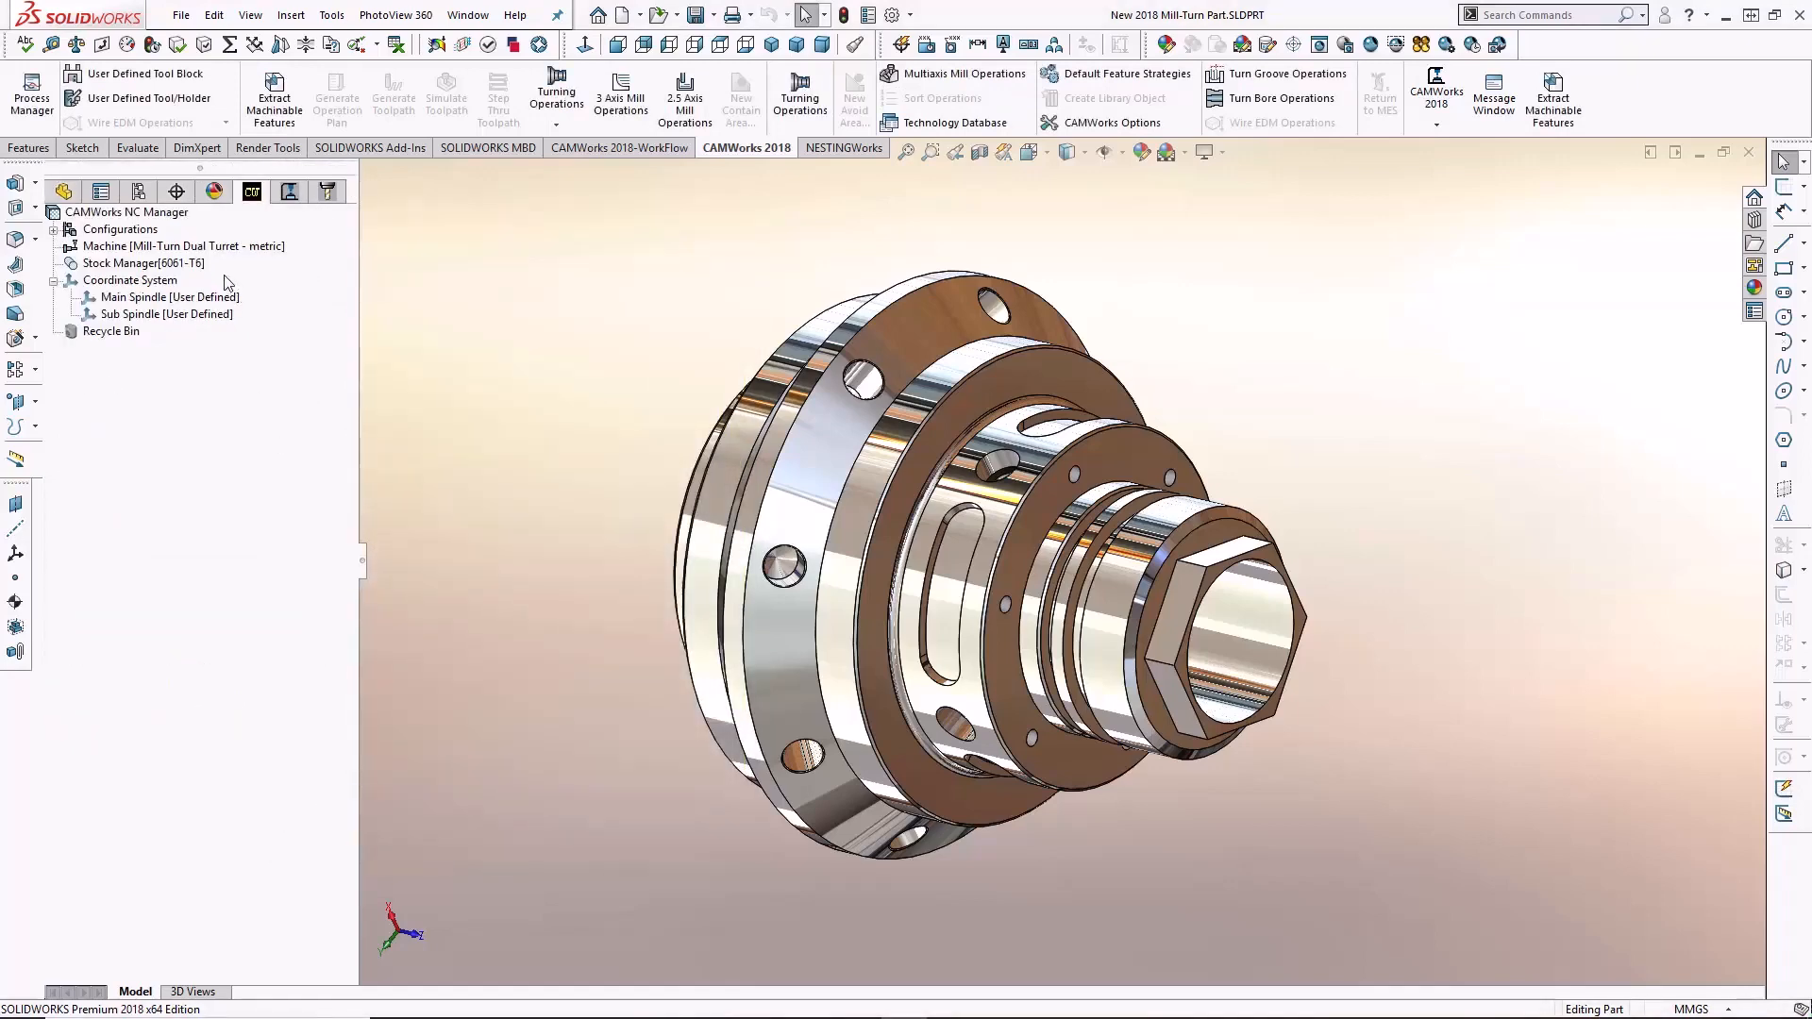
Step: Review the 6061-T6 bar stock definition and the main and sub spindle coordinate systems
double_click(176, 263)
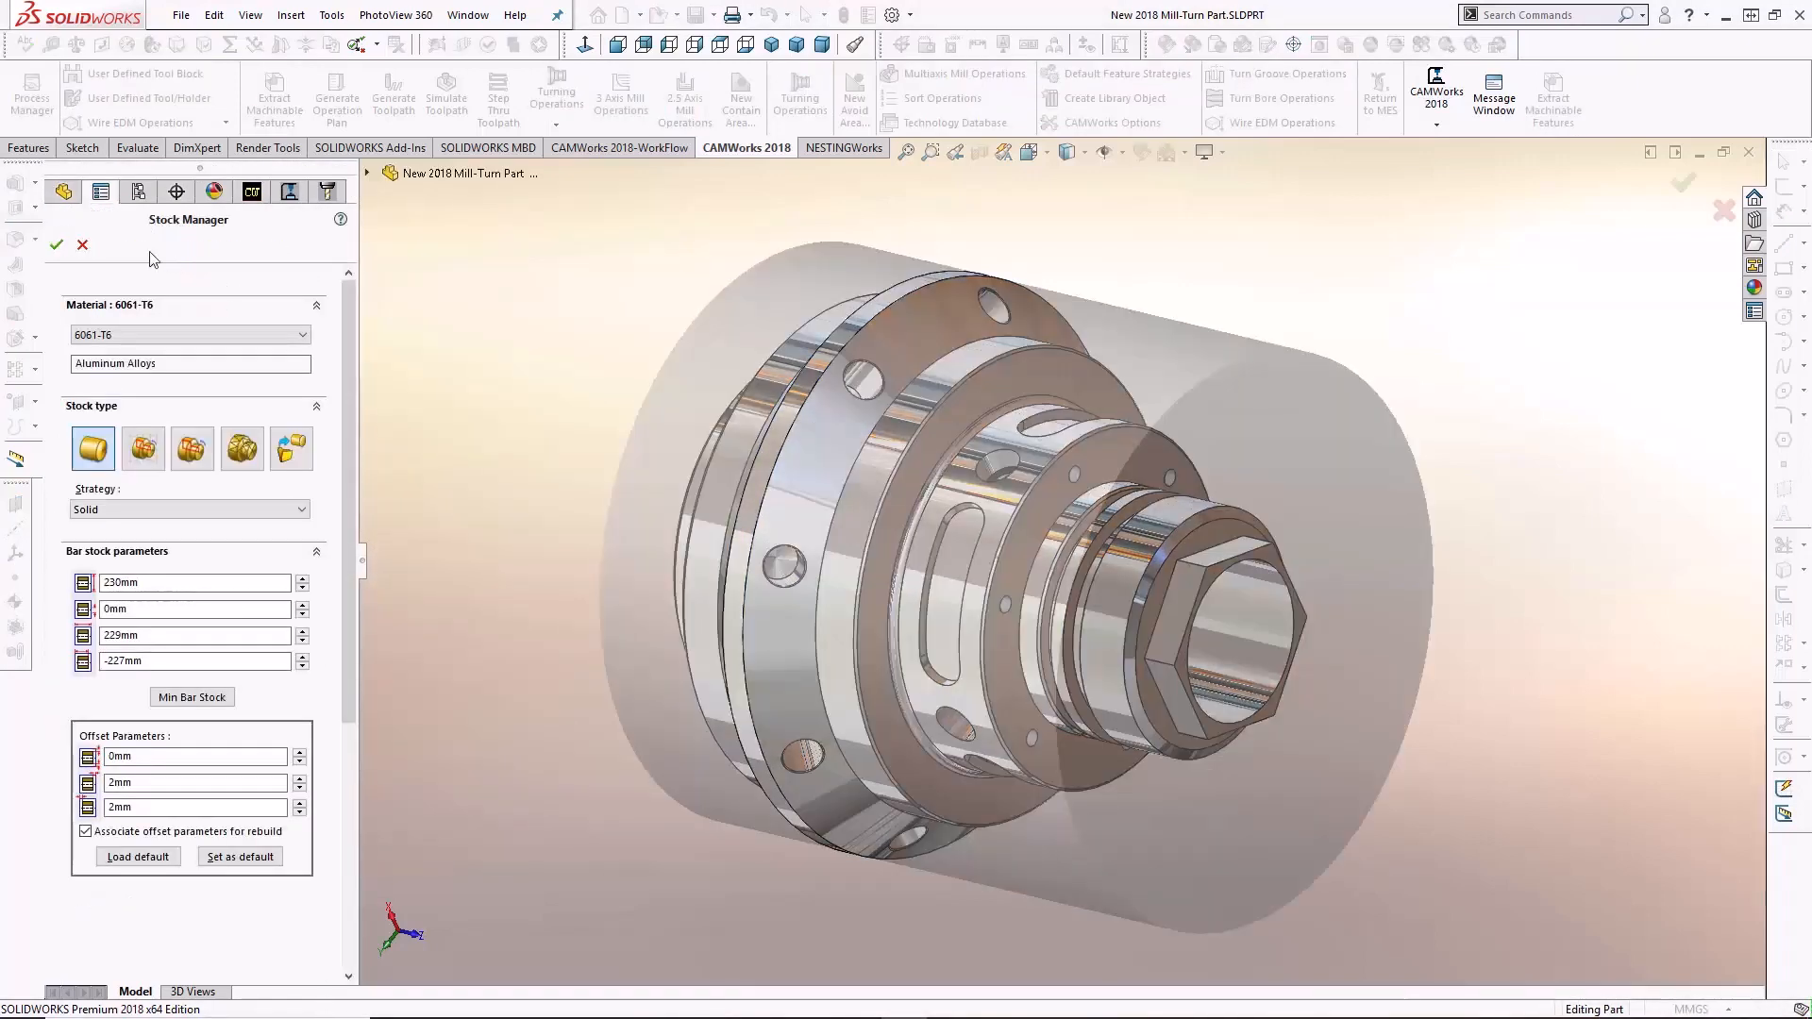
click(57, 244)
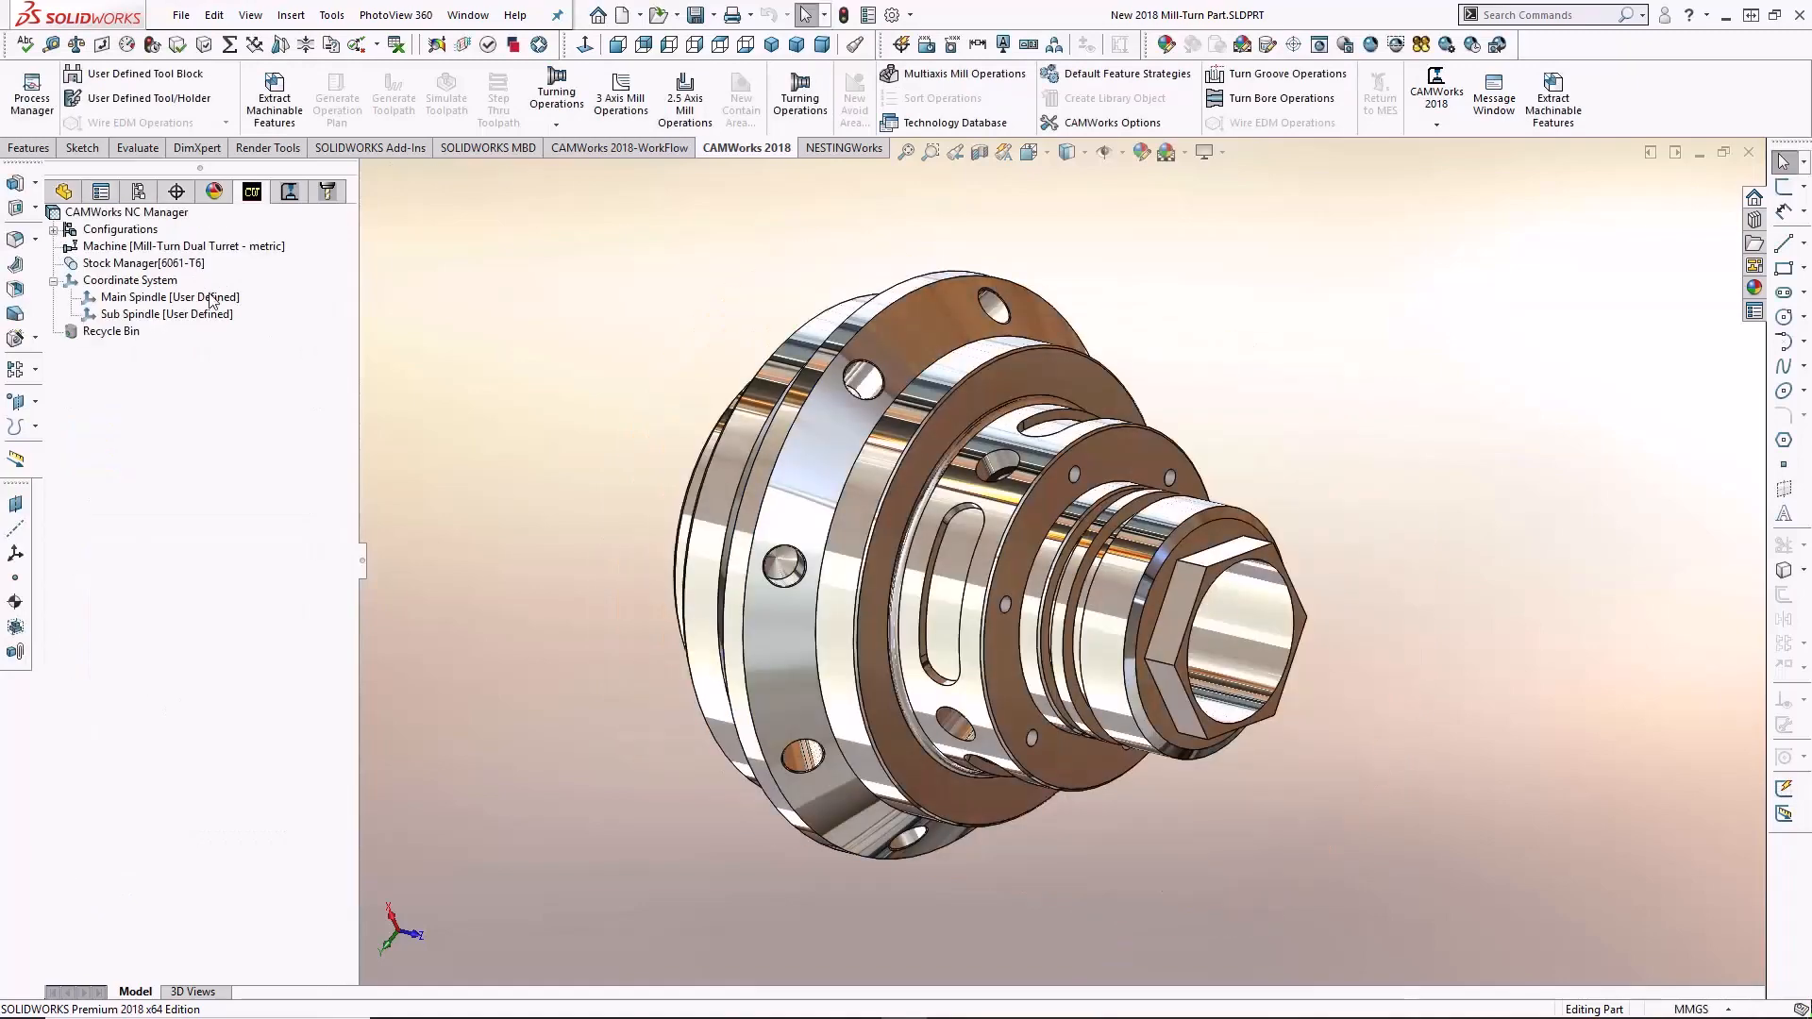
click(210, 298)
click(217, 316)
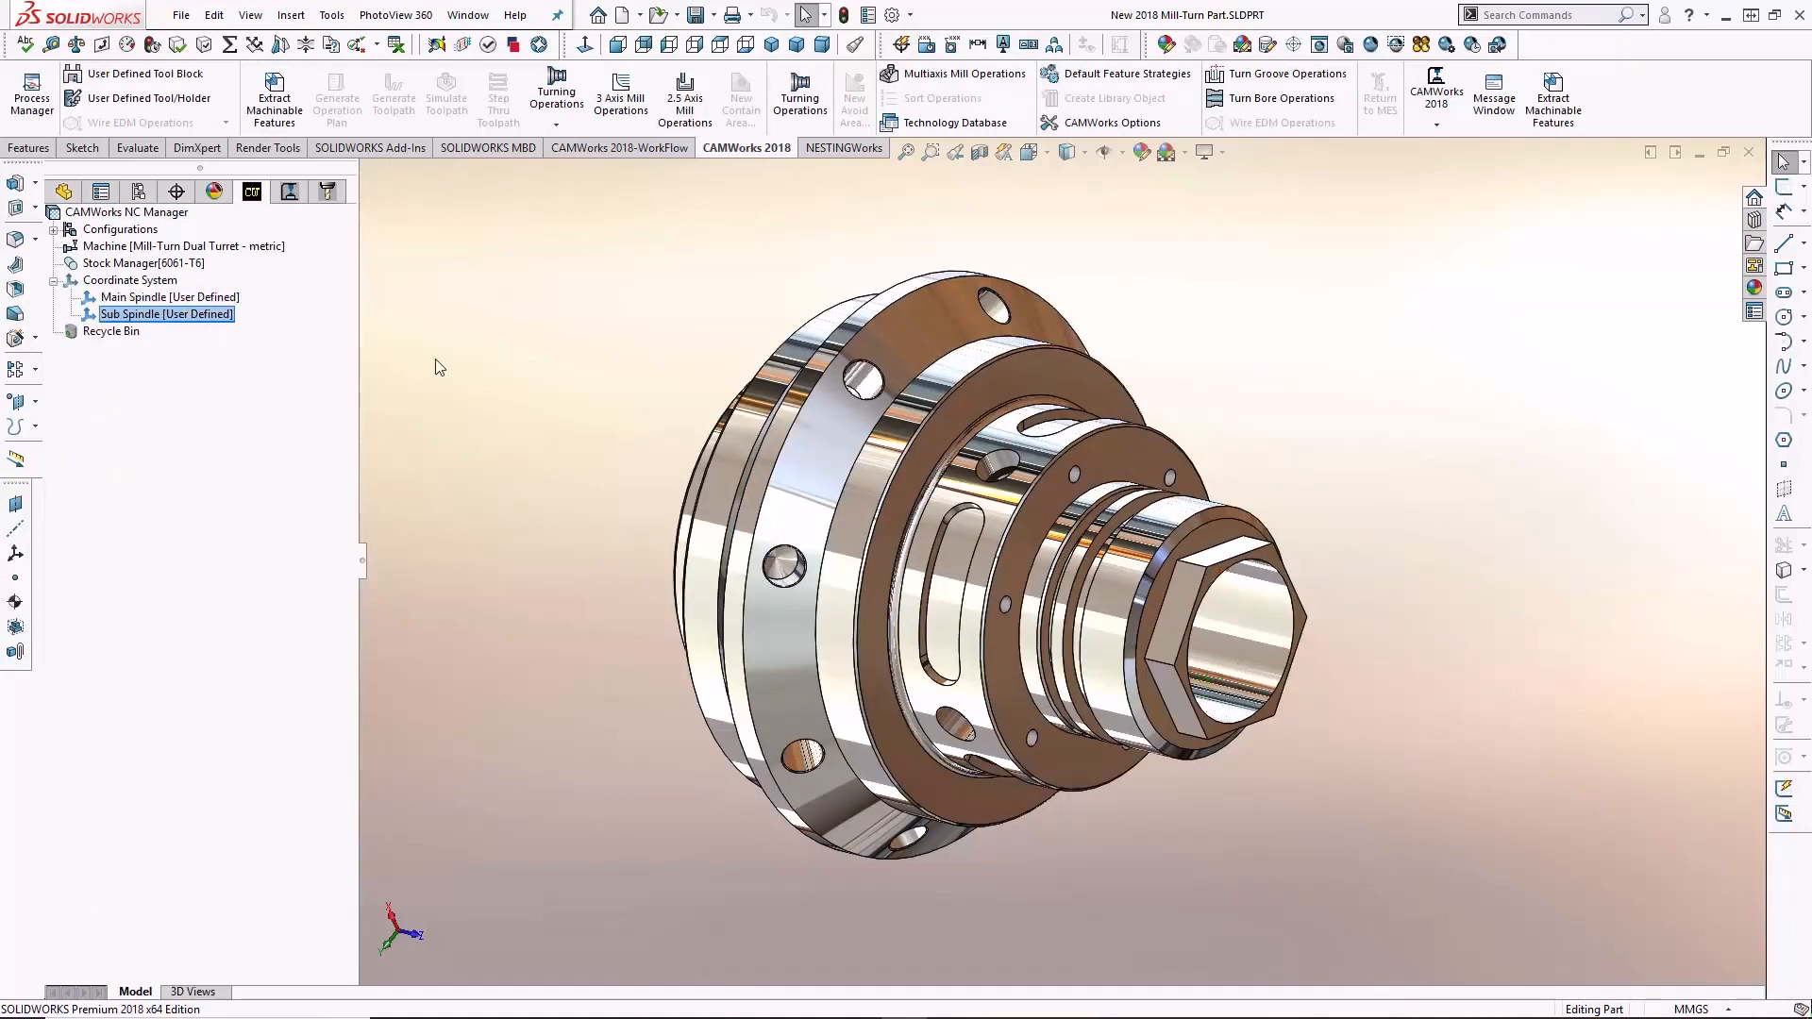
middle_drag(436, 366, 510, 431)
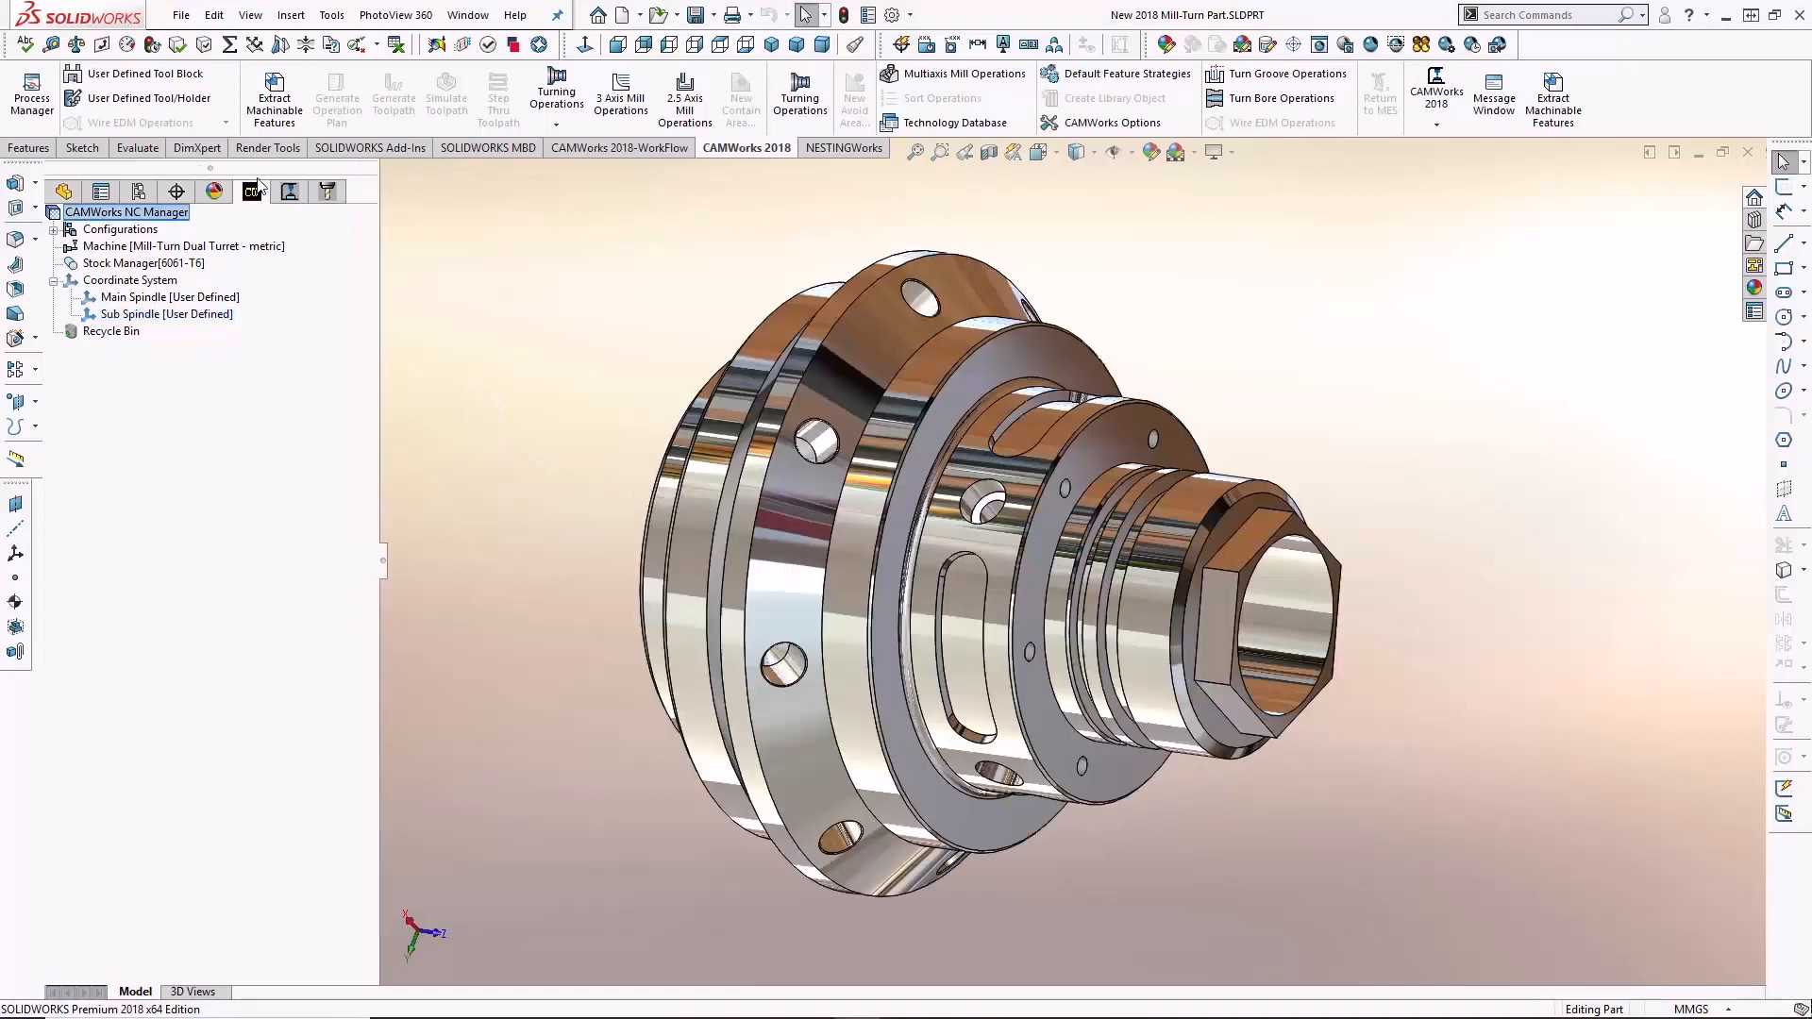
Step: Extract the part's machinable features and convert the cutoff feature to a face feature
click(281, 124)
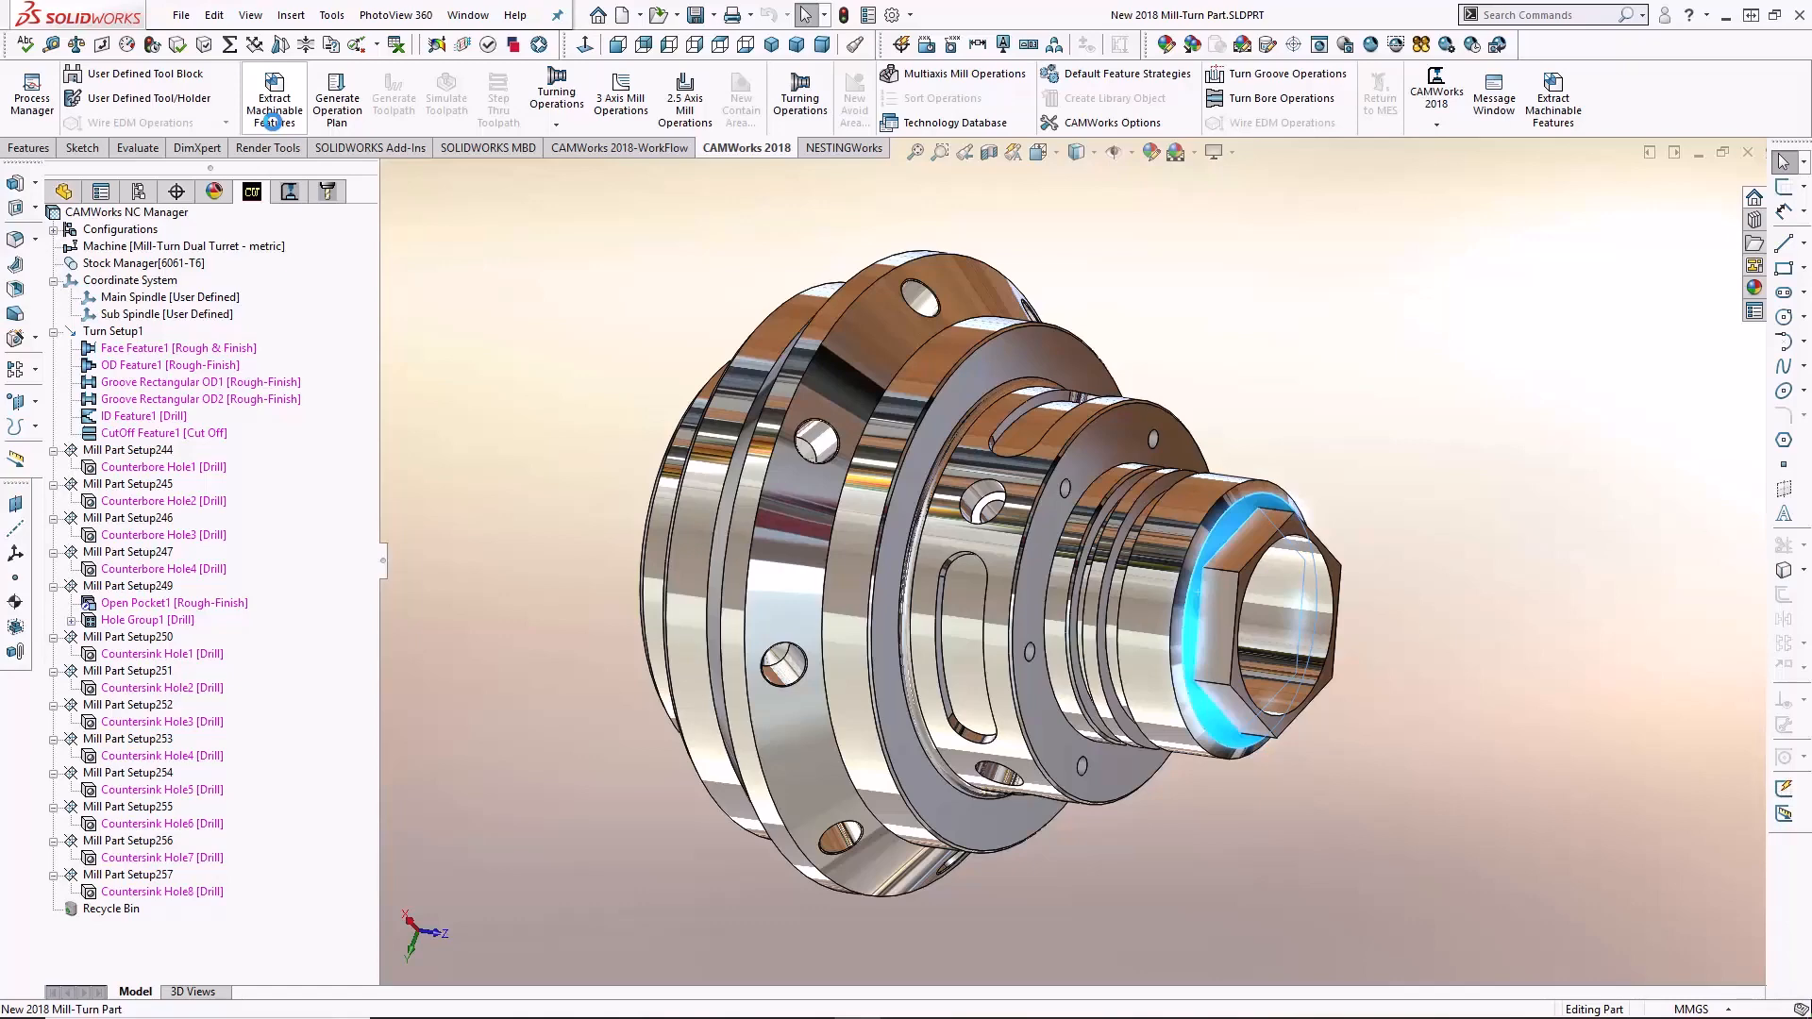
right_click(218, 435)
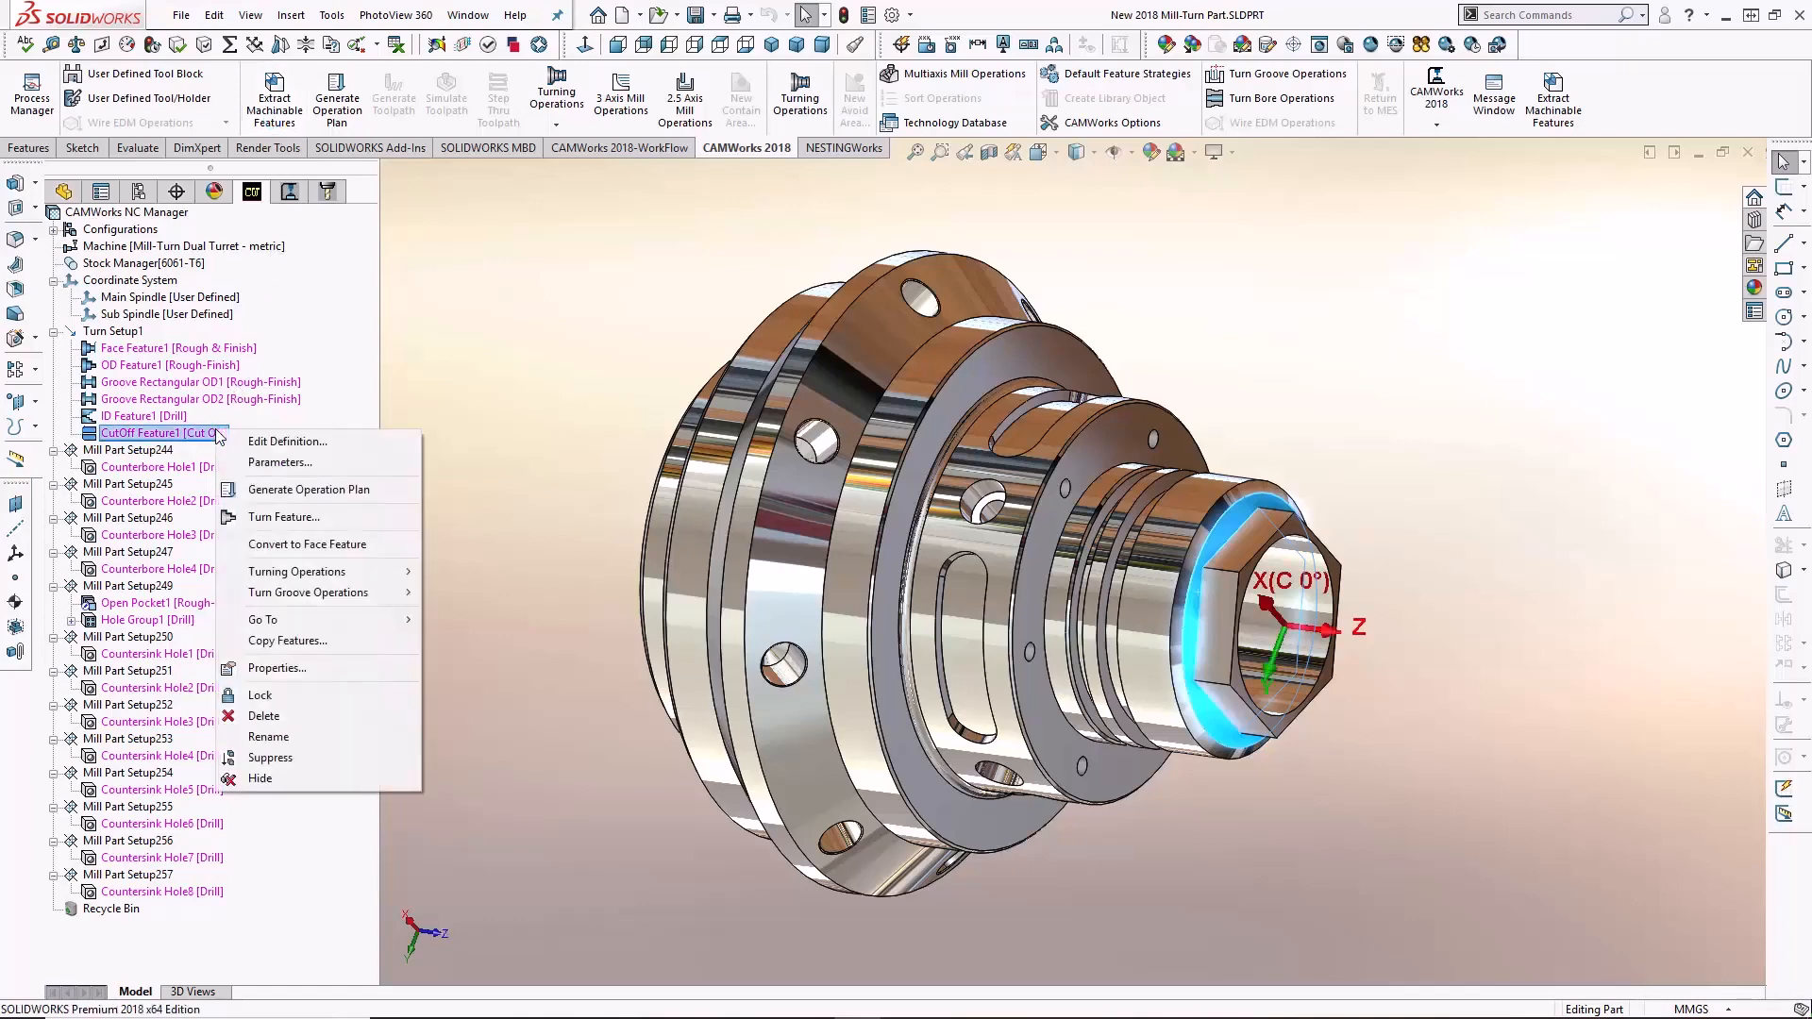
click(326, 545)
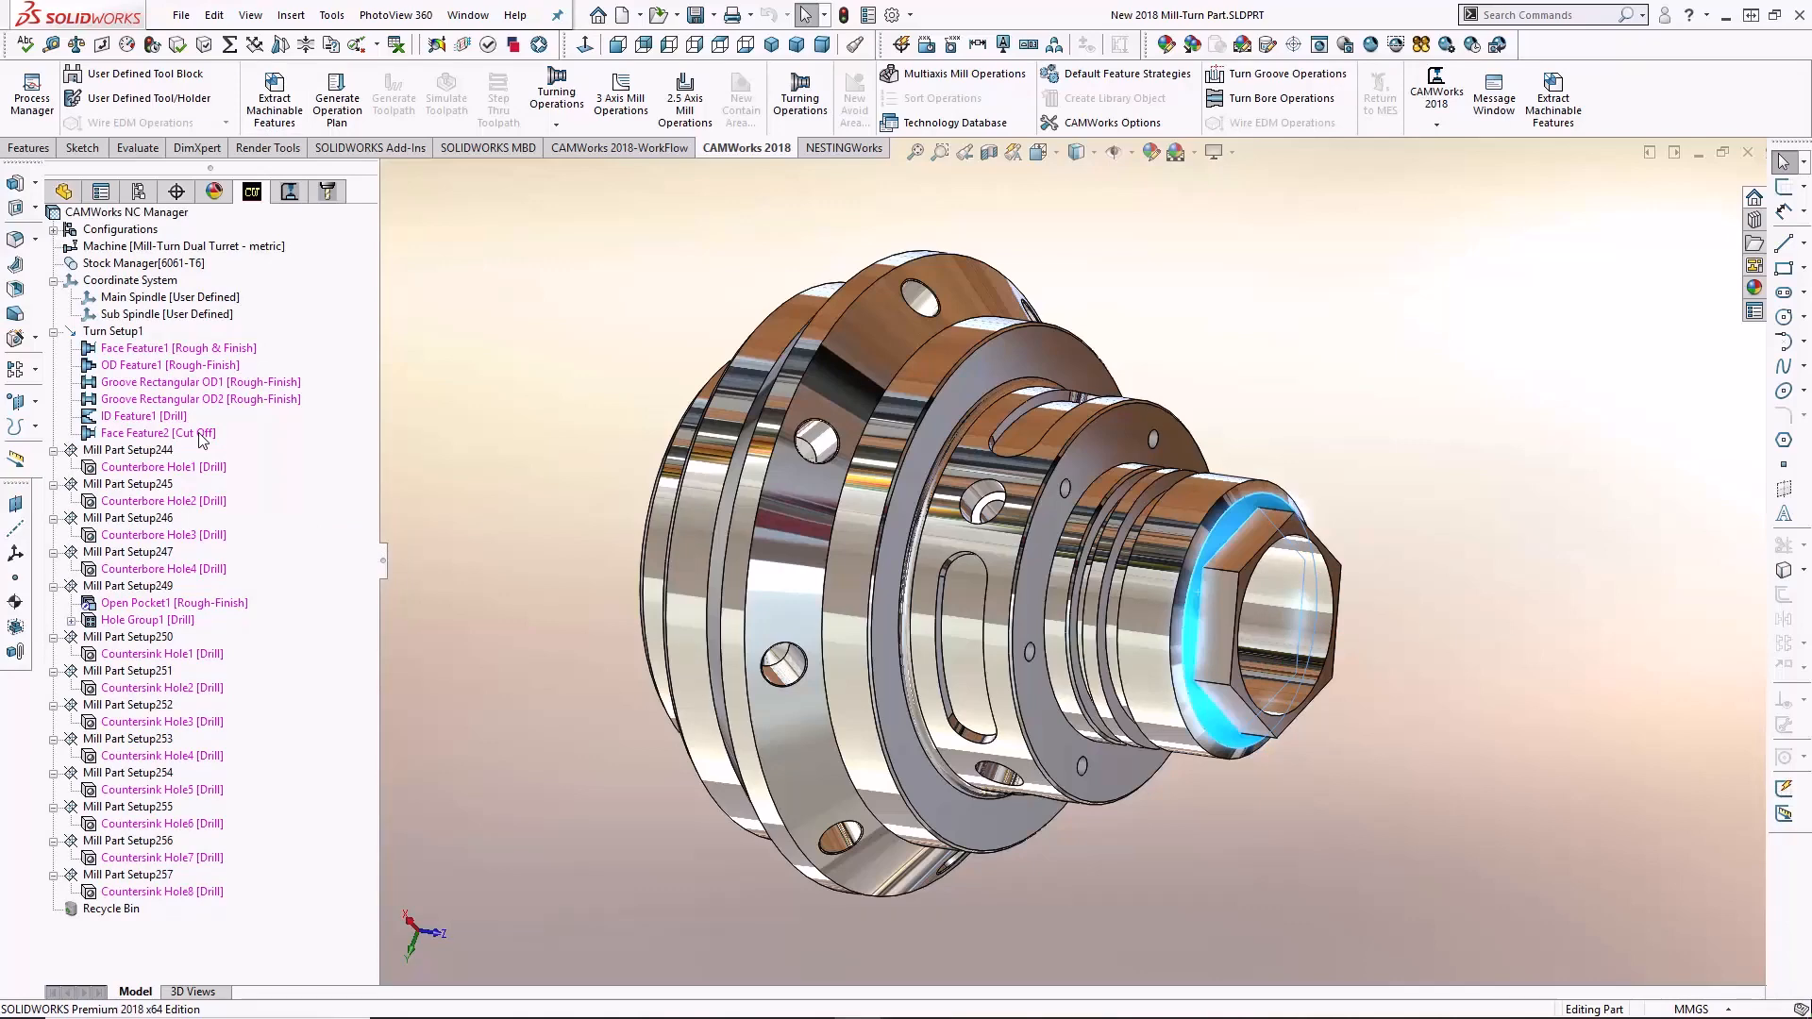
Step: Assign the converted face feature to the sub spindle and move it directly after Face Feature1
right_click(202, 436)
click(312, 445)
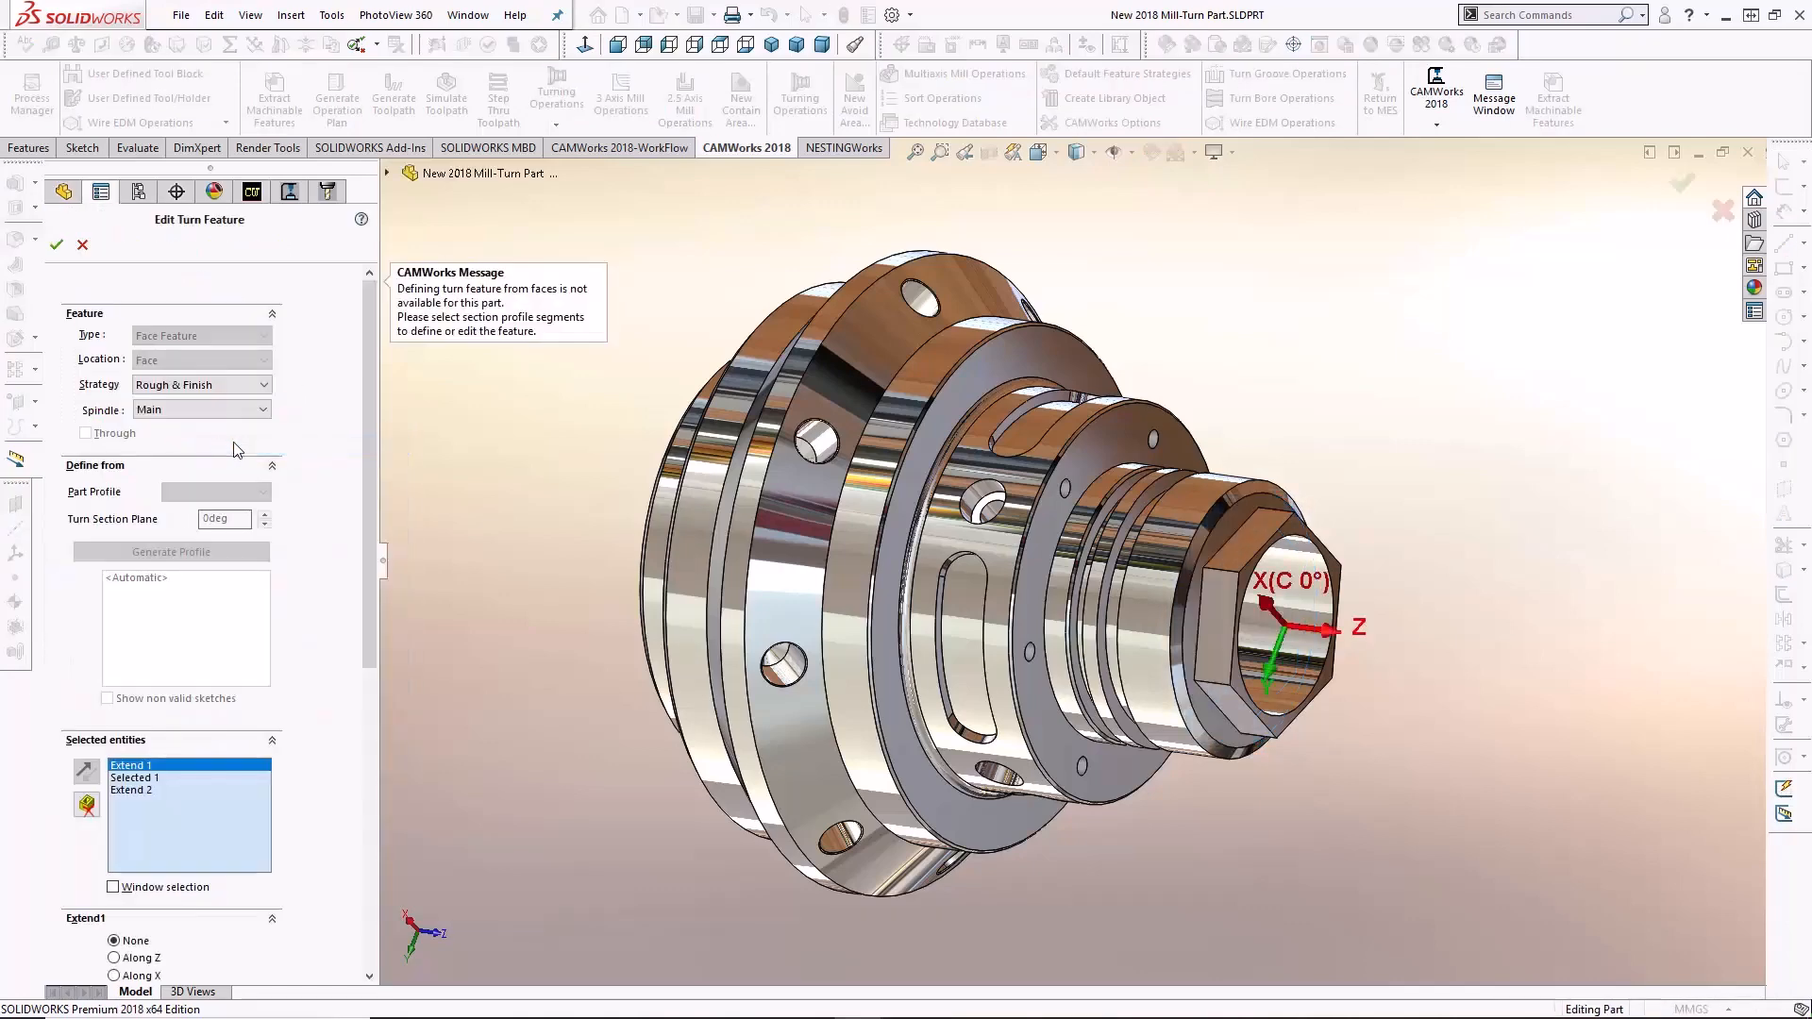
click(226, 412)
click(213, 444)
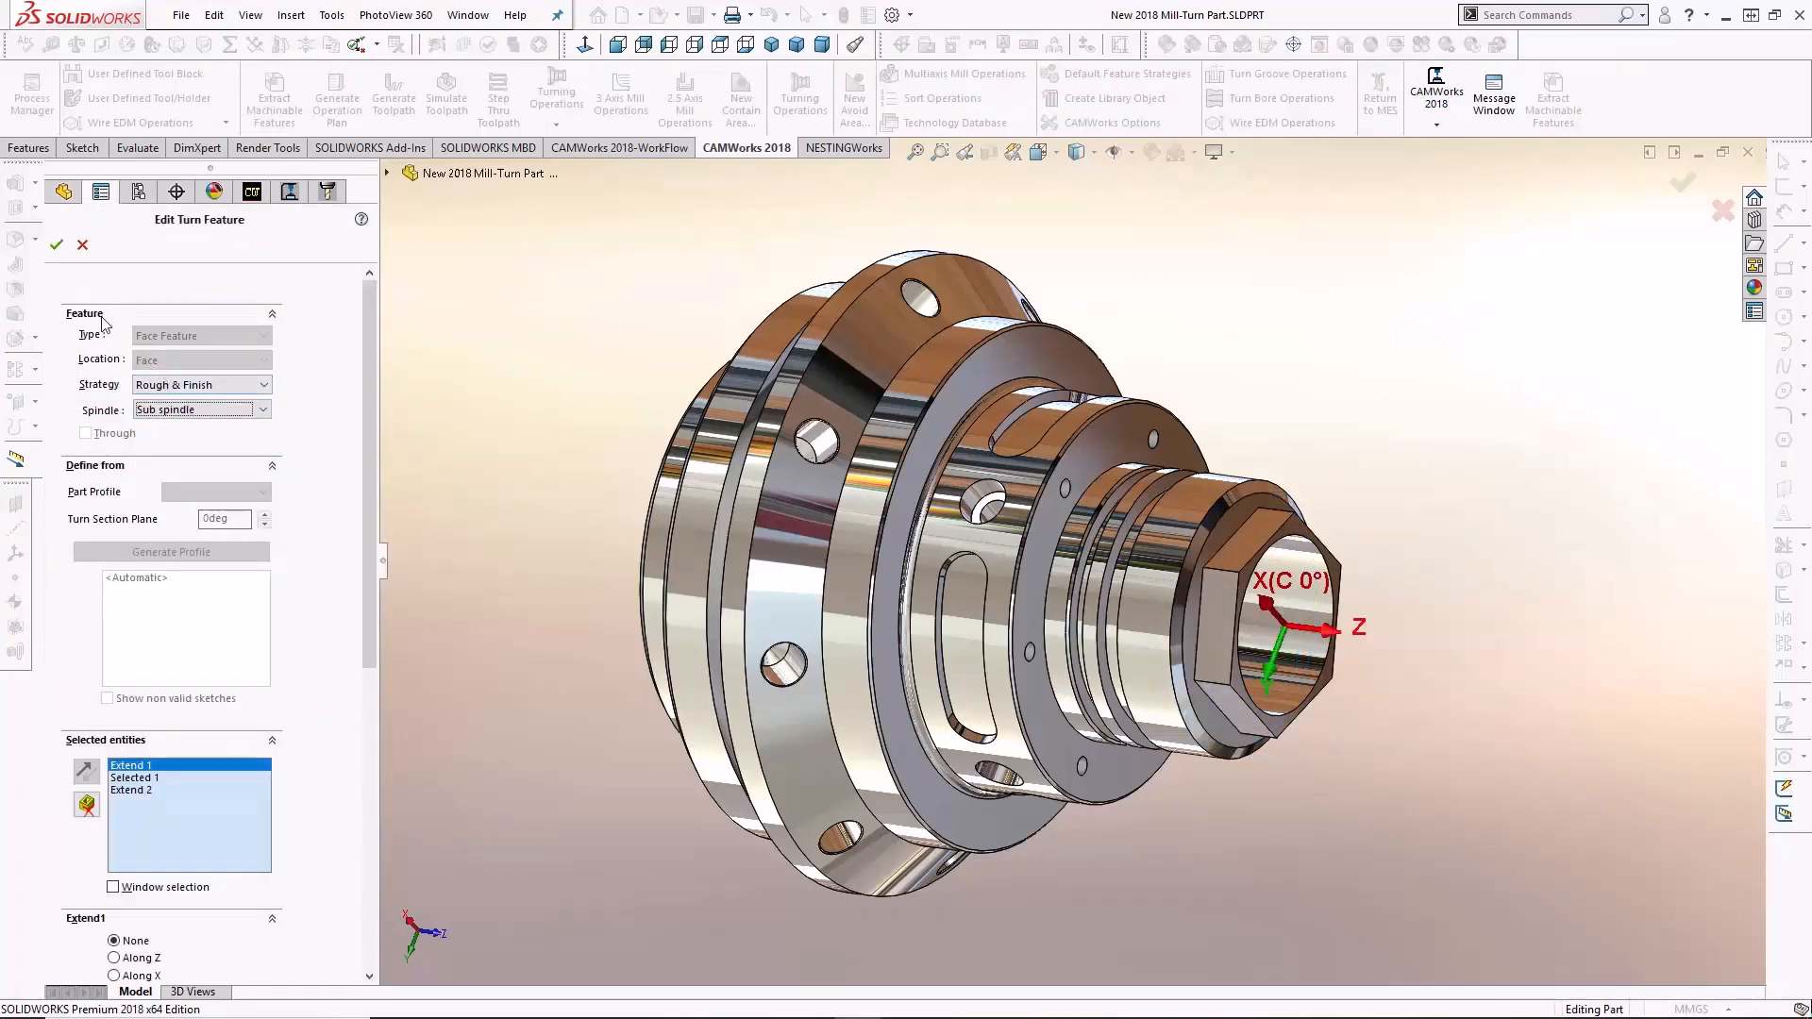
click(56, 245)
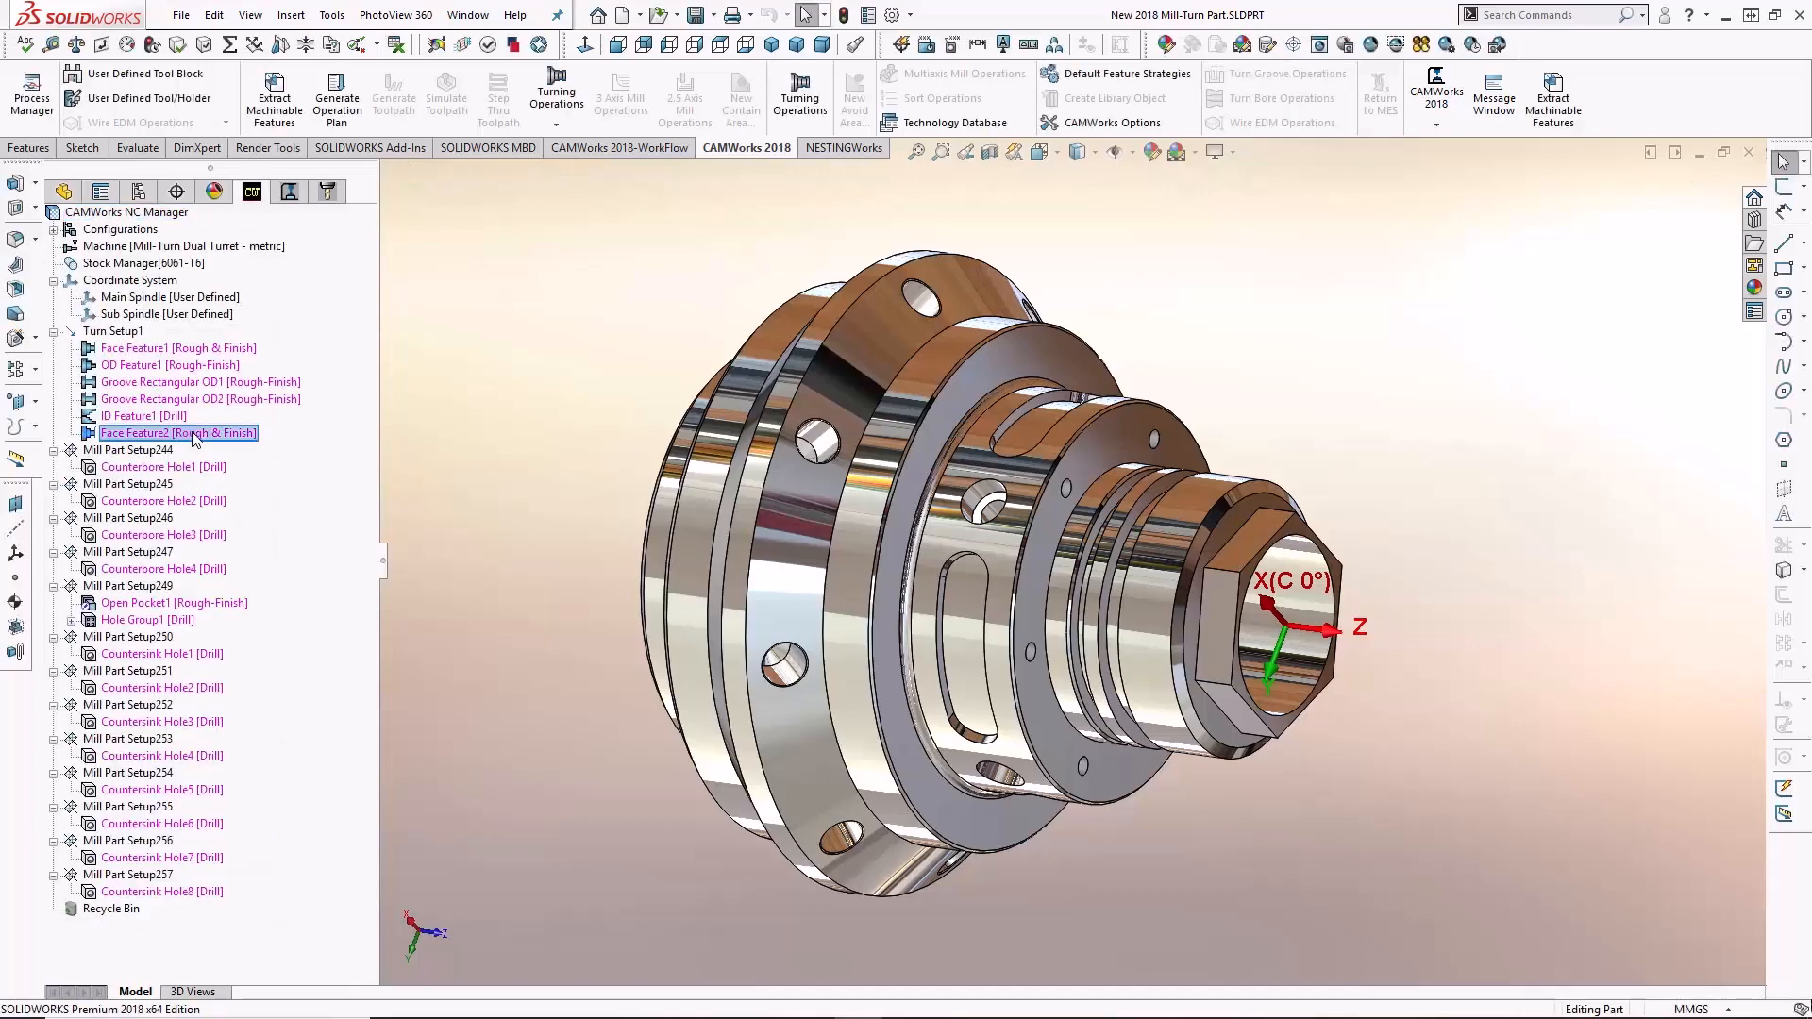
drag(230, 356, 227, 363)
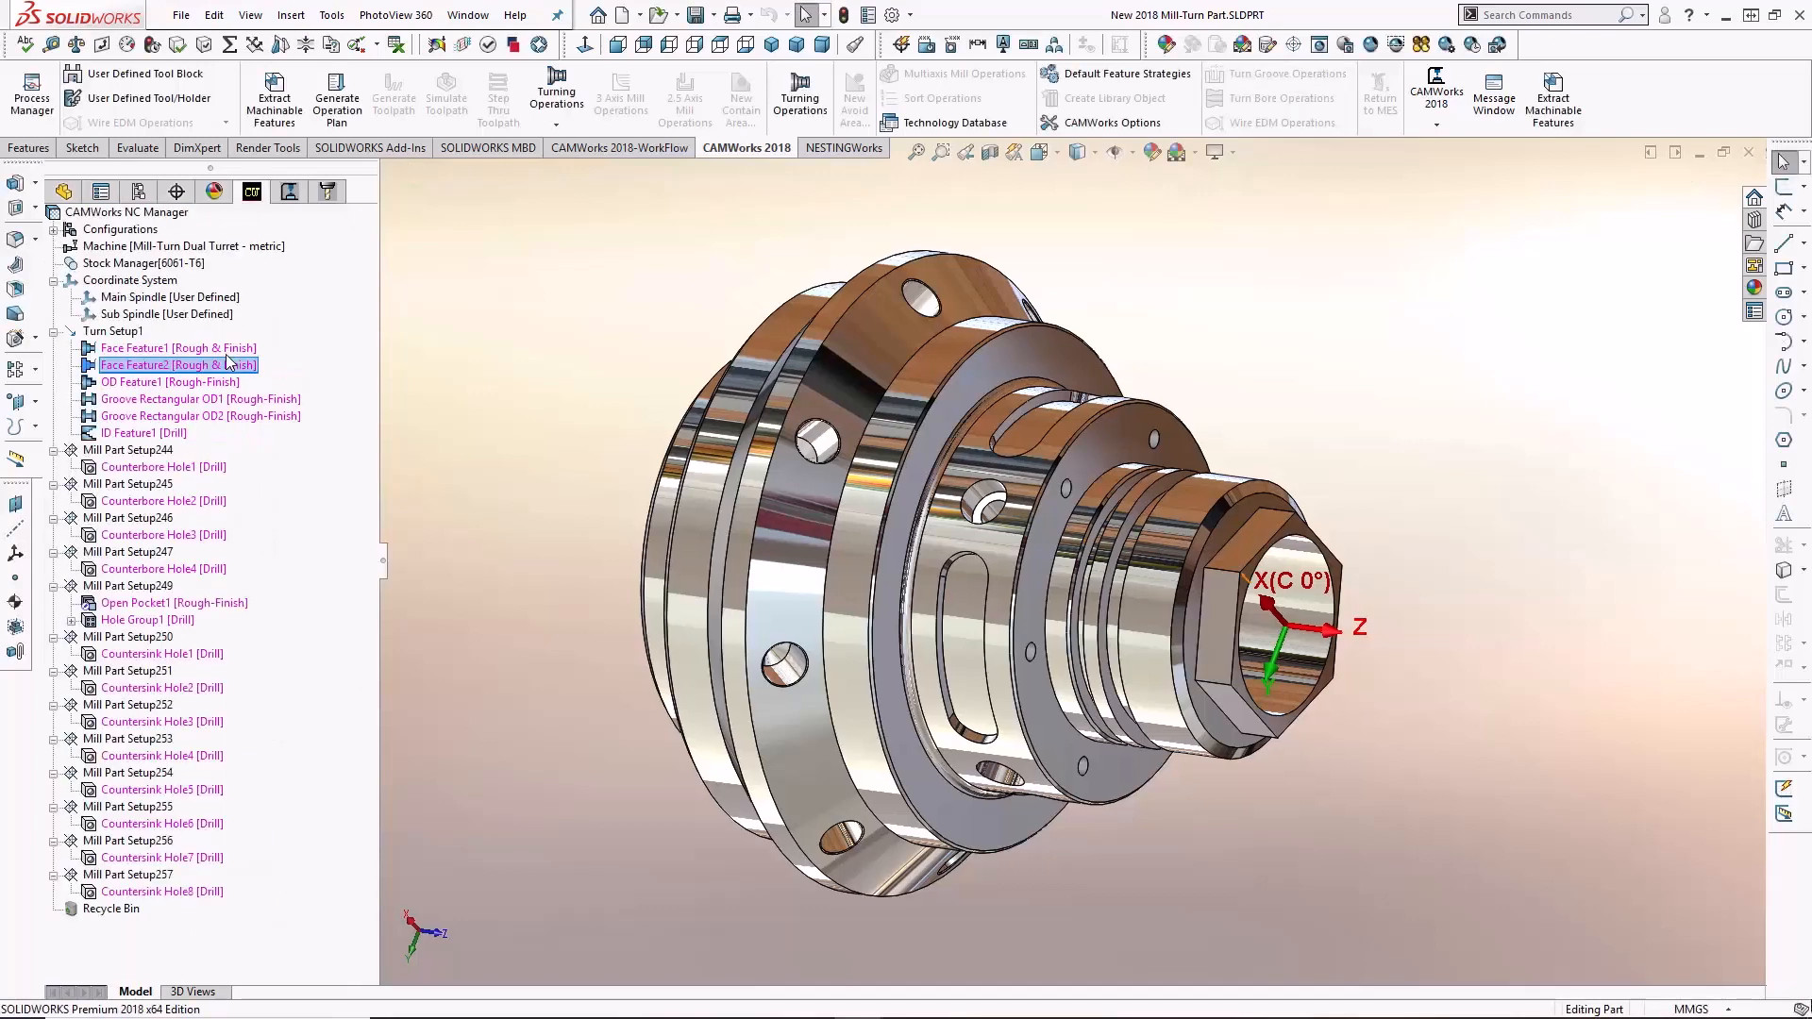
Step: Edit OD Feature1 so that it is machined on both spindles
right_click(211, 381)
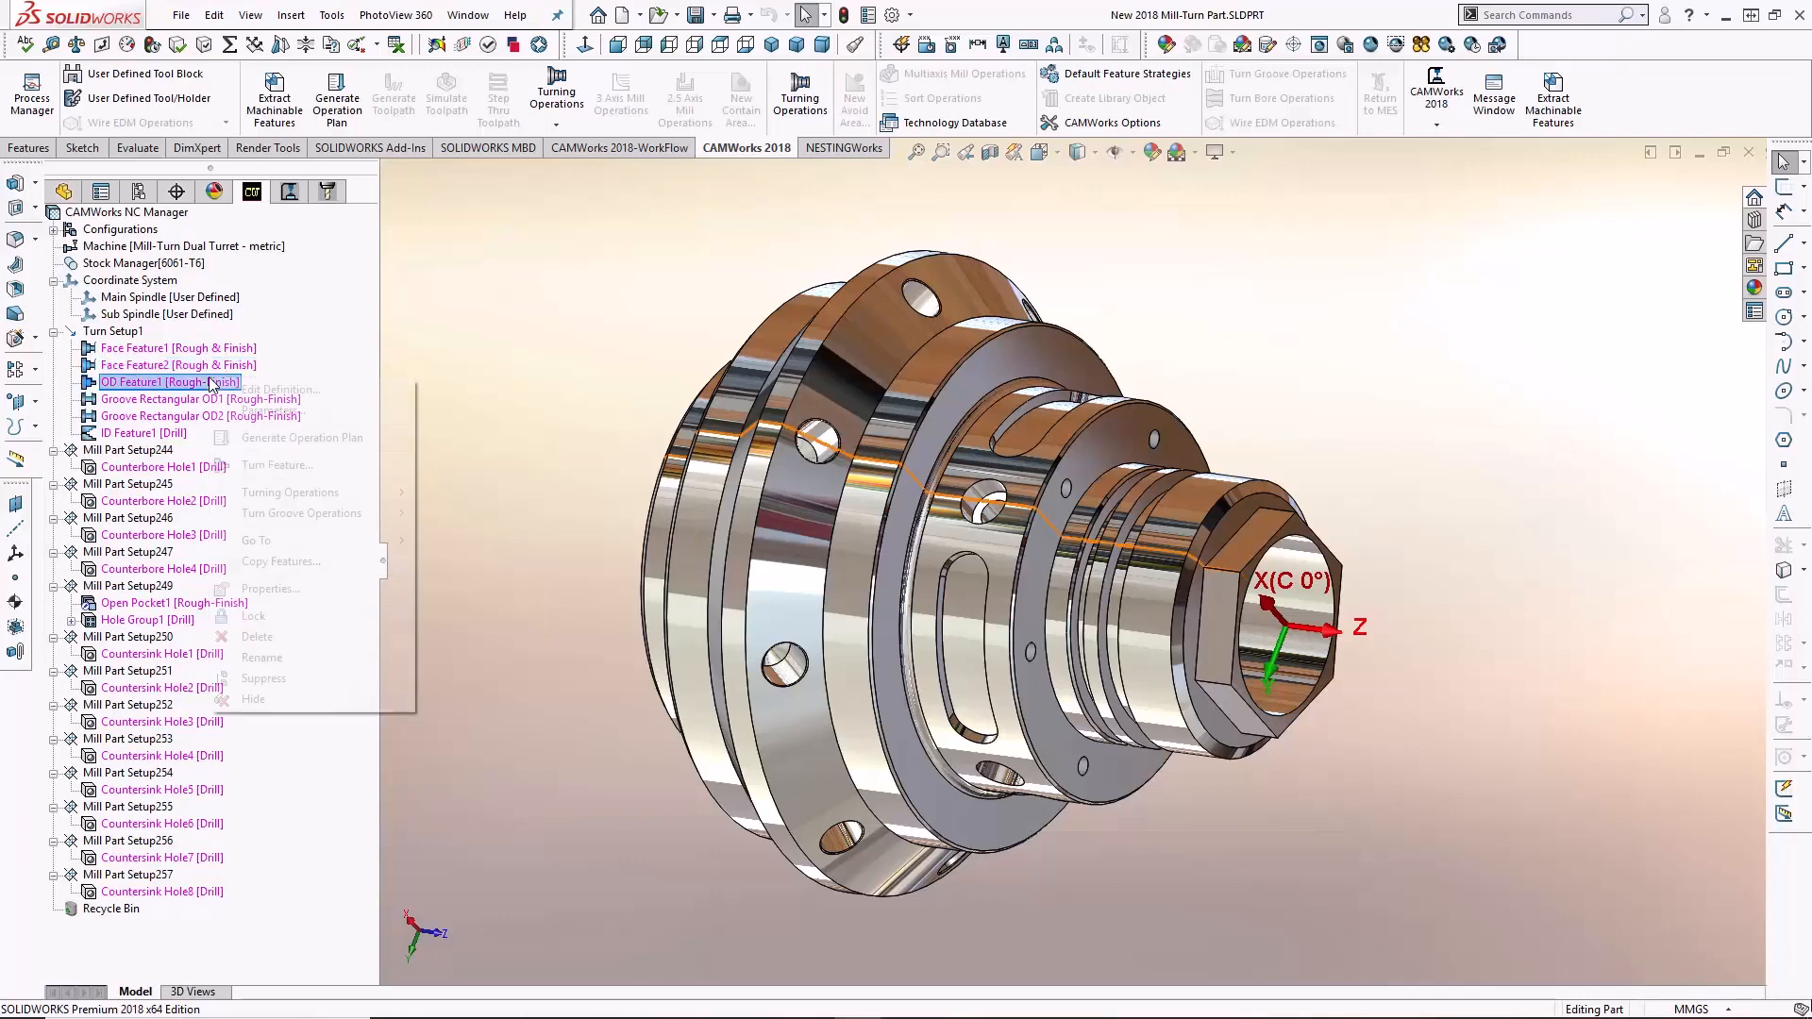
click(261, 395)
click(236, 409)
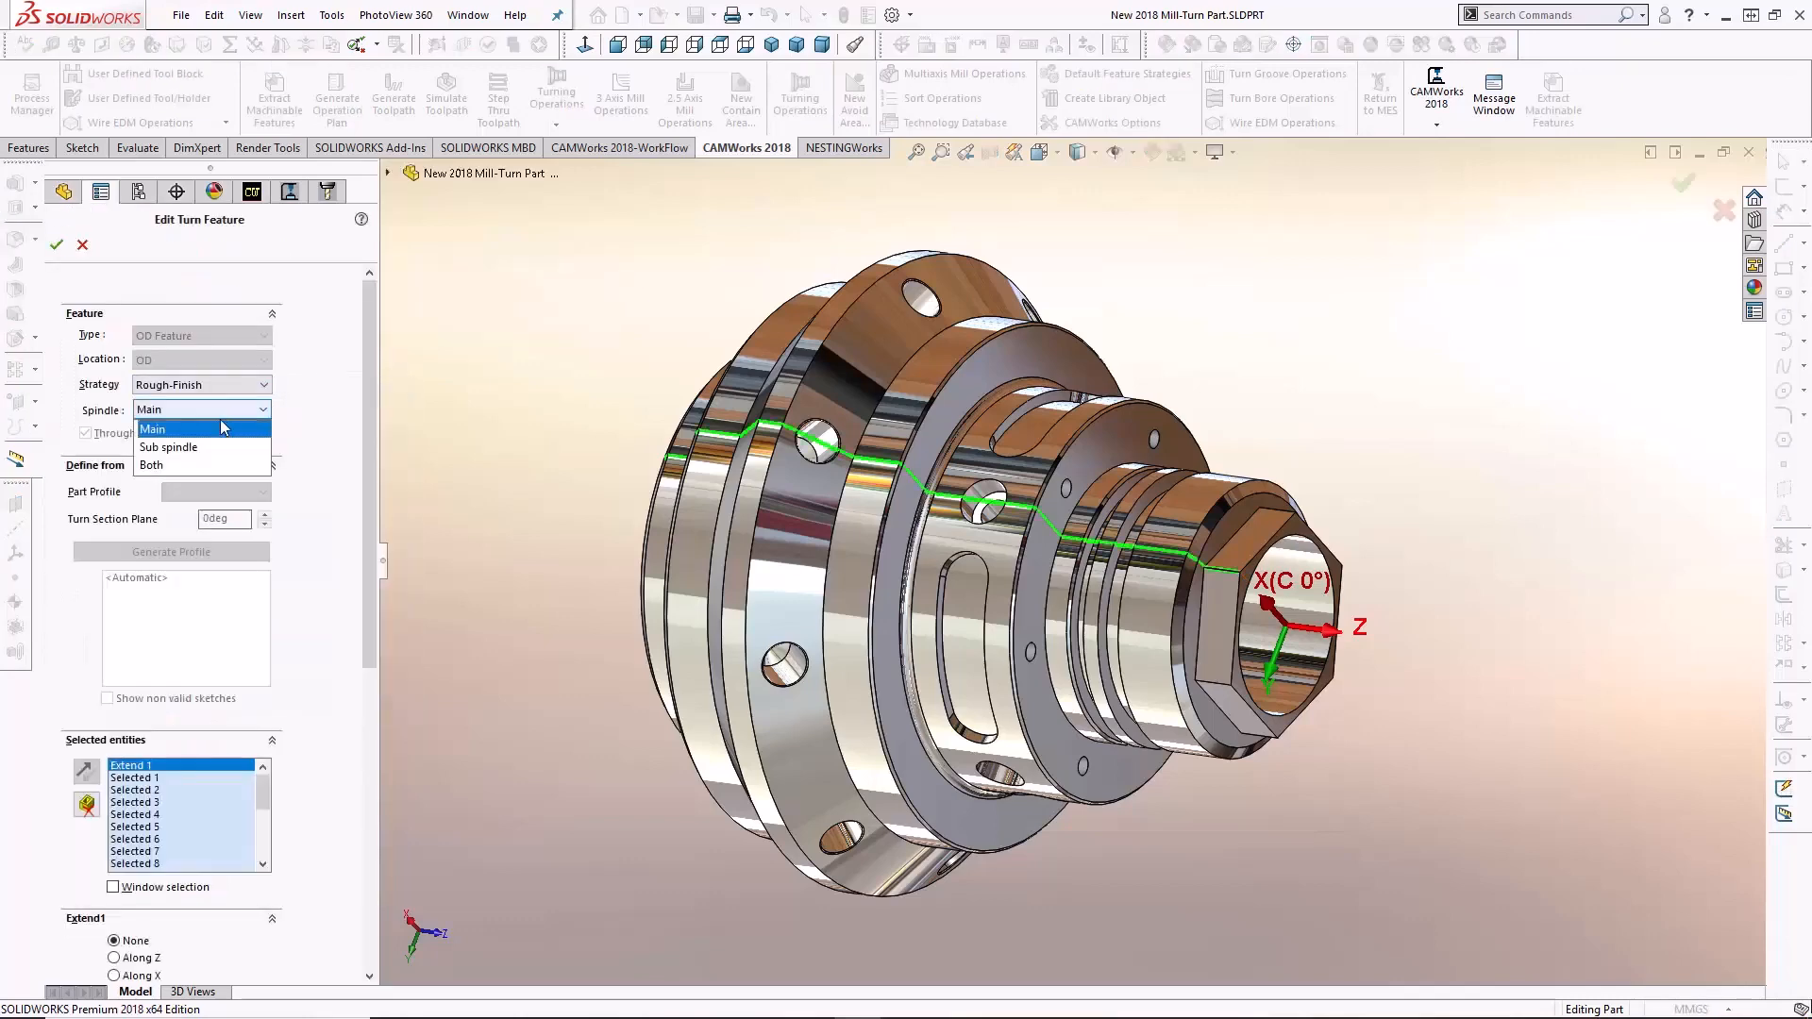
click(200, 468)
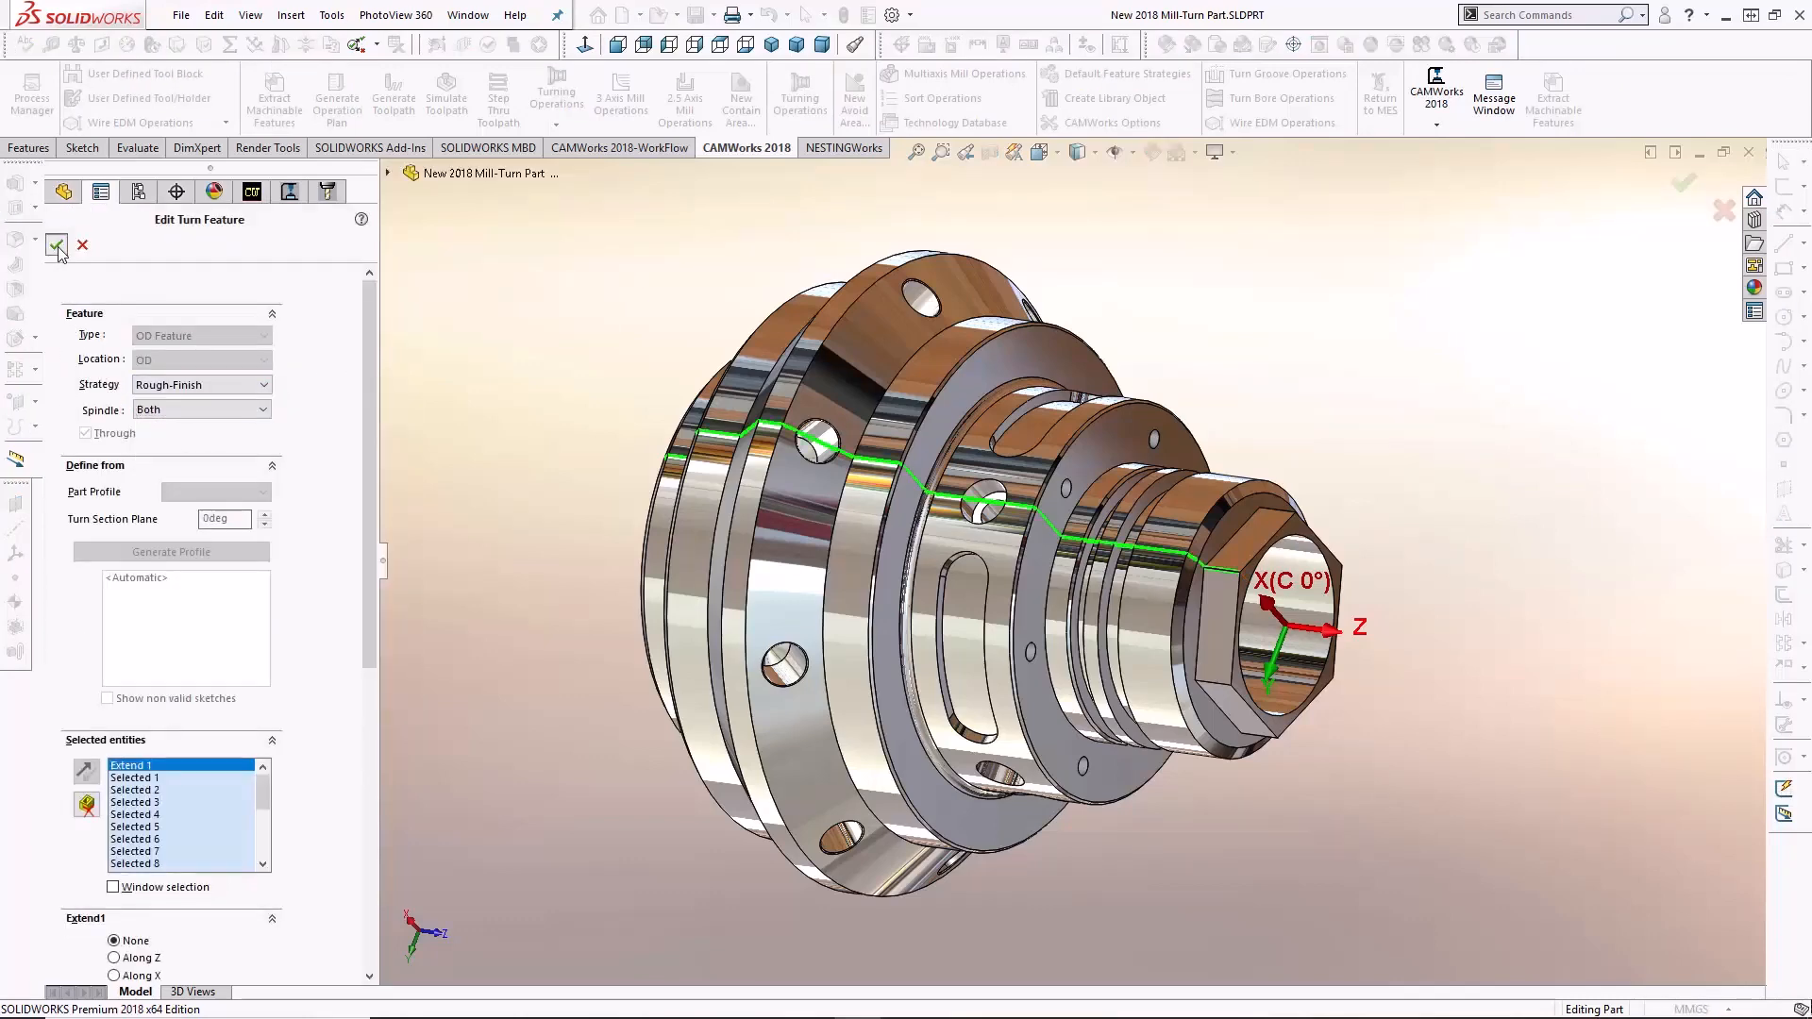
click(56, 246)
Step: Edit ID Feature1 so that it is machined on both spindles
right_click(179, 434)
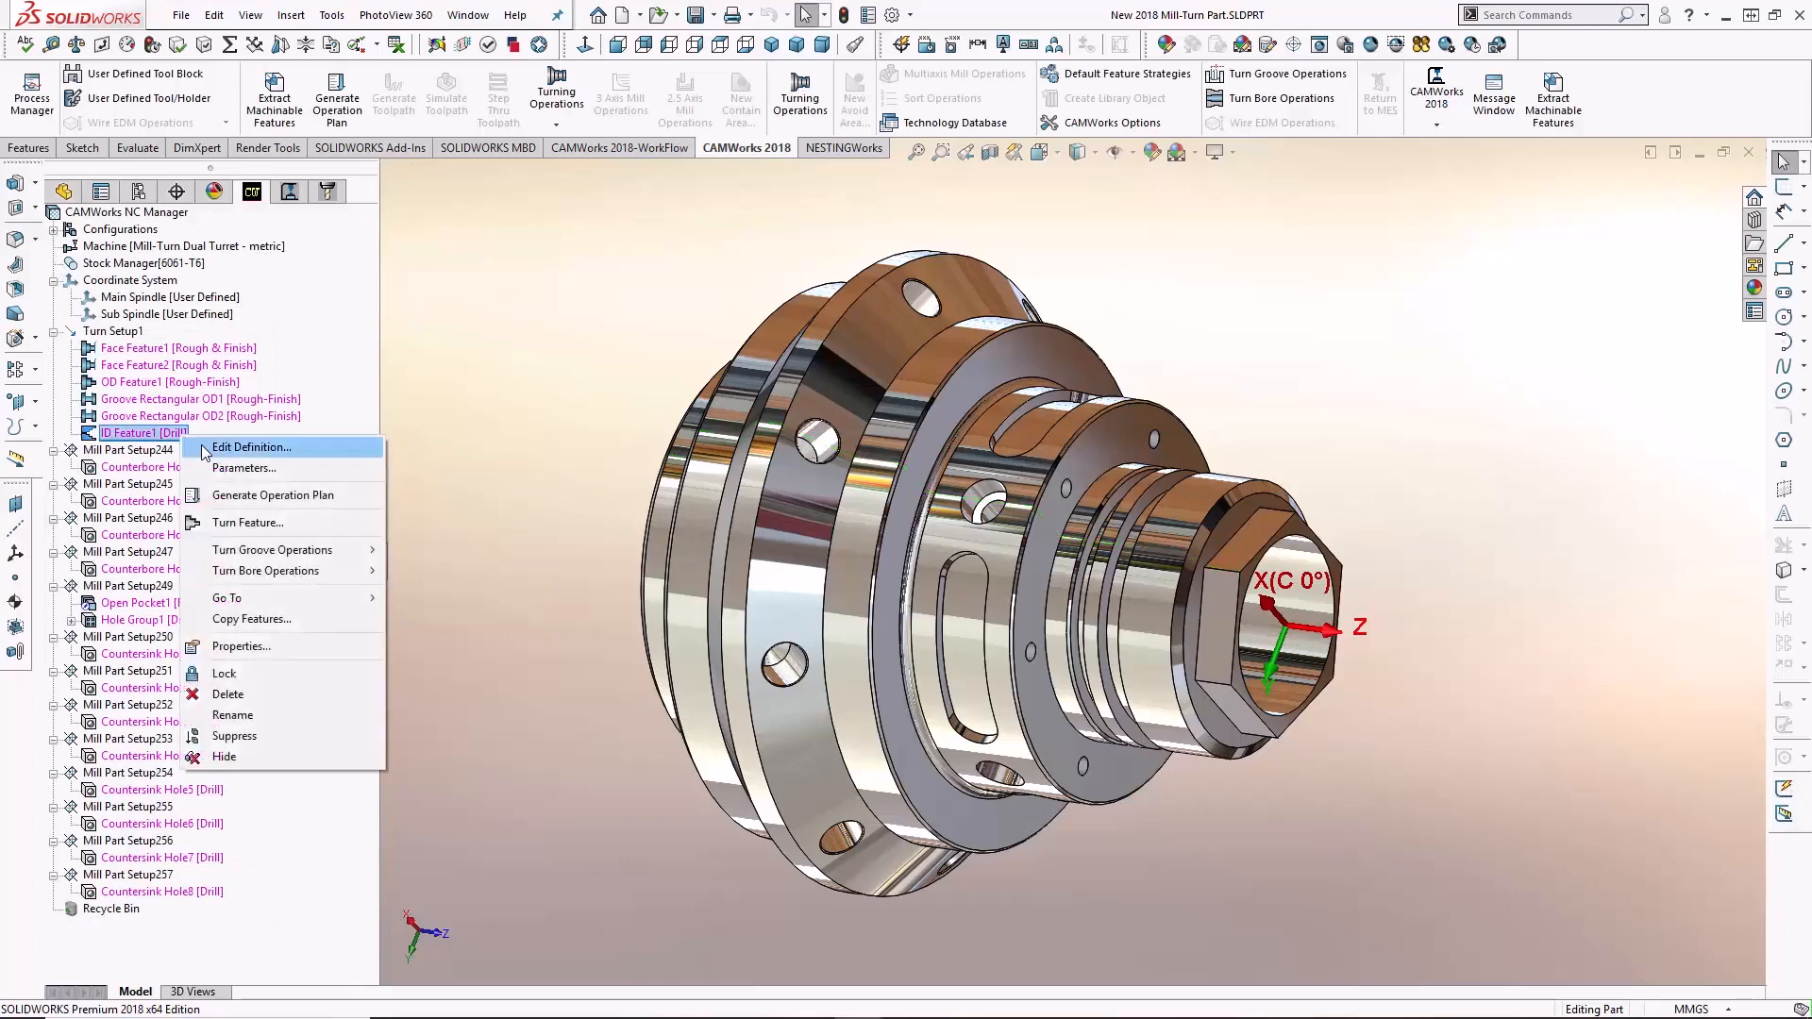
click(247, 447)
click(178, 413)
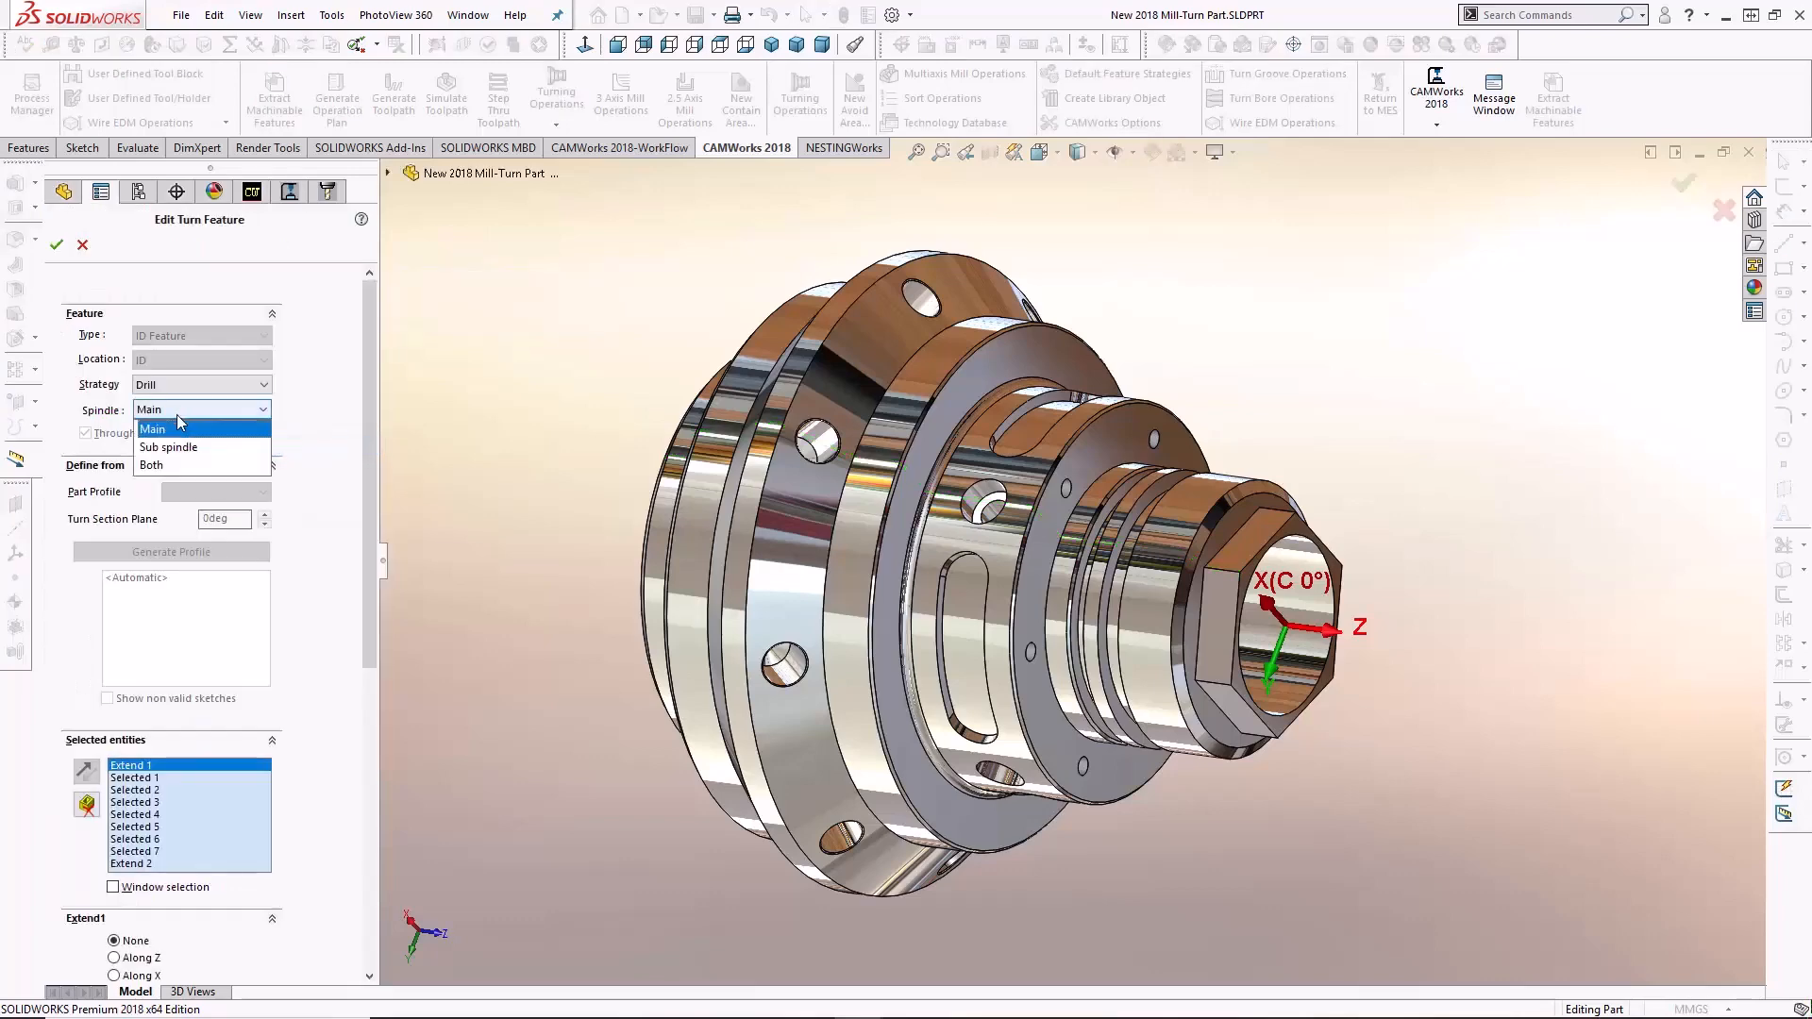
click(175, 465)
click(56, 246)
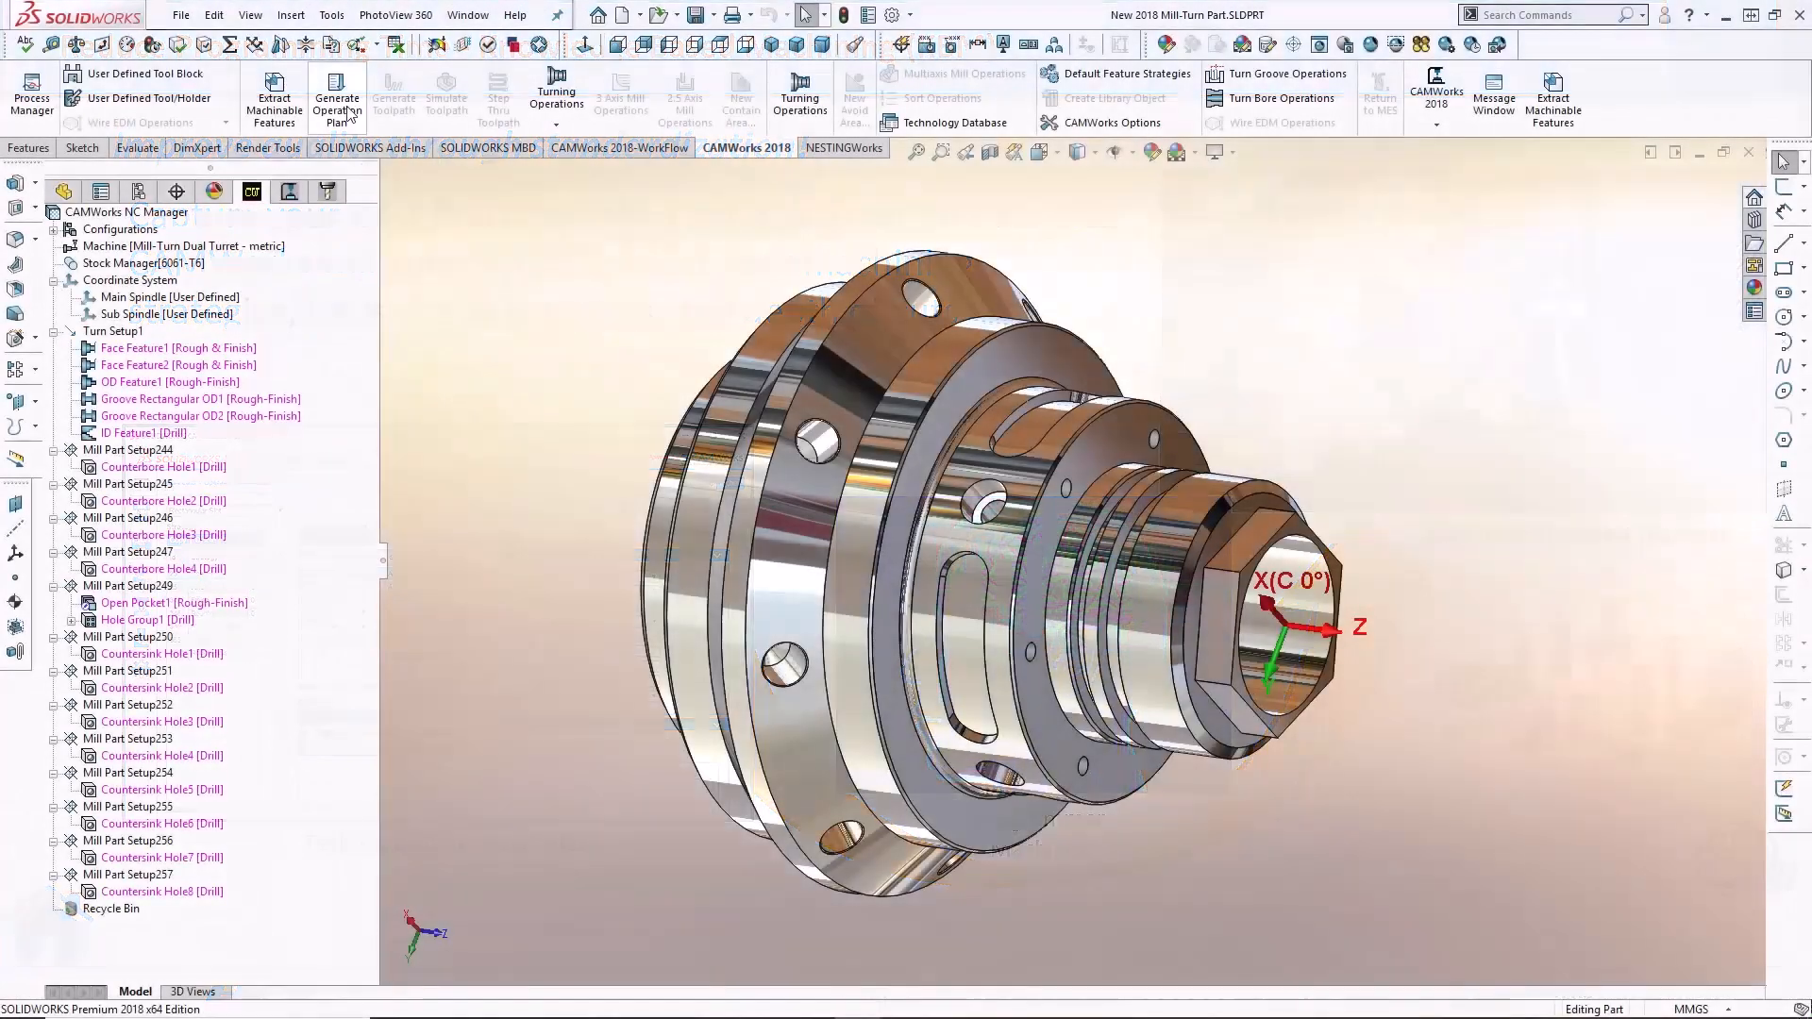
Step: Generate the operation plan for the extracted features and calculate the toolpaths for all operations
click(349, 106)
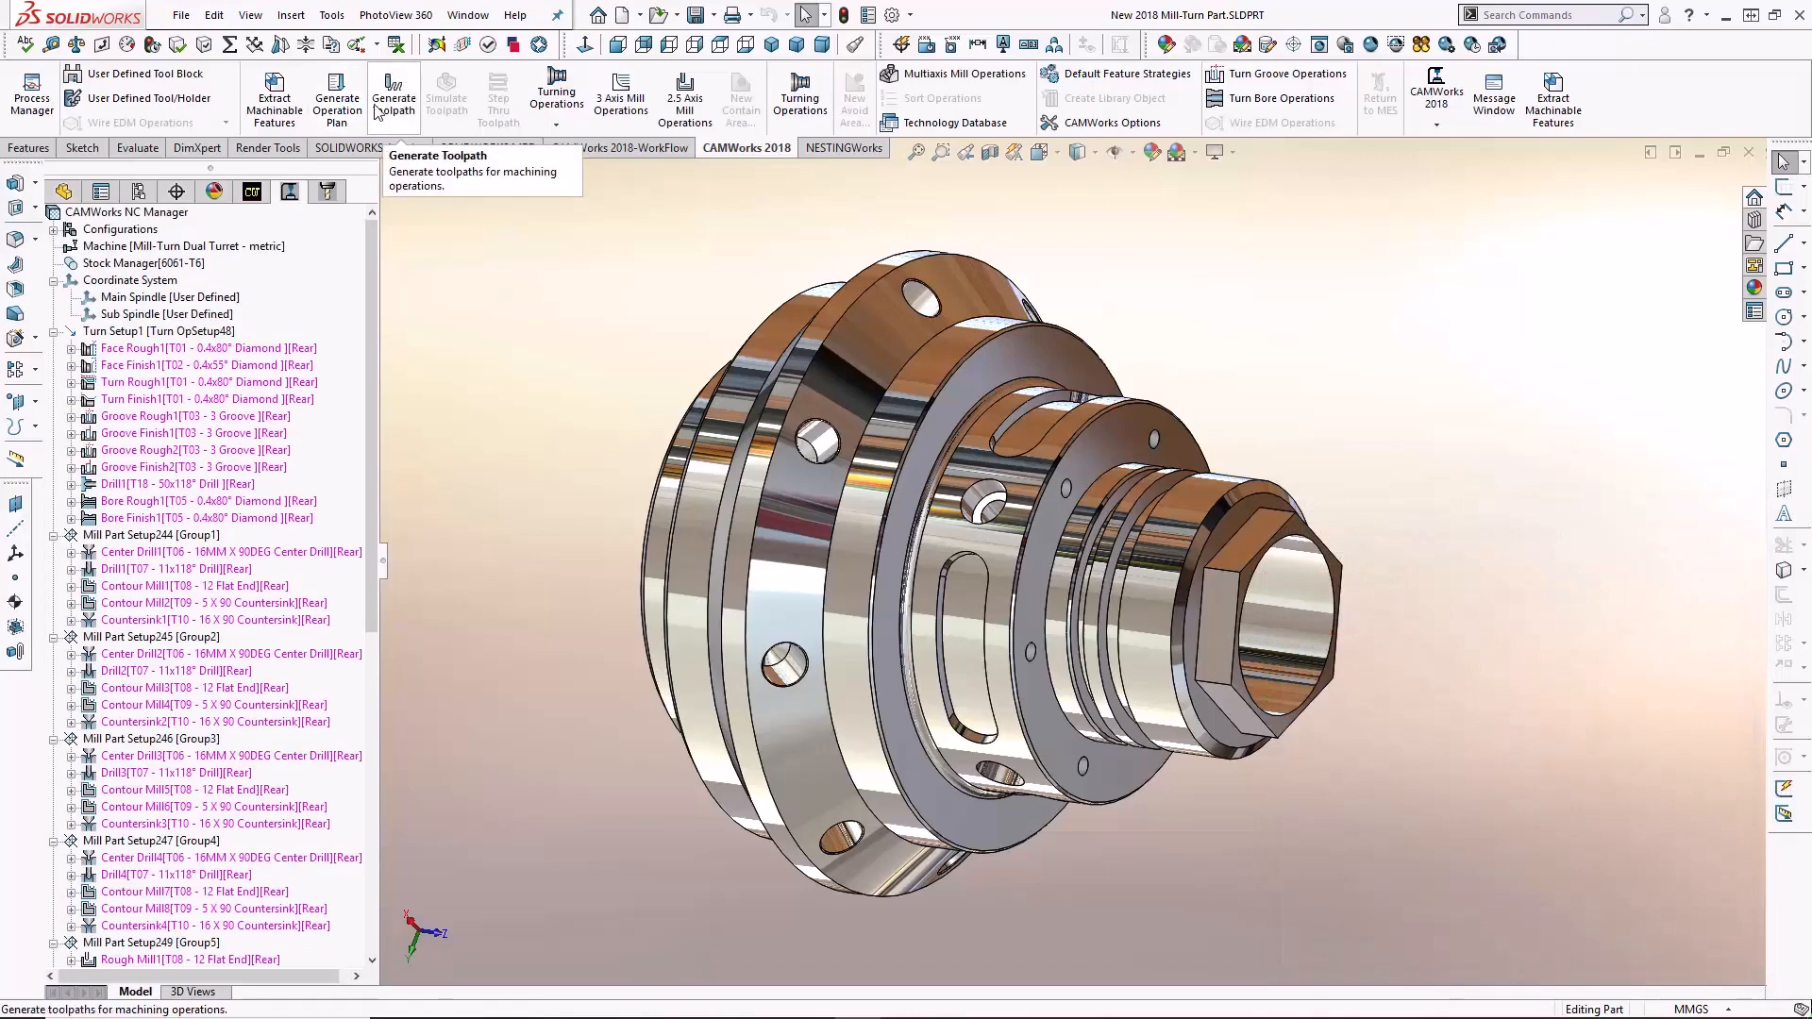
click(375, 104)
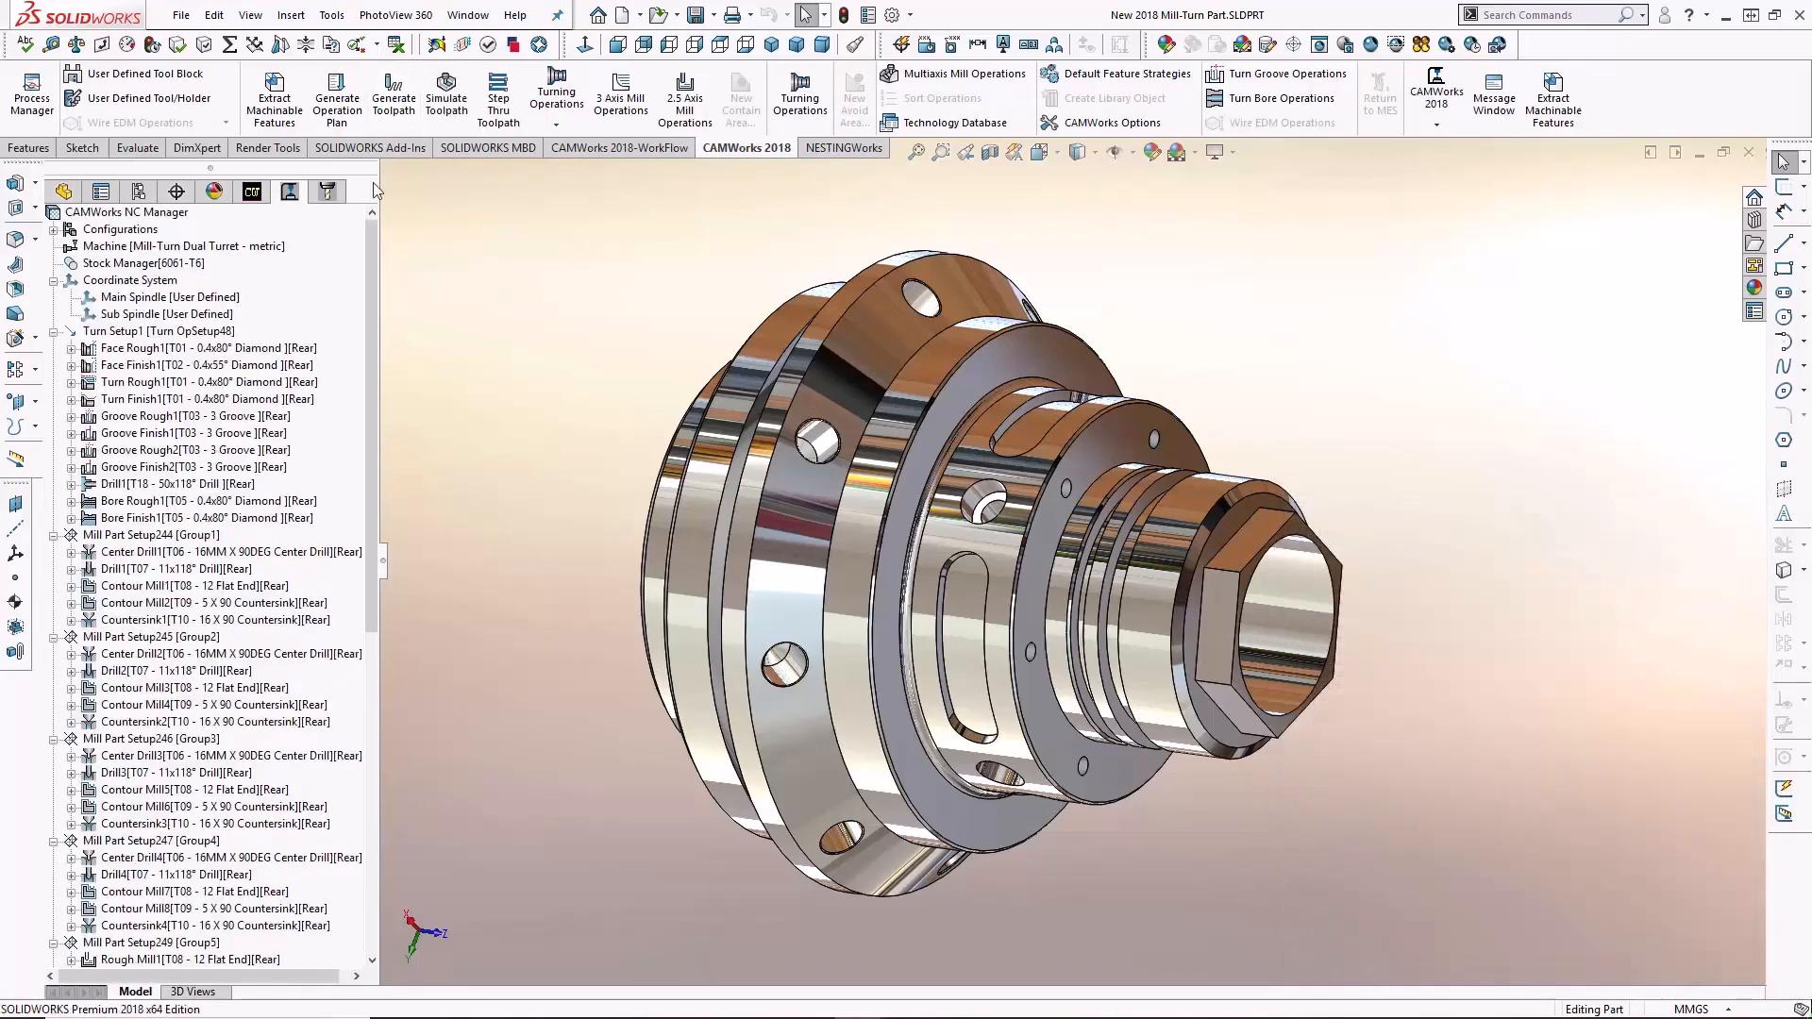
Step: Insert a sub spindle operation after Drill13 using the Standard transfer template
drag(368, 422, 472, 777)
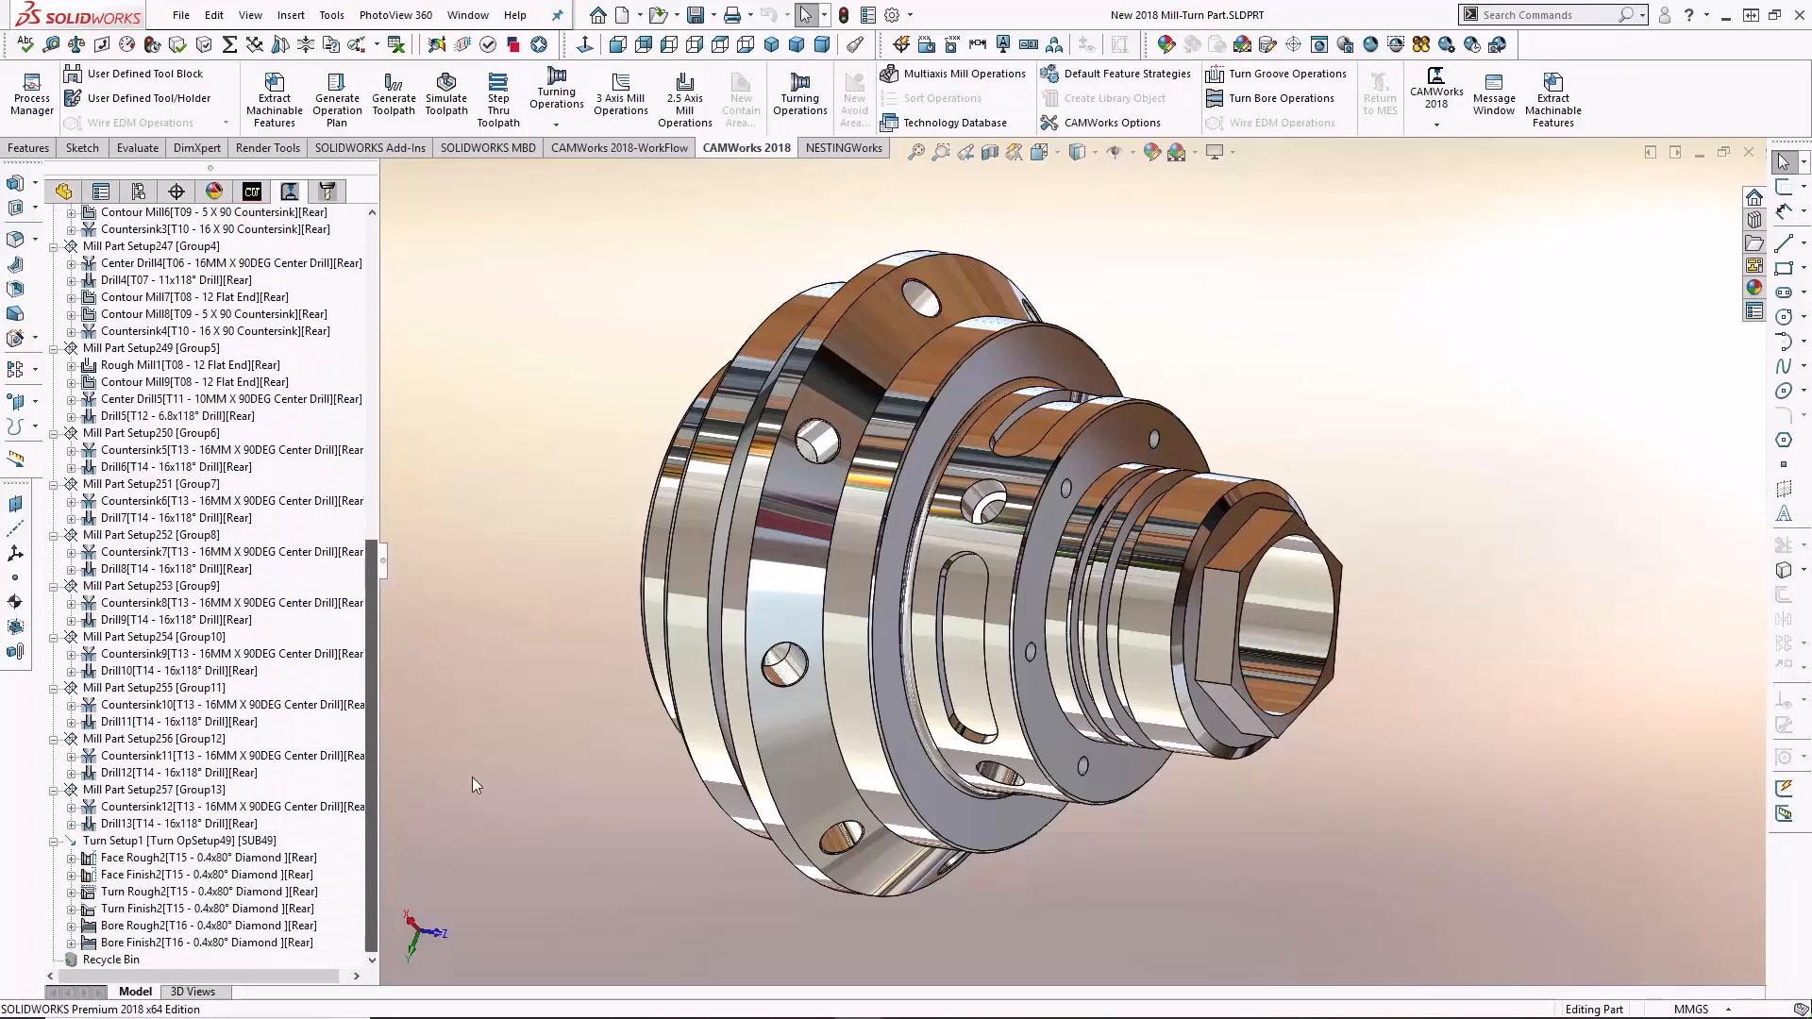
right_click(240, 827)
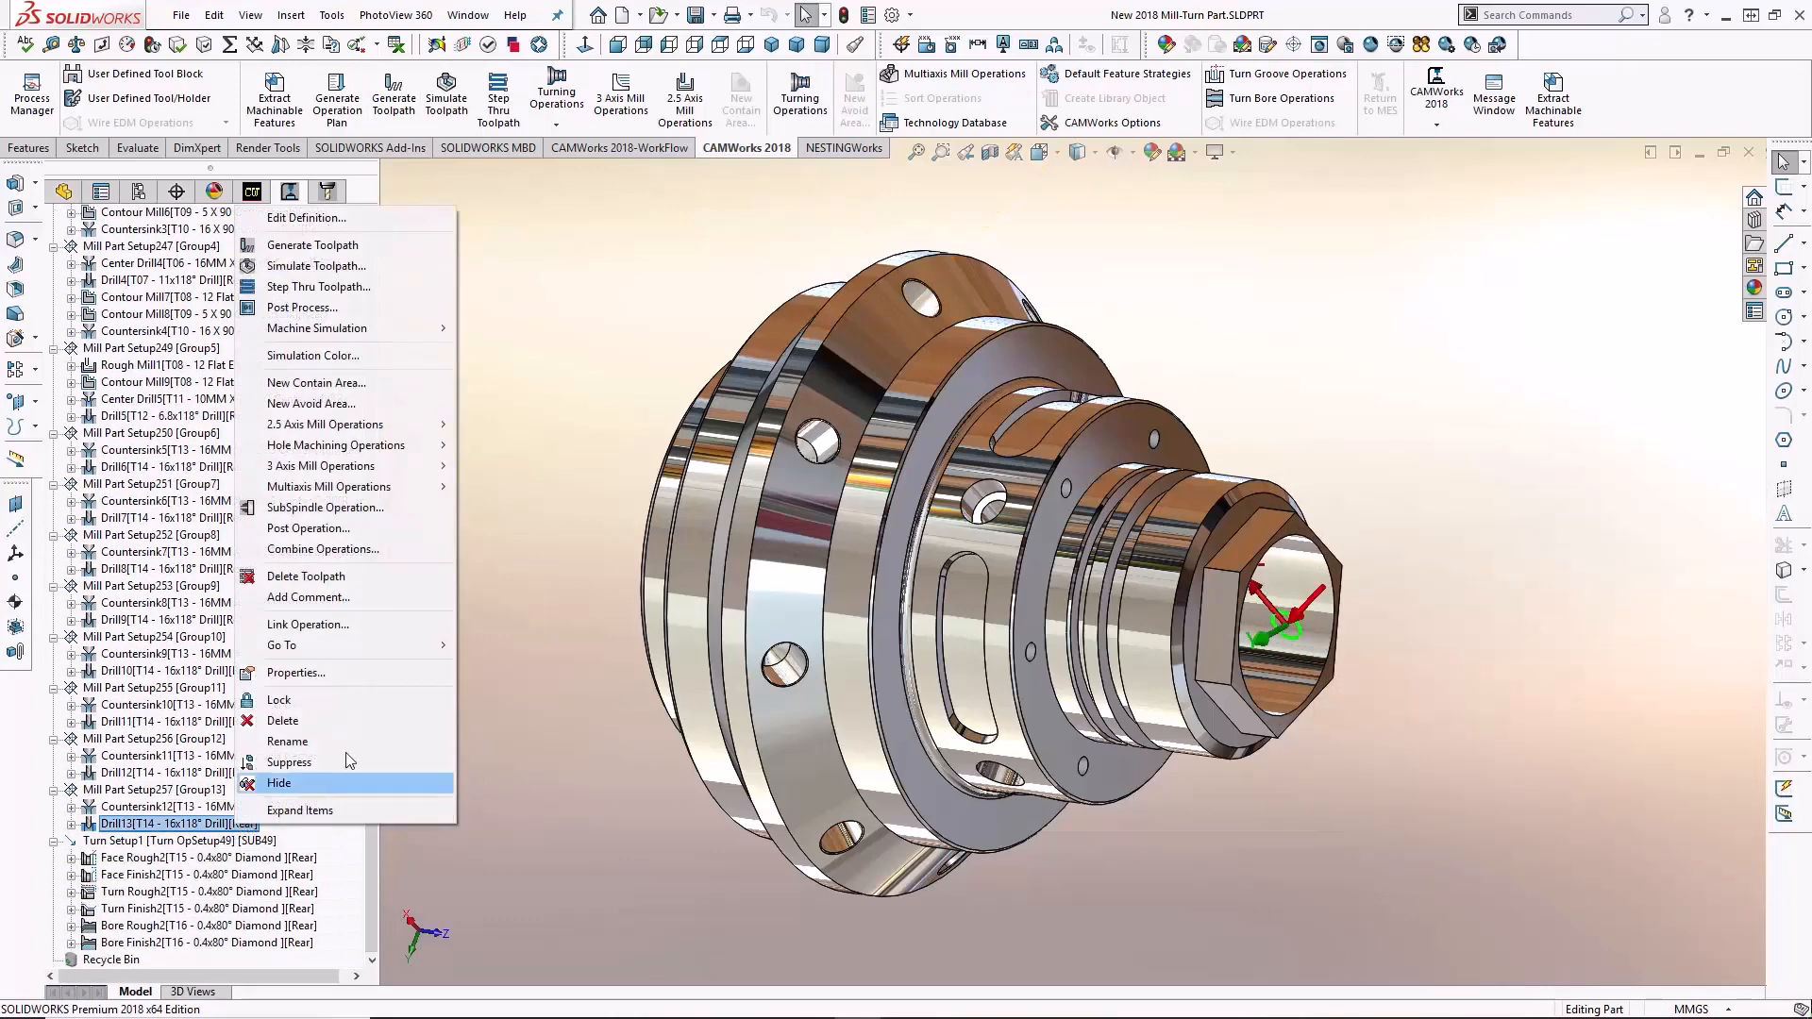
click(363, 507)
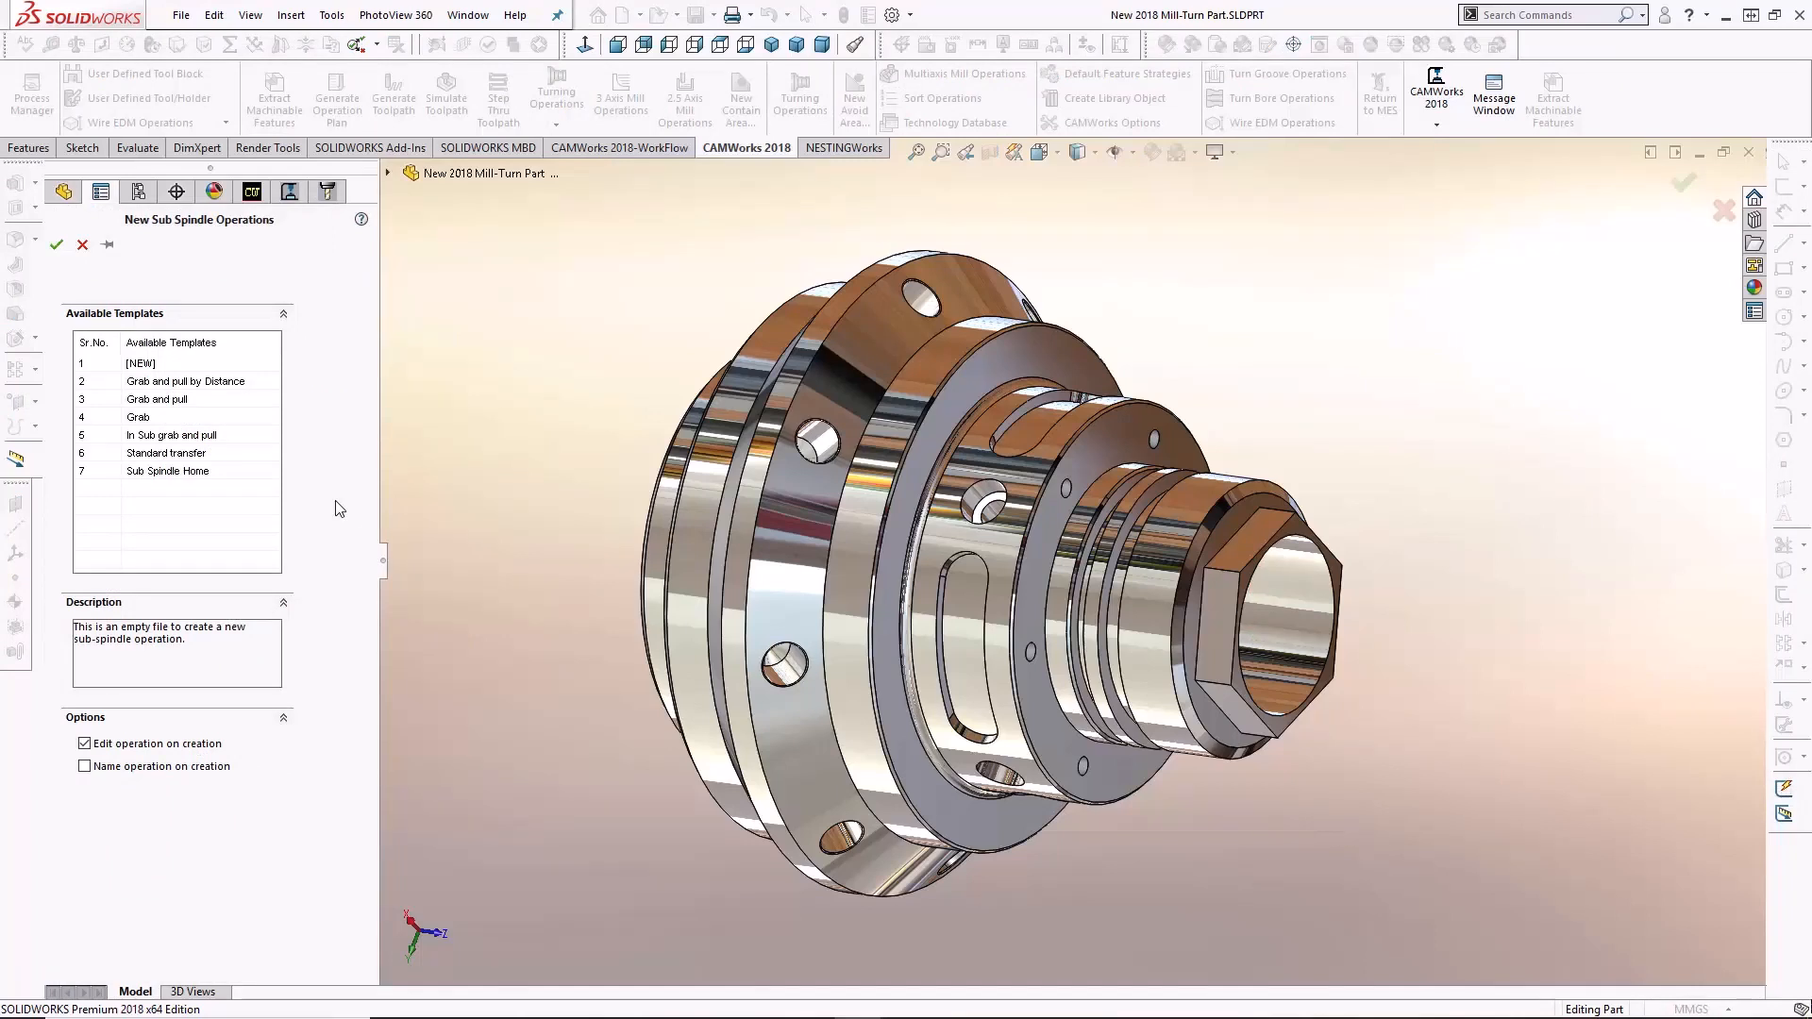
click(210, 454)
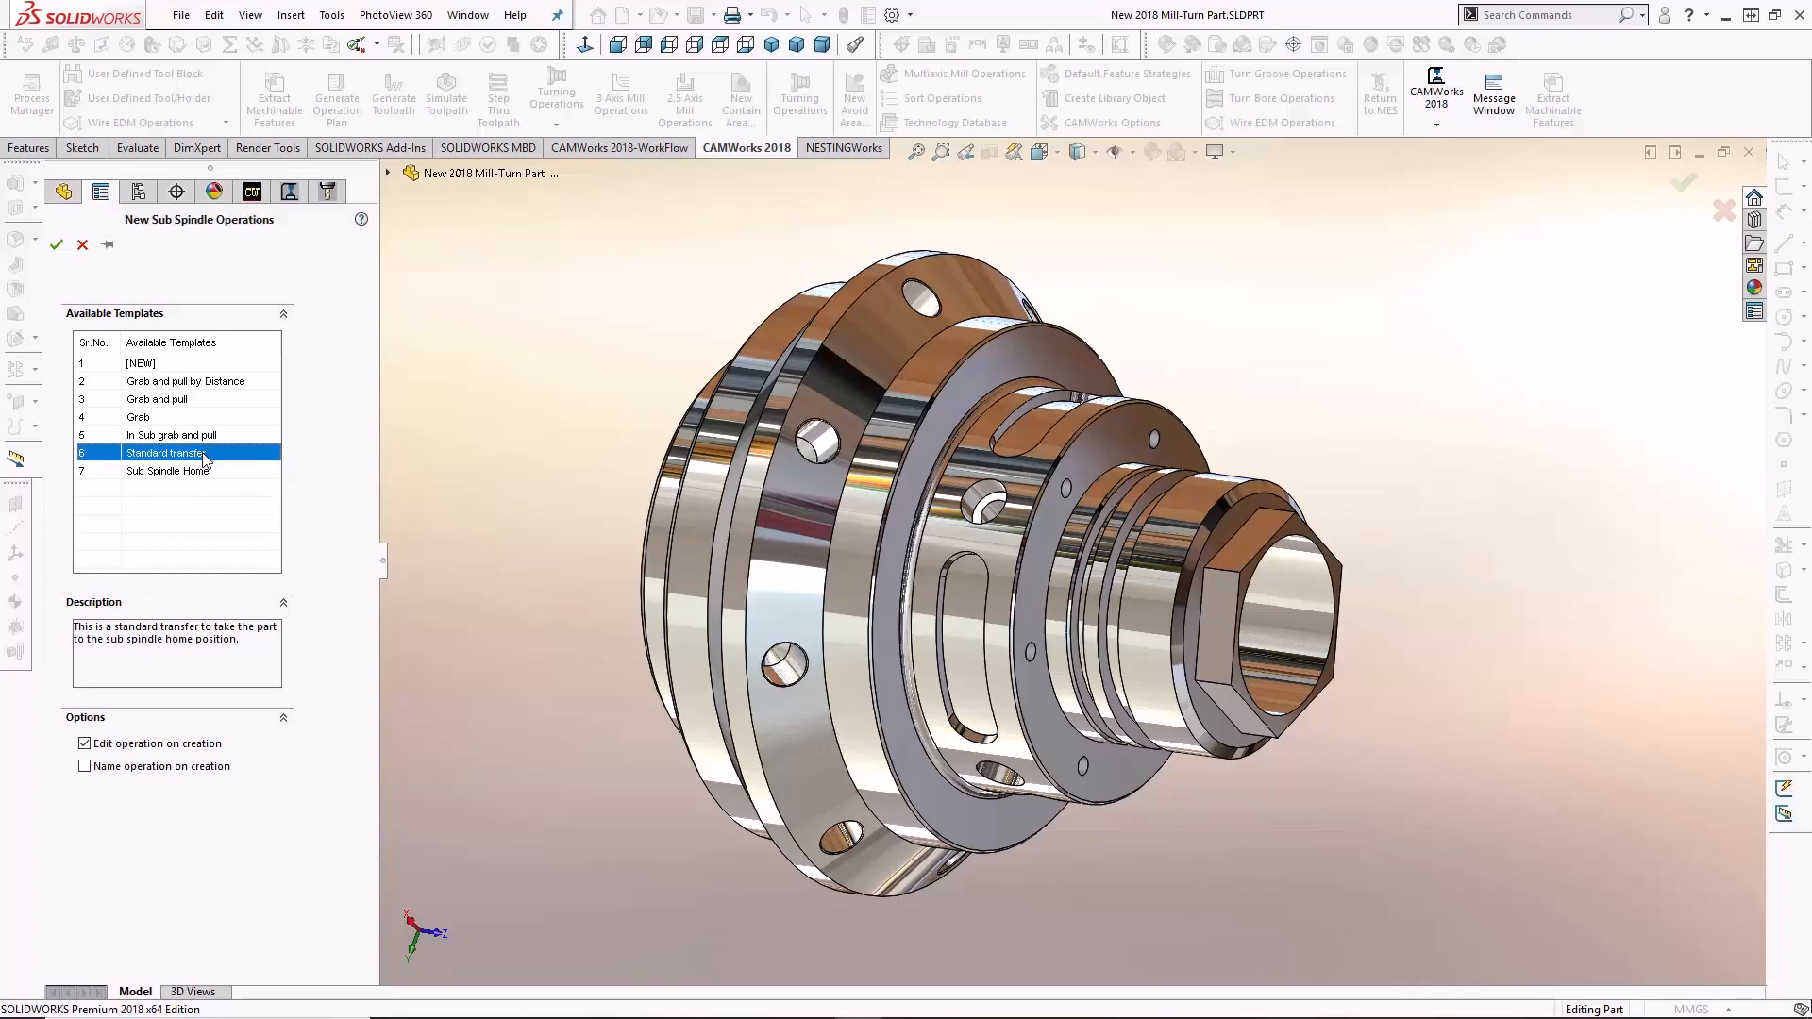
click(57, 244)
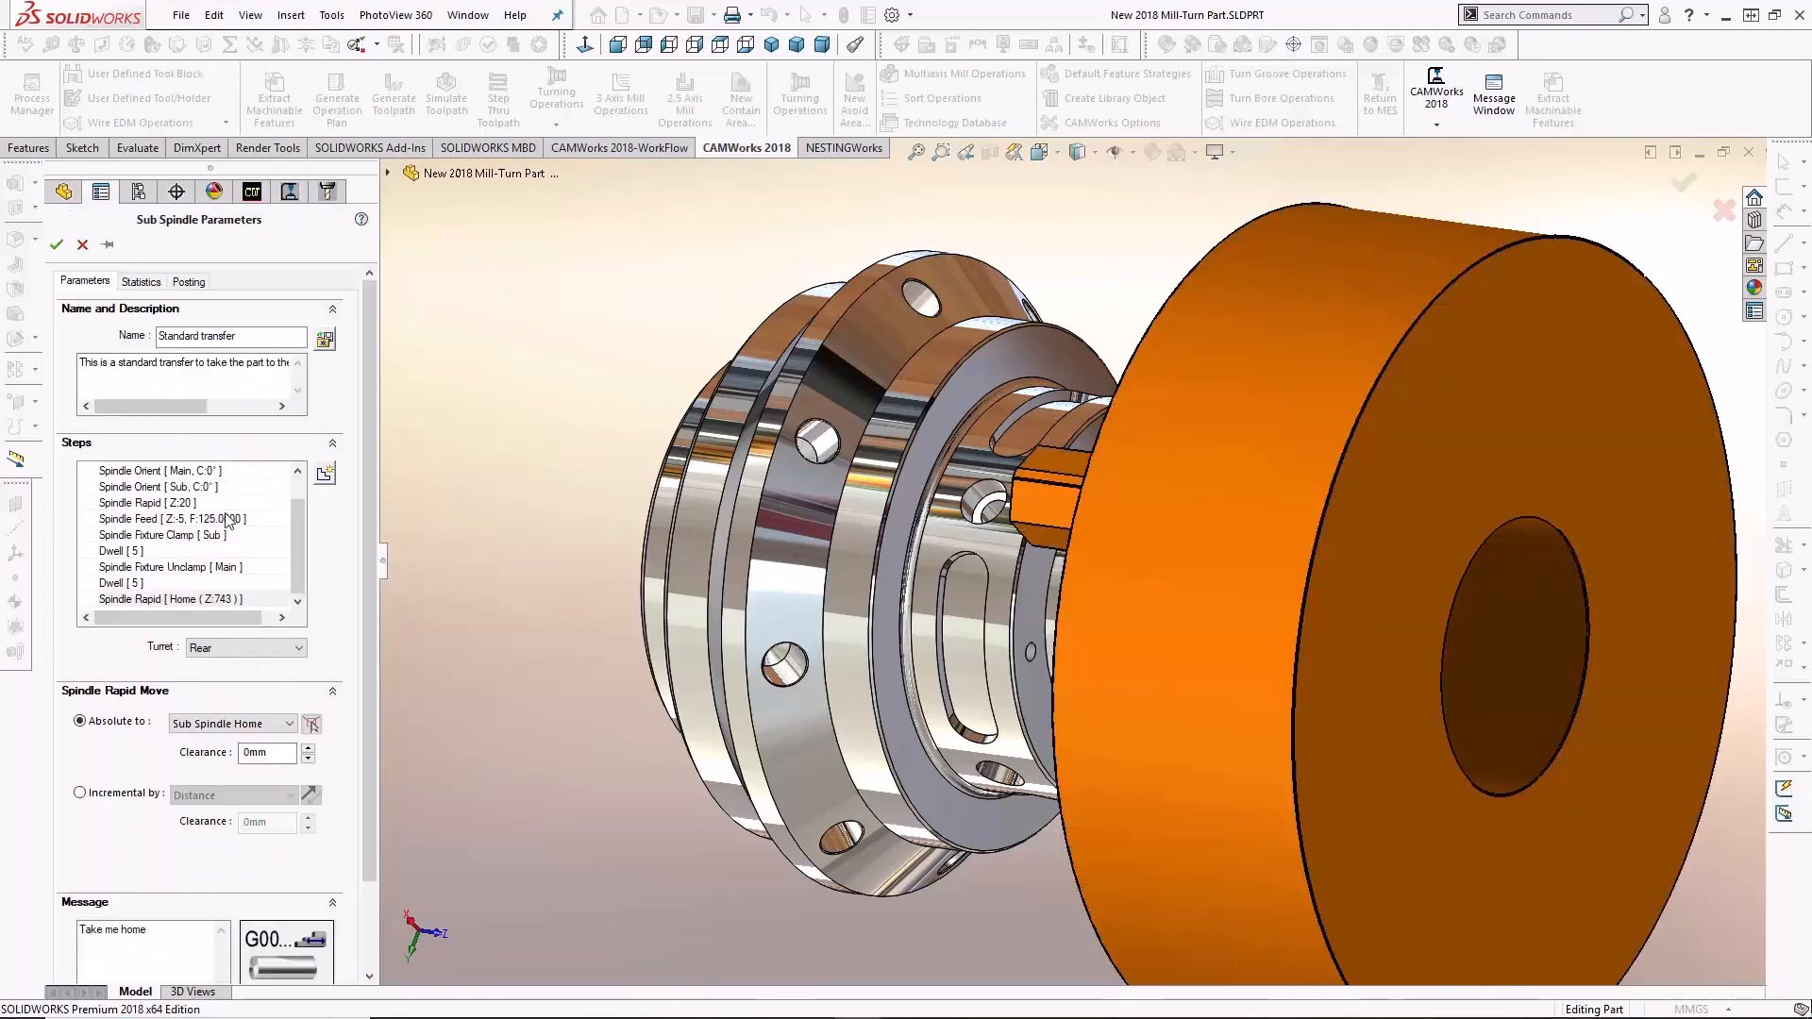
Step: Set the clearance of the transfer's spindle feed move to -40 mm from the front face of the part
click(229, 519)
click(255, 753)
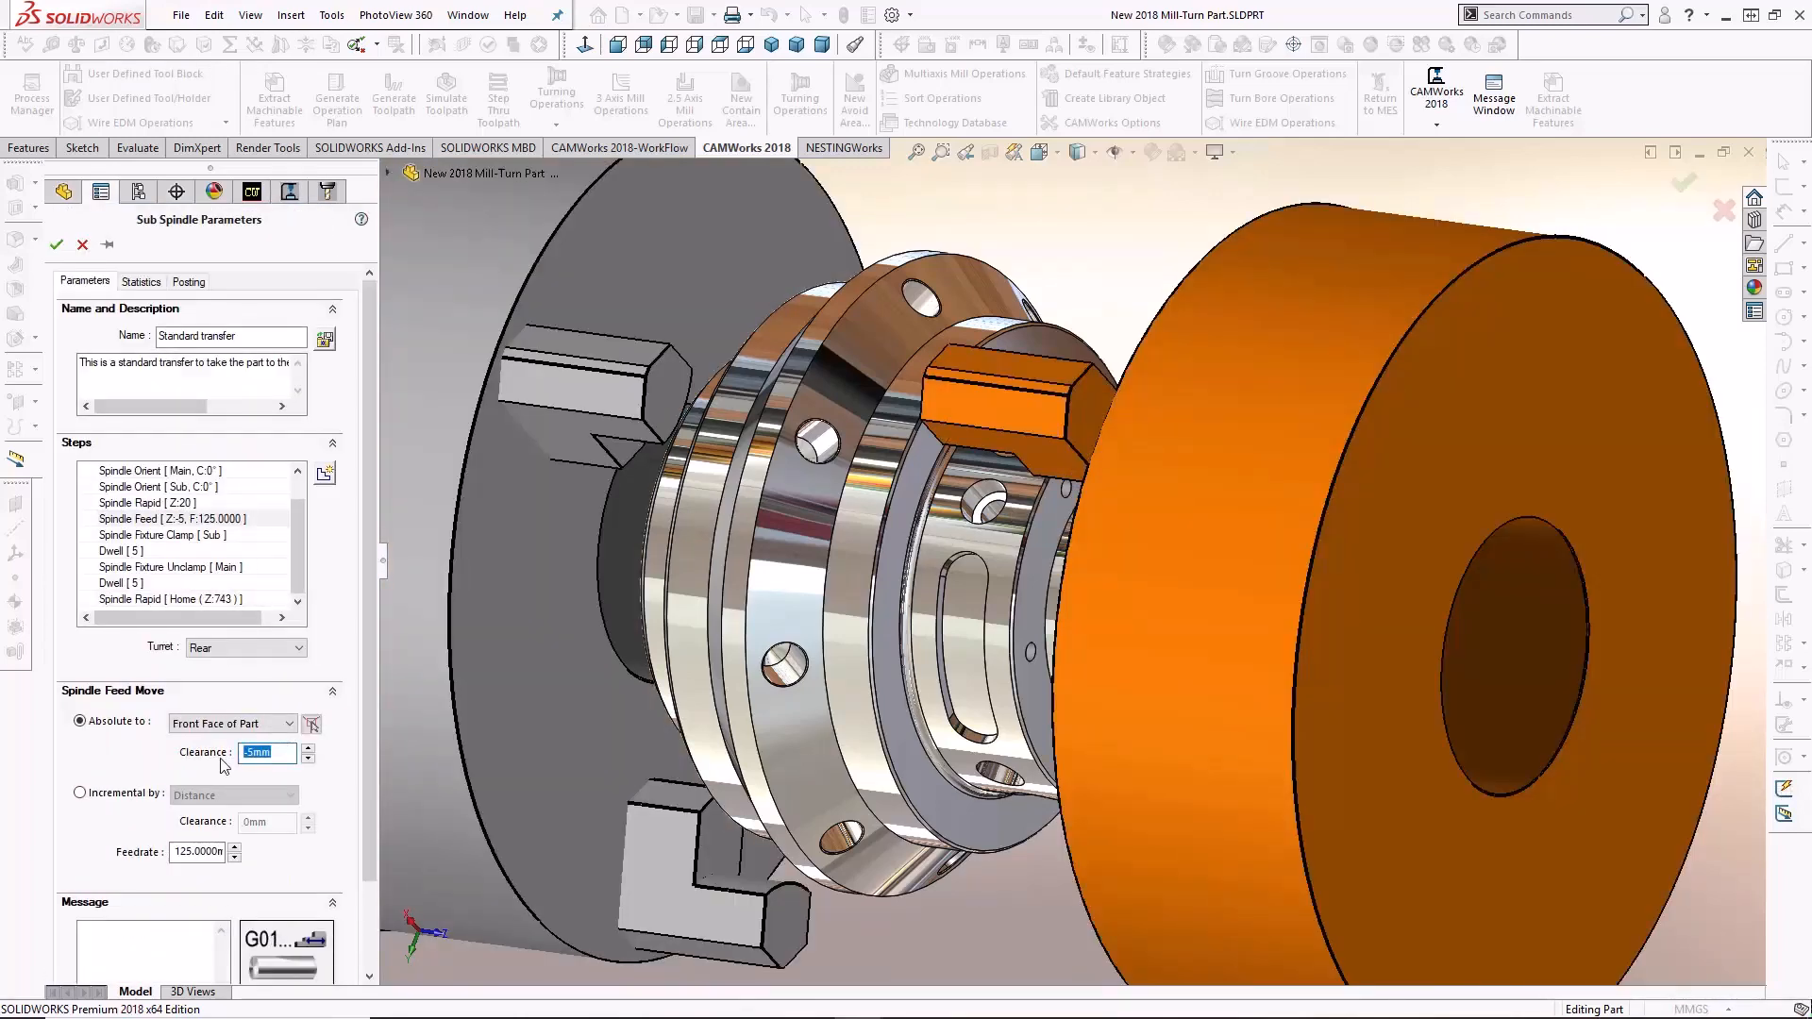
text(-40)
key(Return)
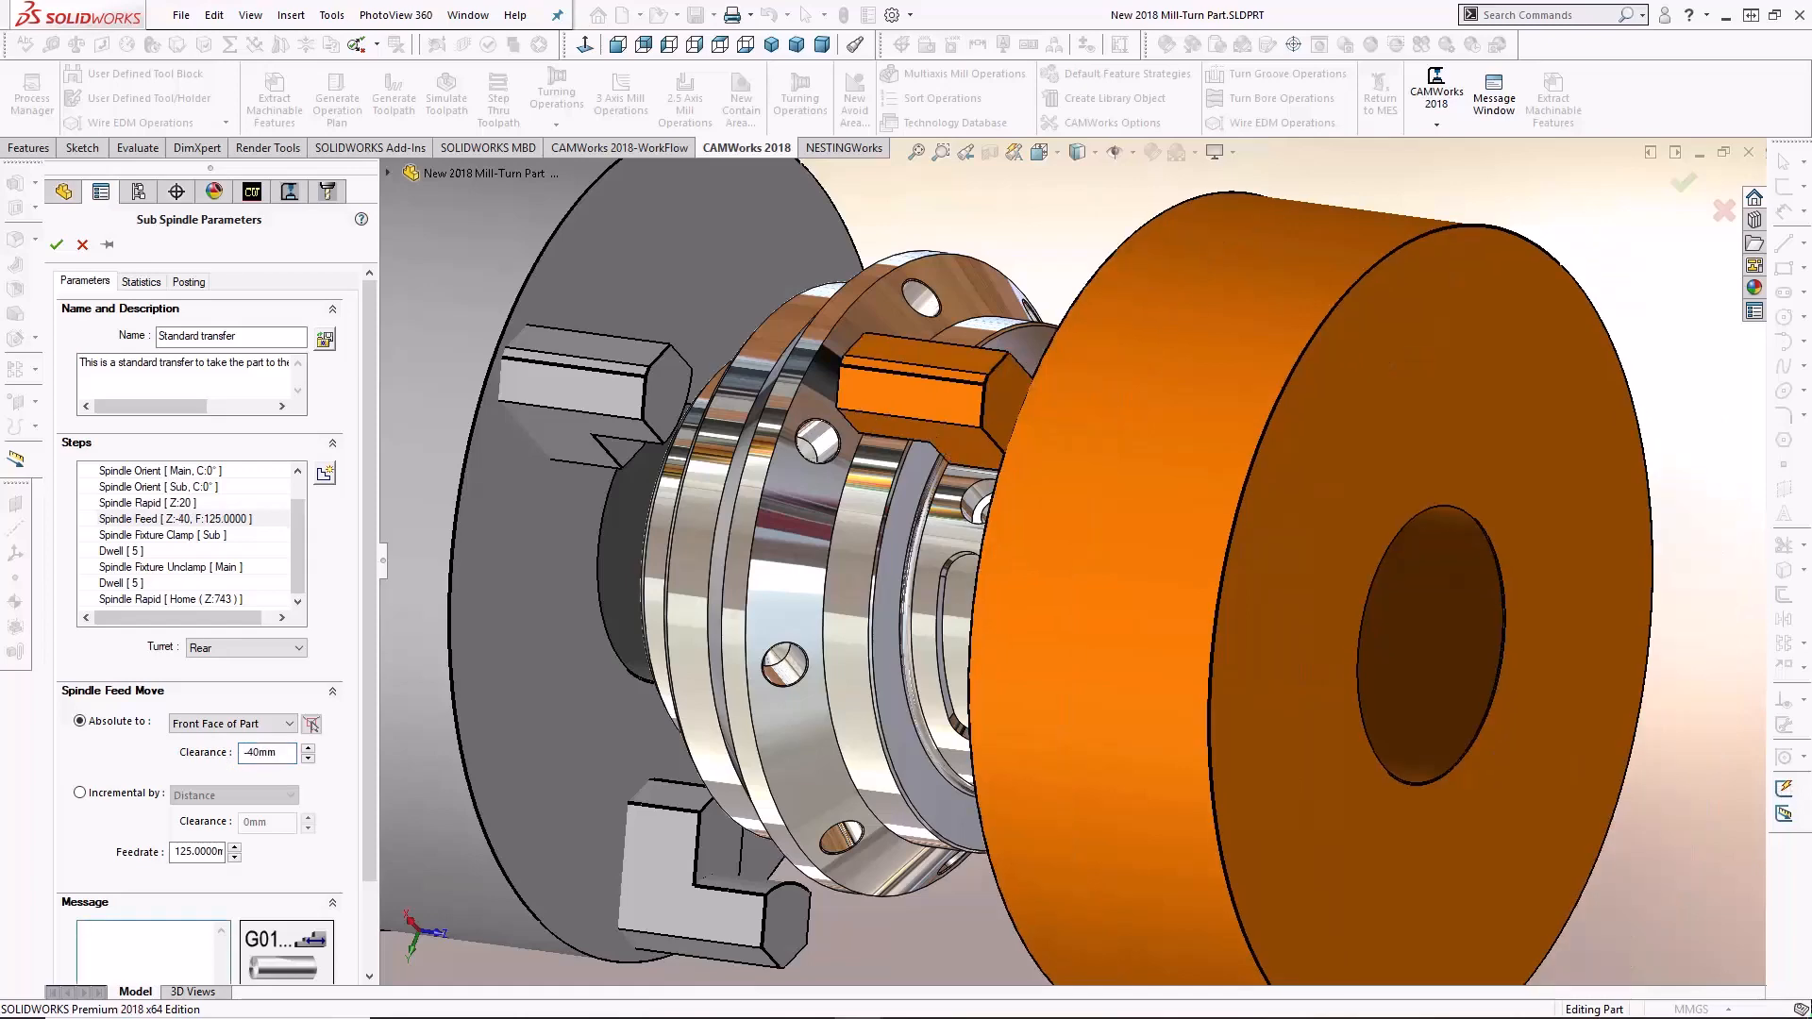
middle_drag(783, 647, 847, 579)
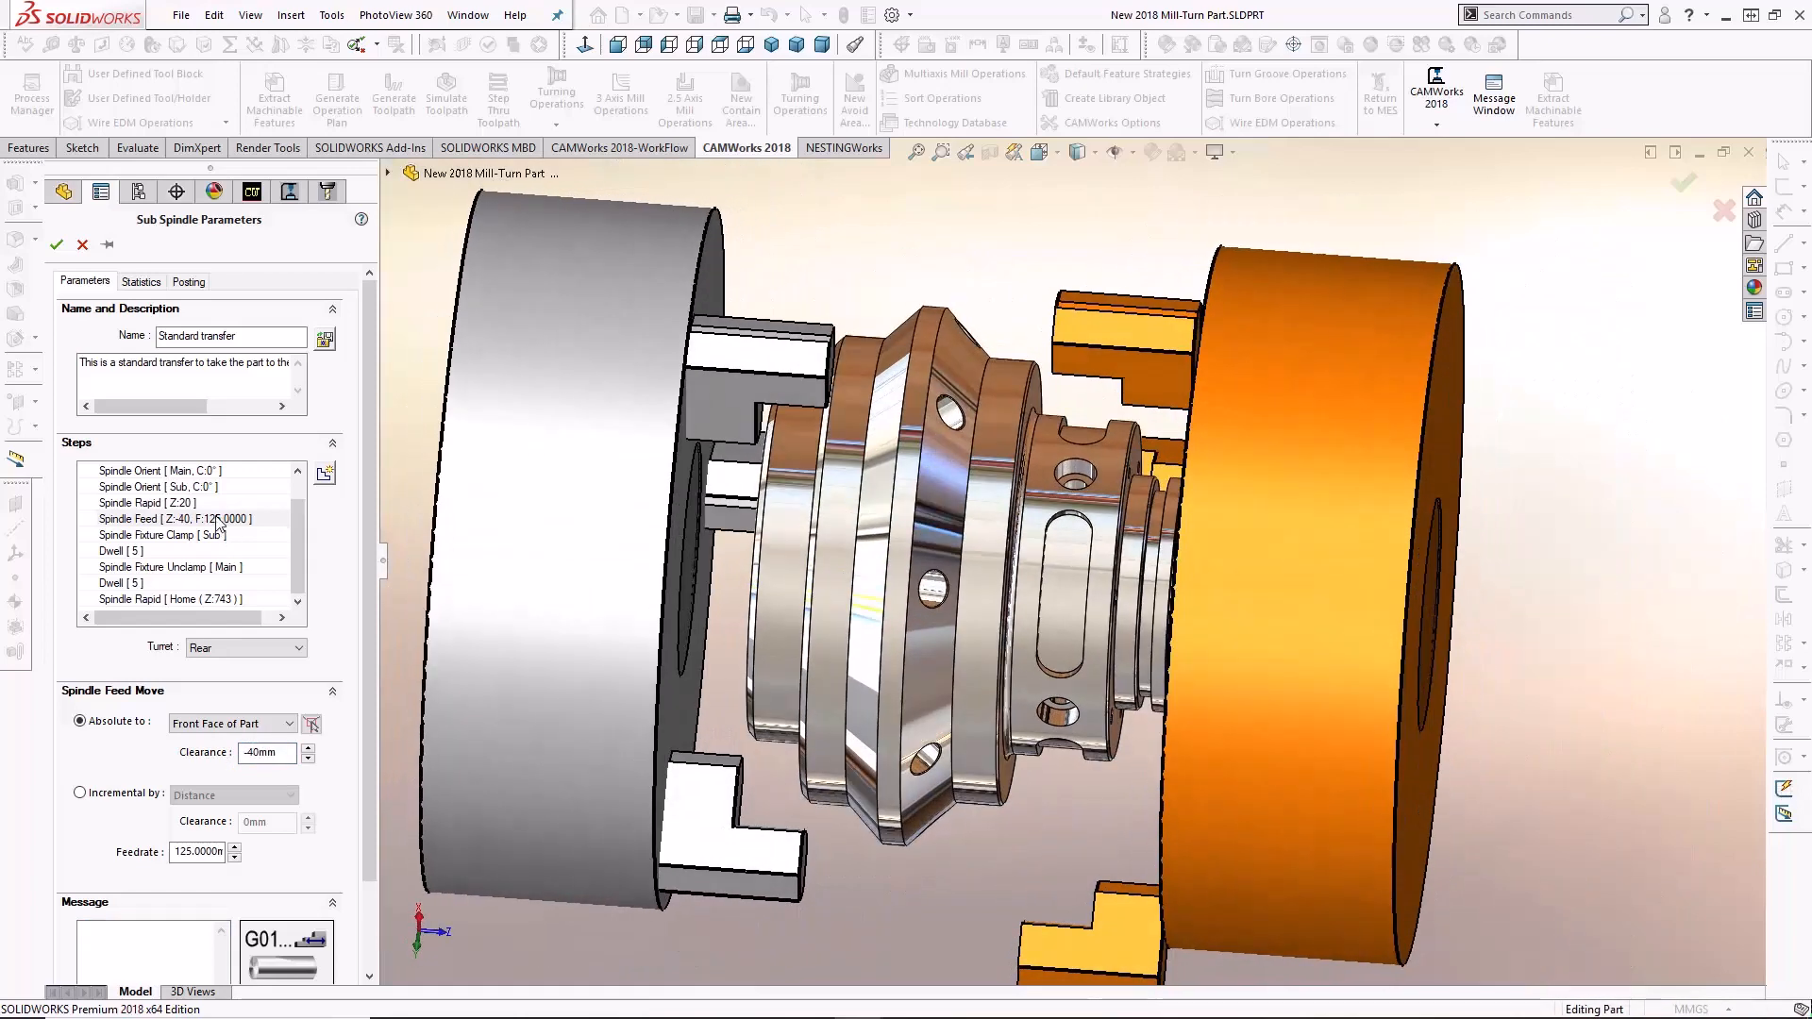
Step: Walk through the transfer's steps in order to preview the spindle positions up to the sub spindle home move, and close the operation's parameters
click(229, 471)
key(Up)
key(Up)
key(Down)
key(Down)
key(Down)
key(Down)
key(Down)
key(Down)
key(Down)
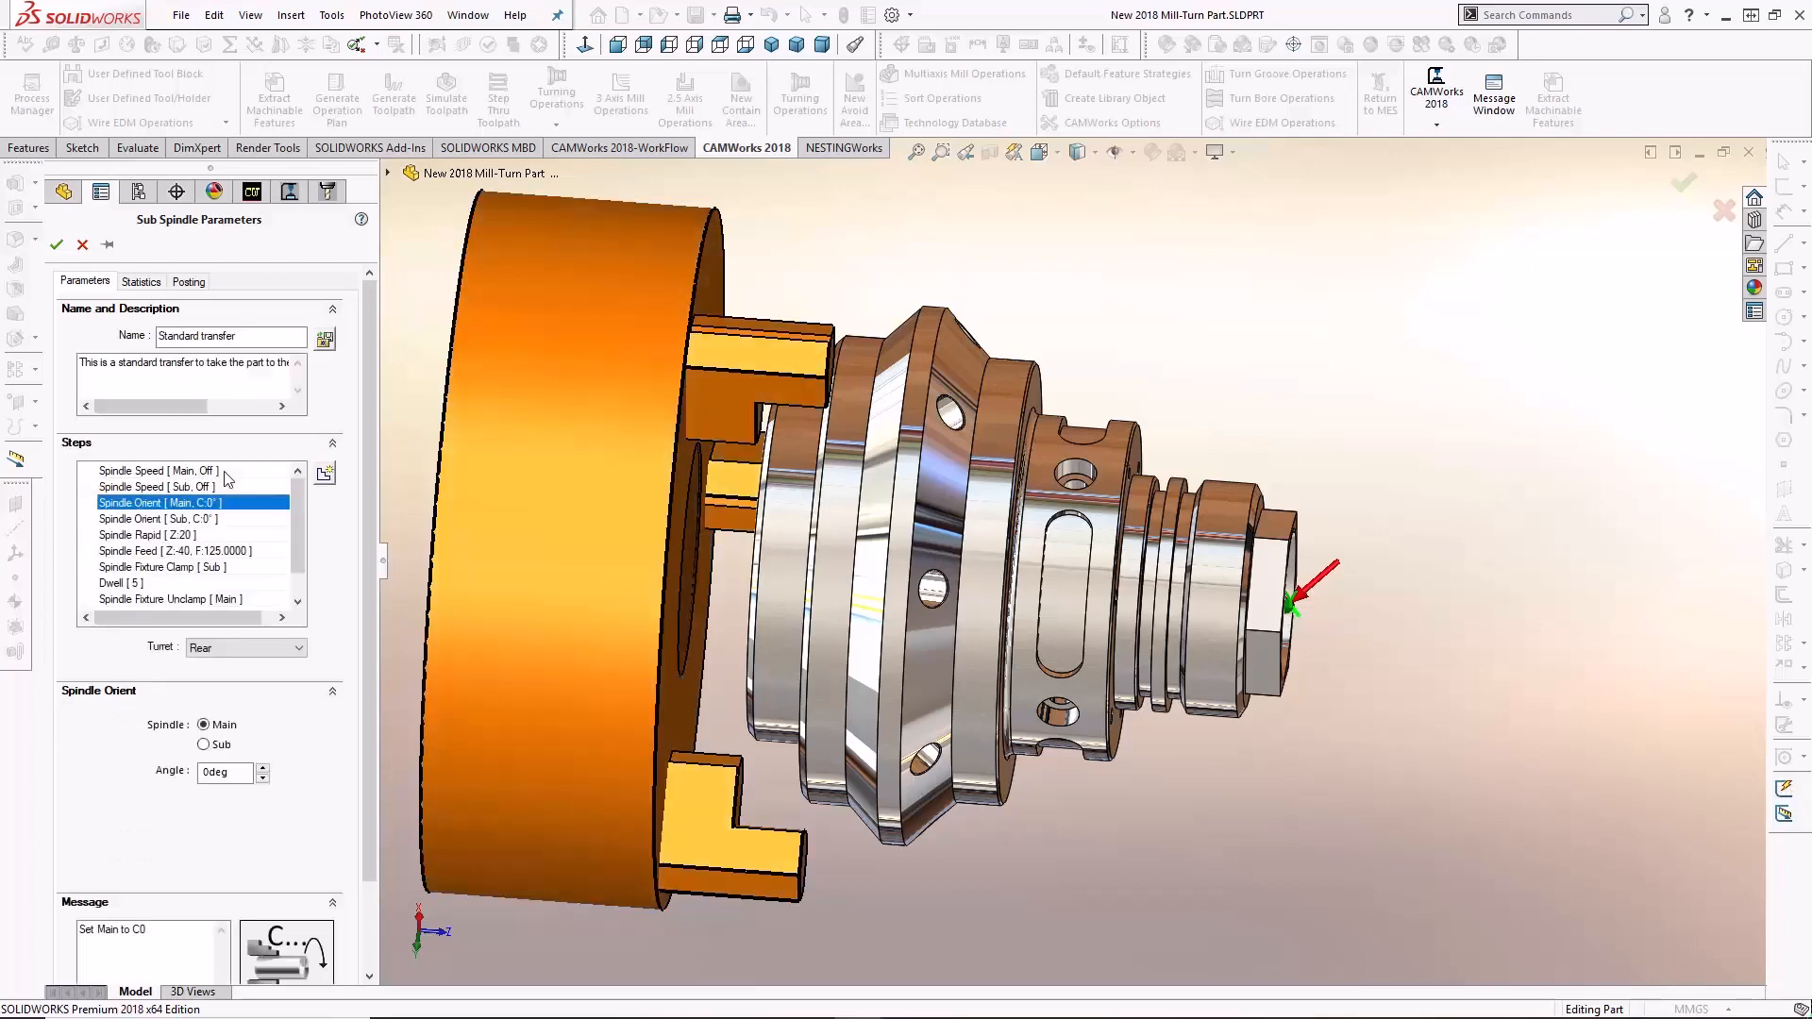
key(Down)
key(Down)
key(Down)
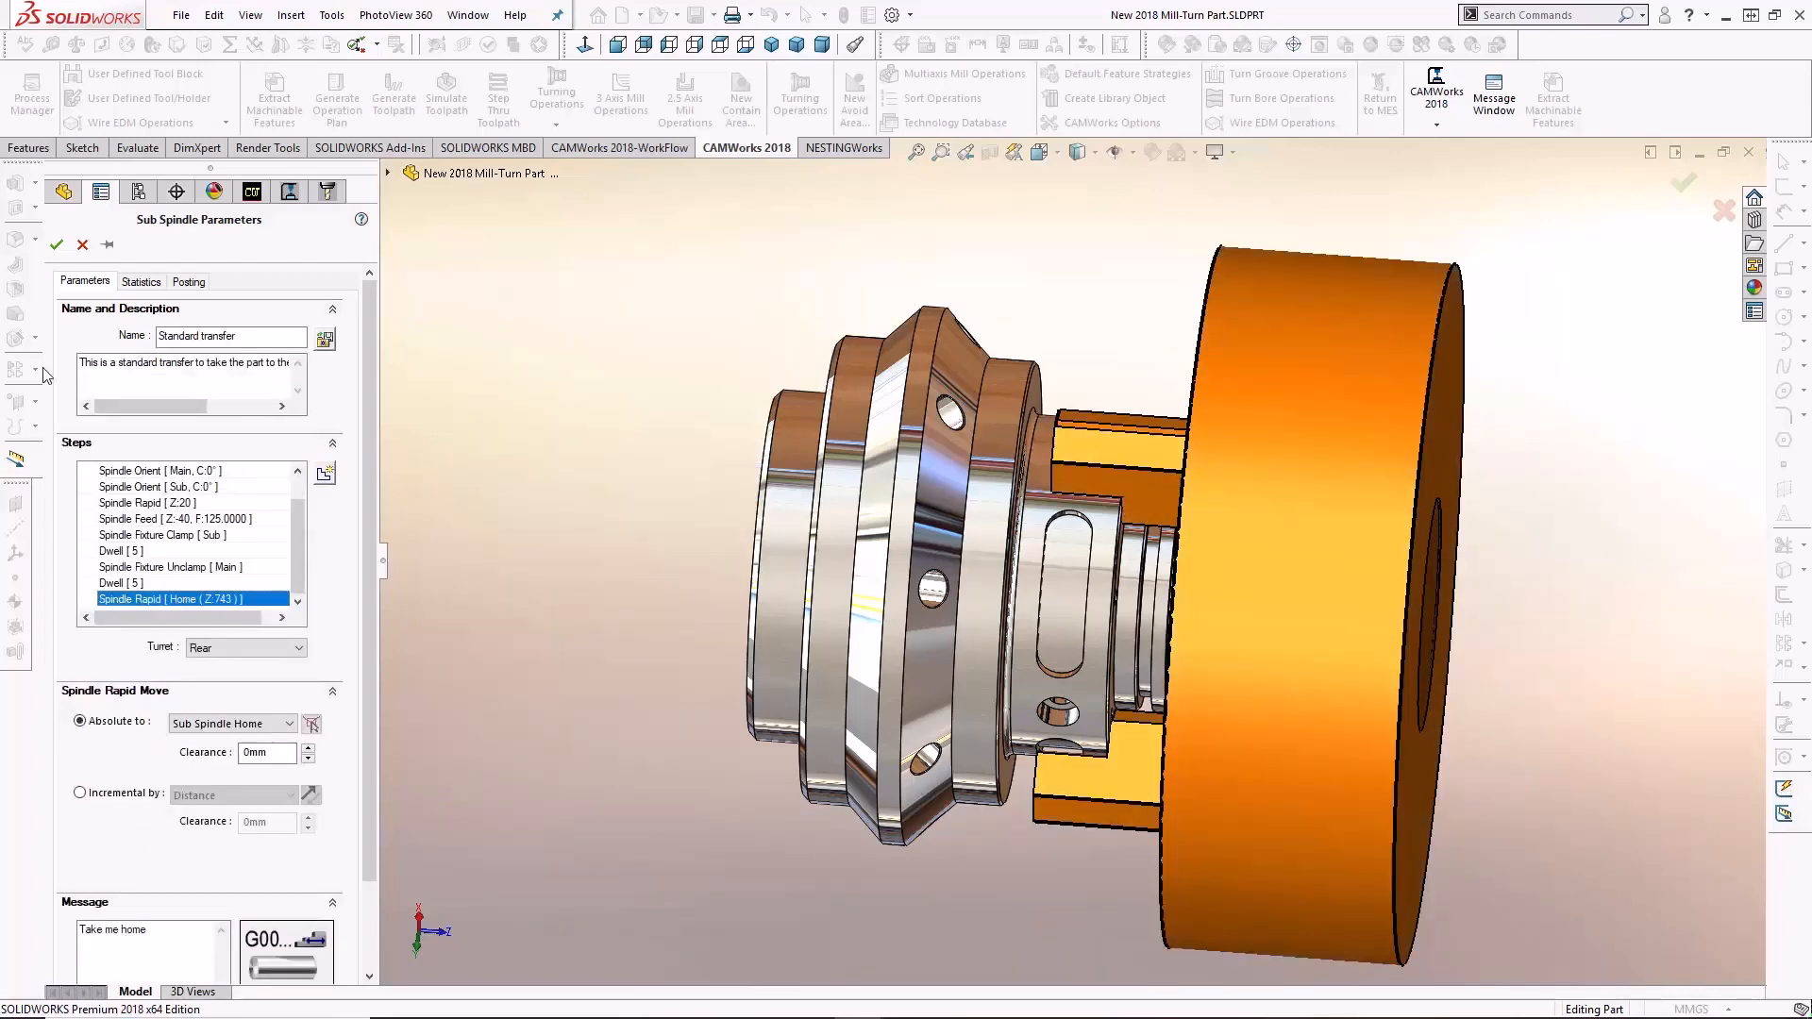
click(78, 245)
Step: Set the work coordinate offset of the main spindle's Turn Setup1 to Work Coordinate 54
scroll(928, 619, up, 3)
scroll(1030, 546, down, 1)
middle_drag(929, 619, 1096, 658)
scroll(1096, 658, down, 1)
drag(372, 557, 371, 221)
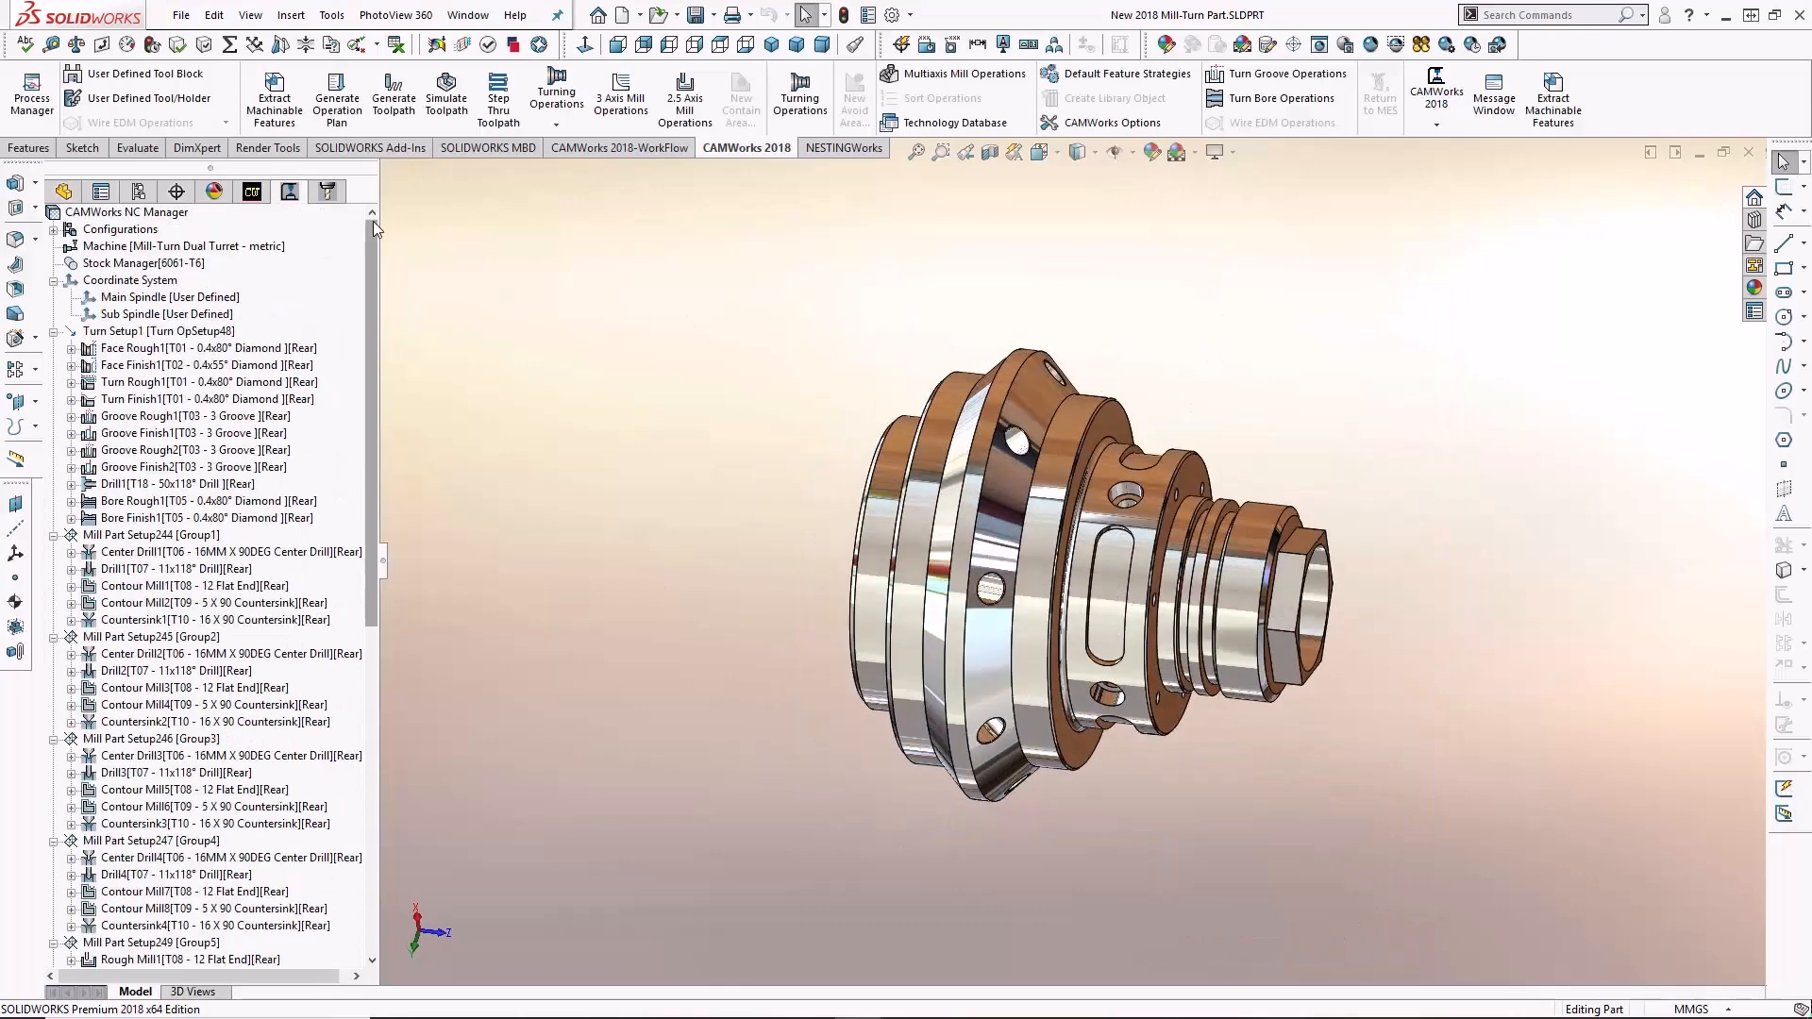
right_click(207, 332)
click(282, 341)
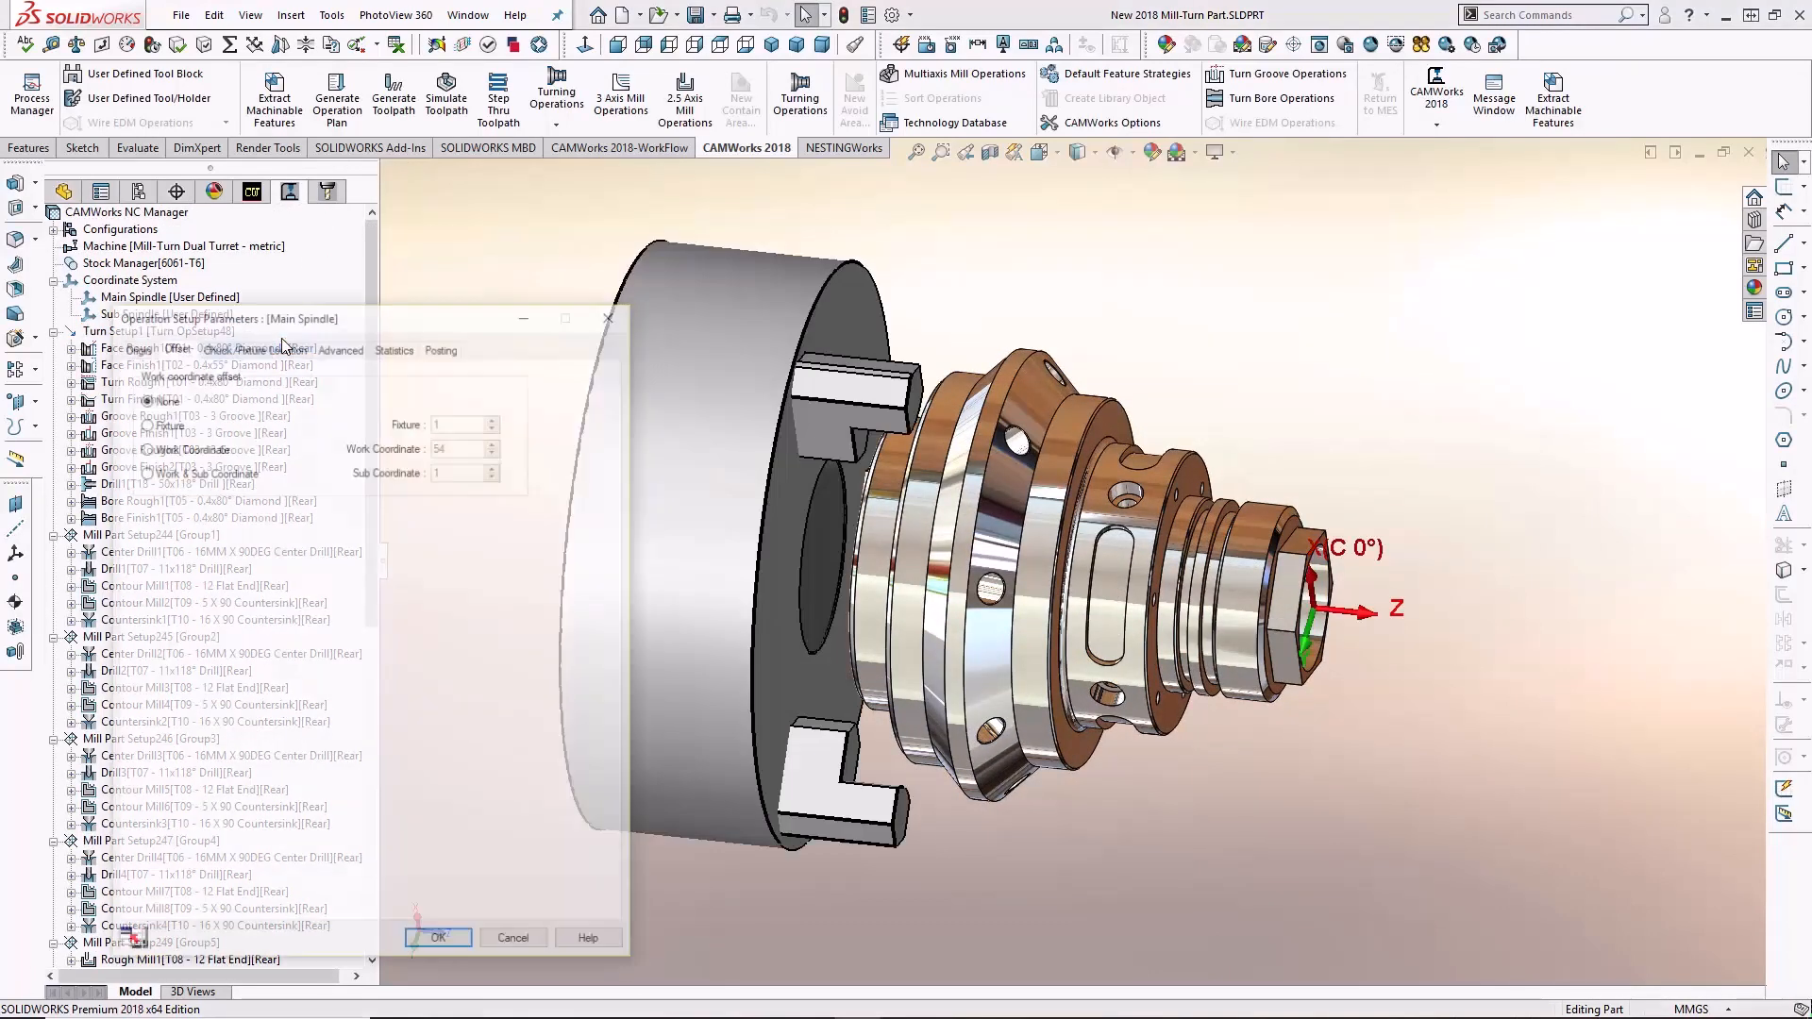
click(181, 445)
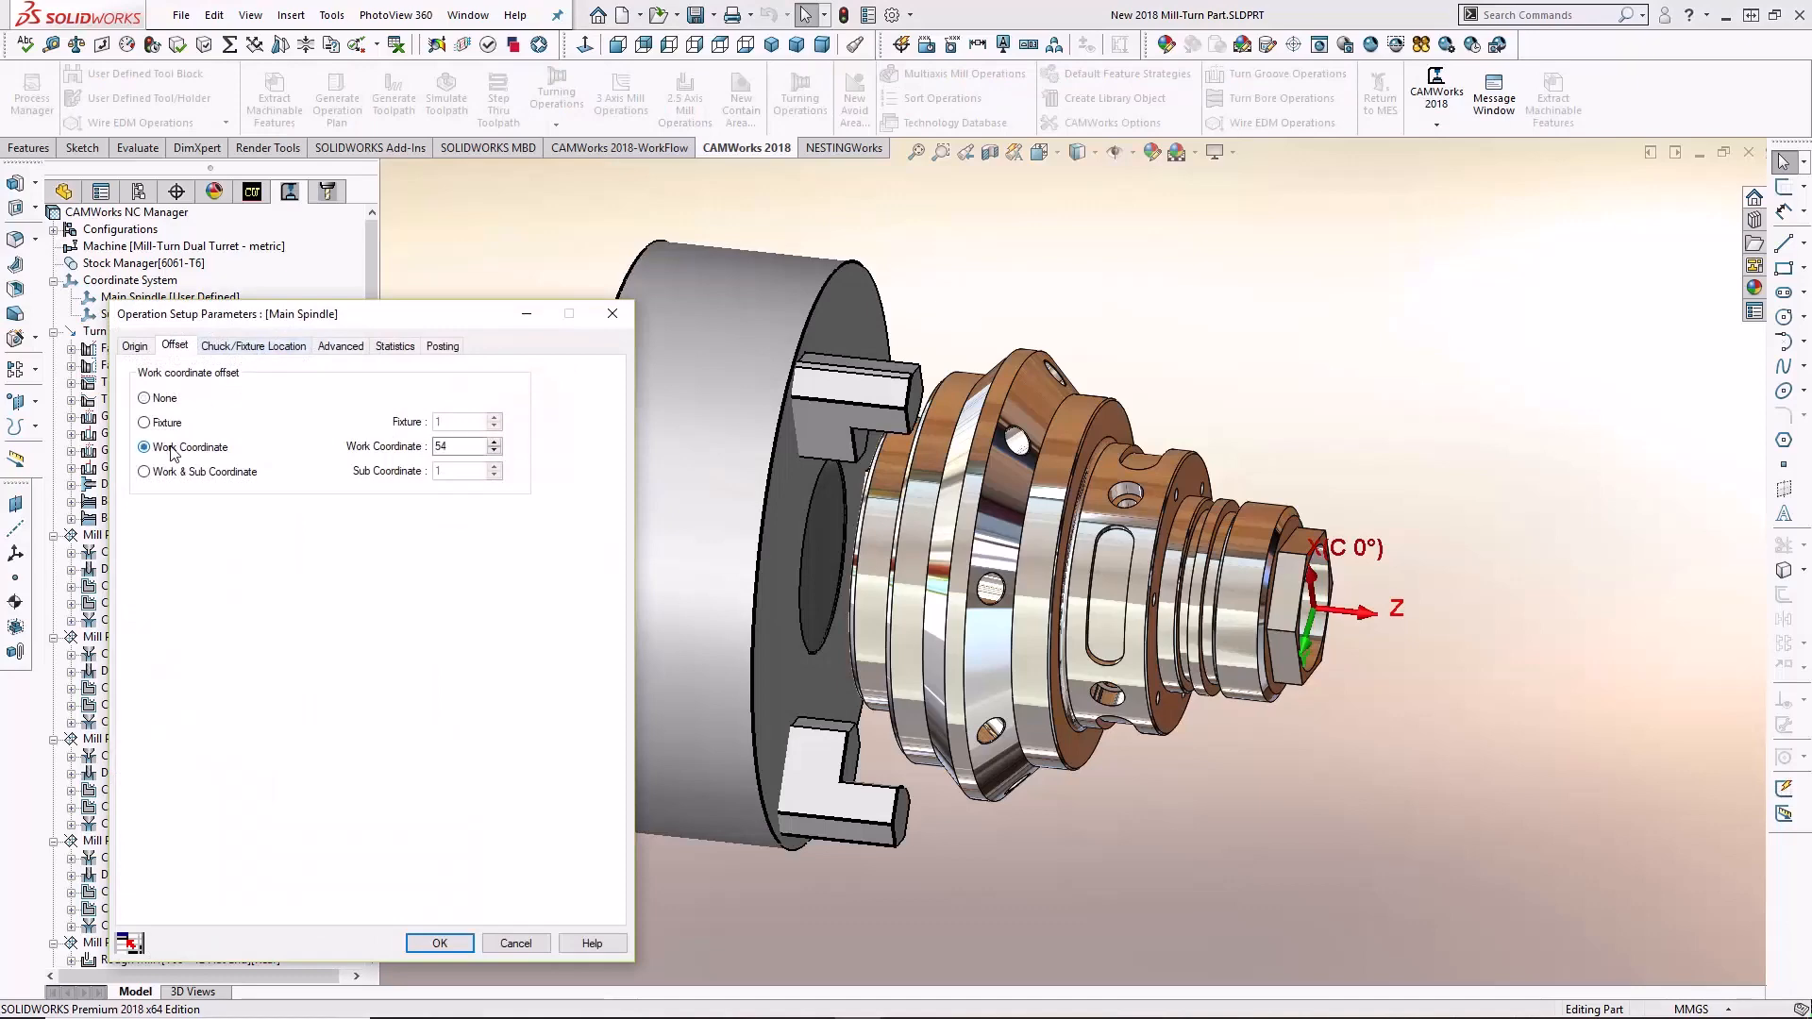
click(440, 942)
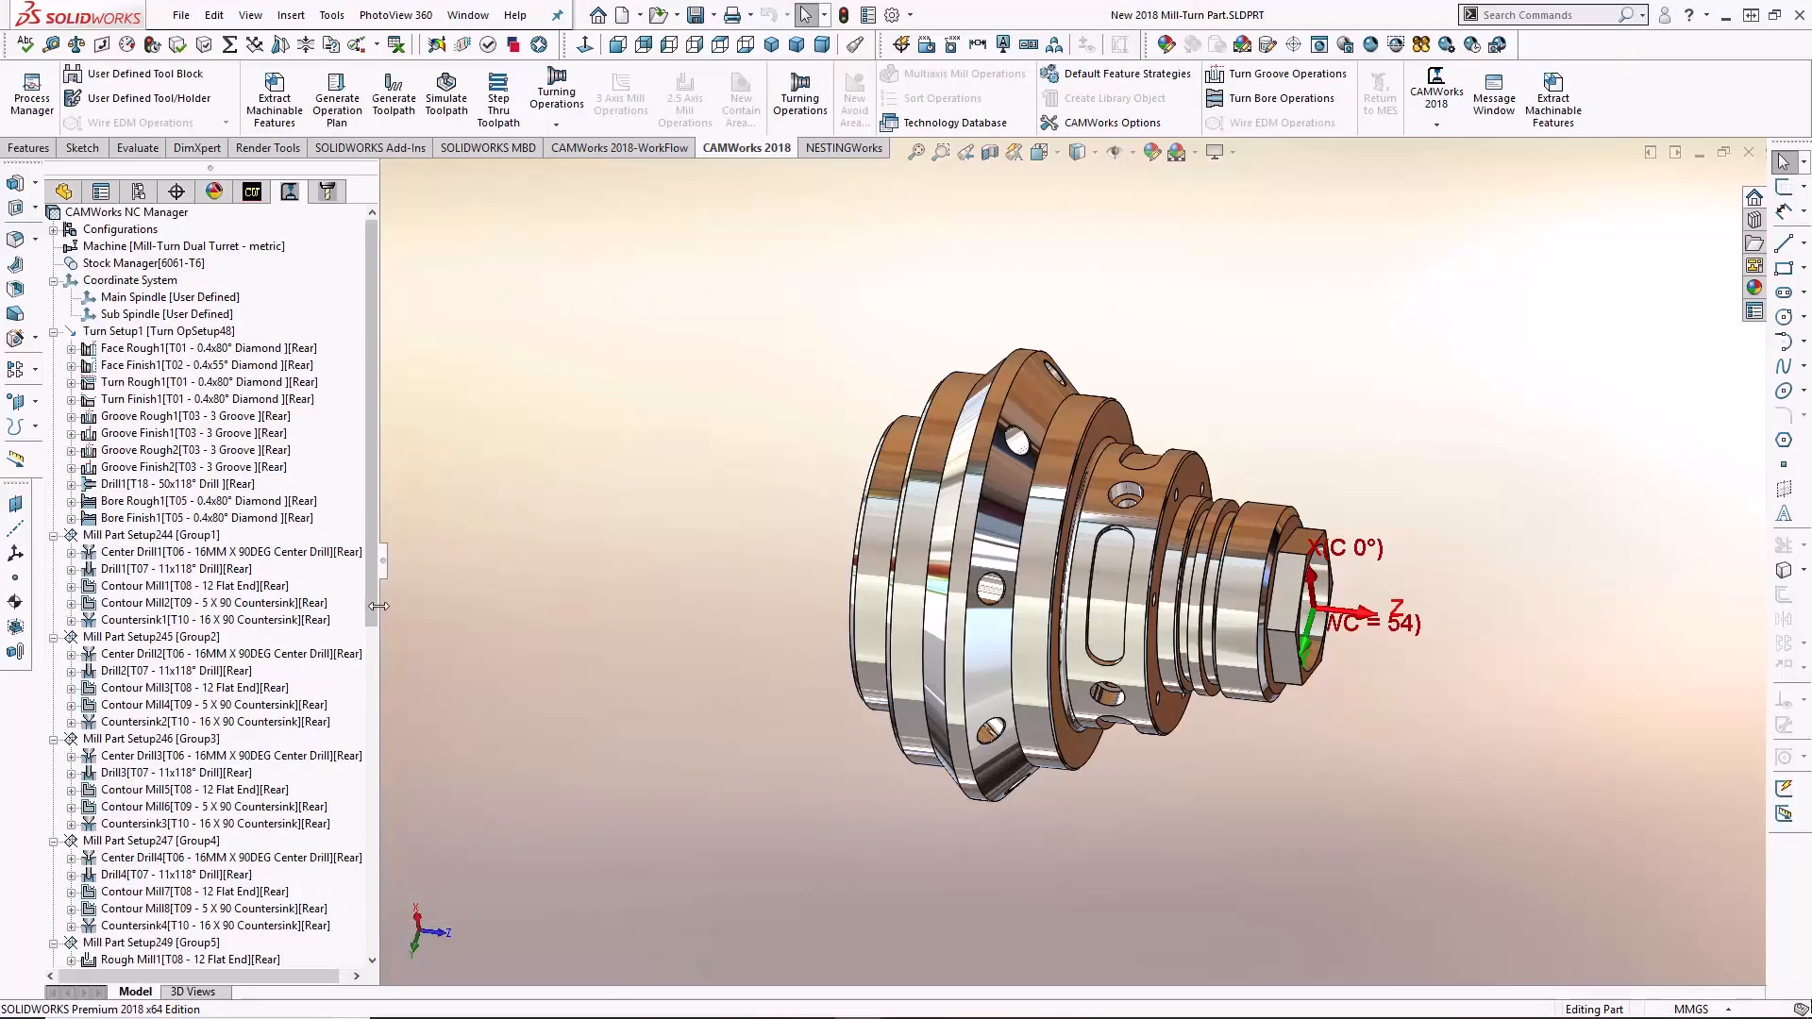
Step: Set the work coordinate offset of the sub spindle's Turn Setup1 to Work Coordinate 55
scroll(354, 903, down, 10)
scroll(354, 903, down, 2)
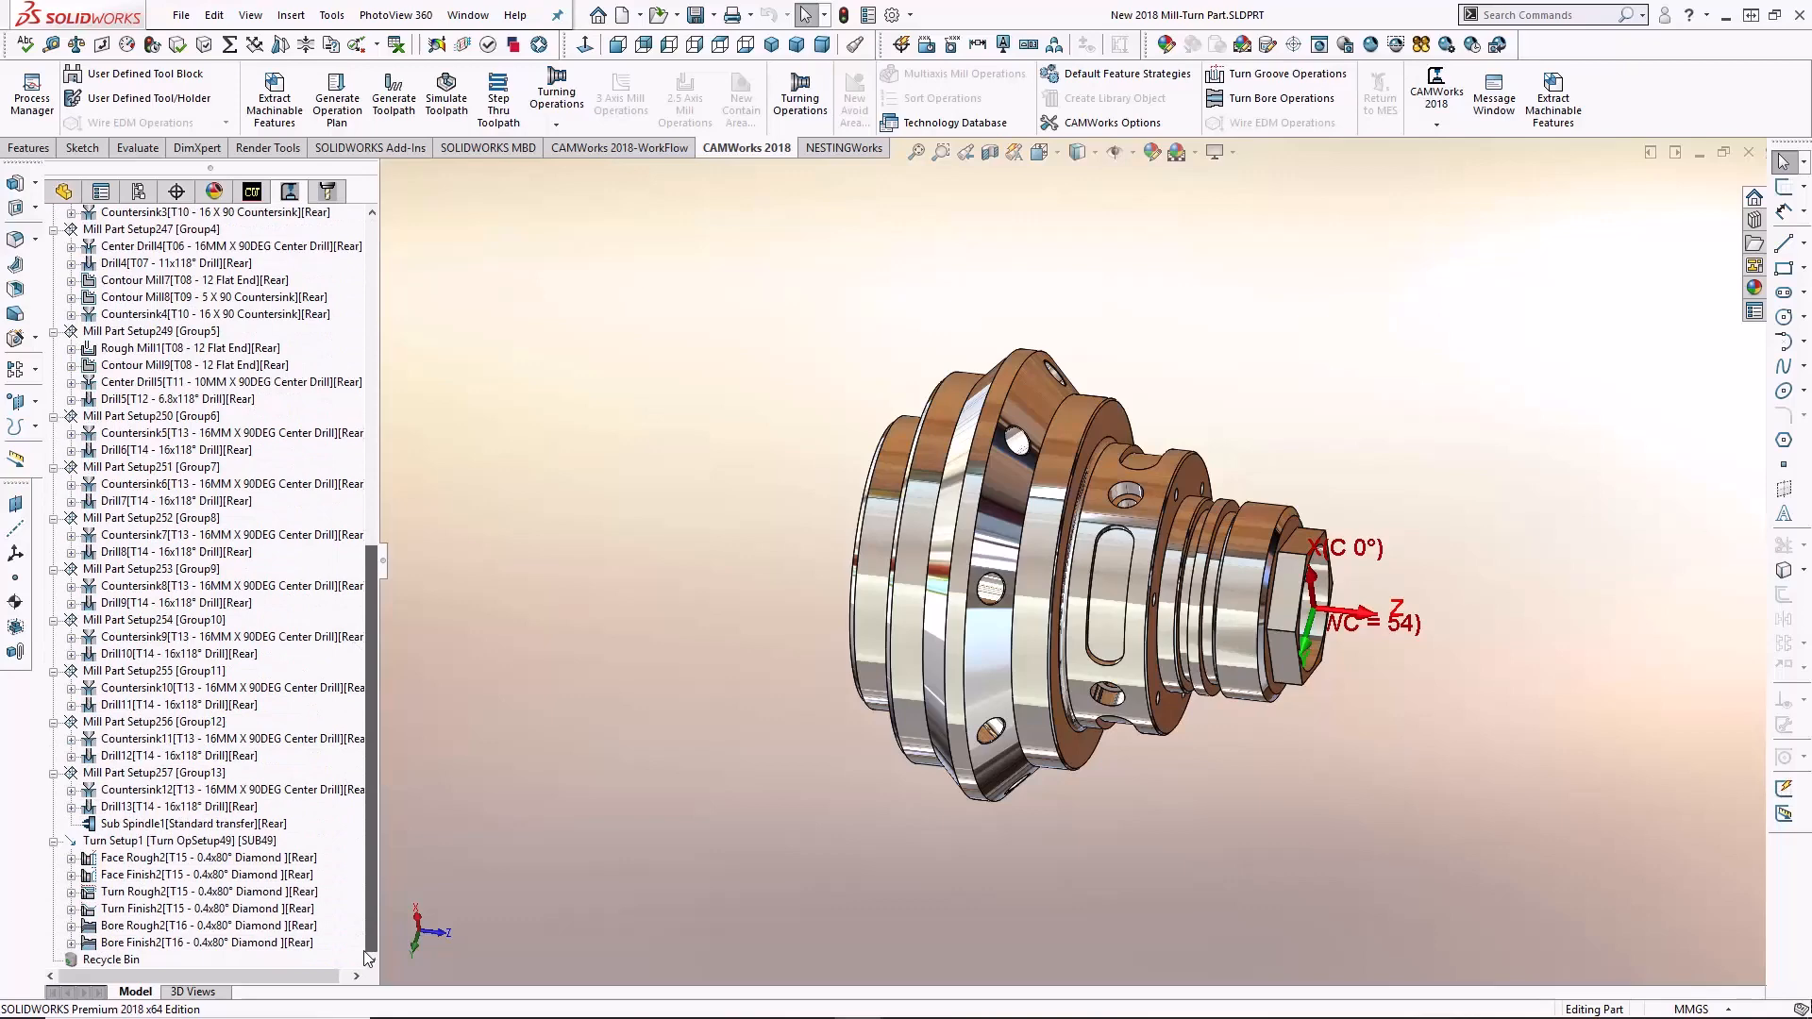
right_click(239, 841)
click(311, 317)
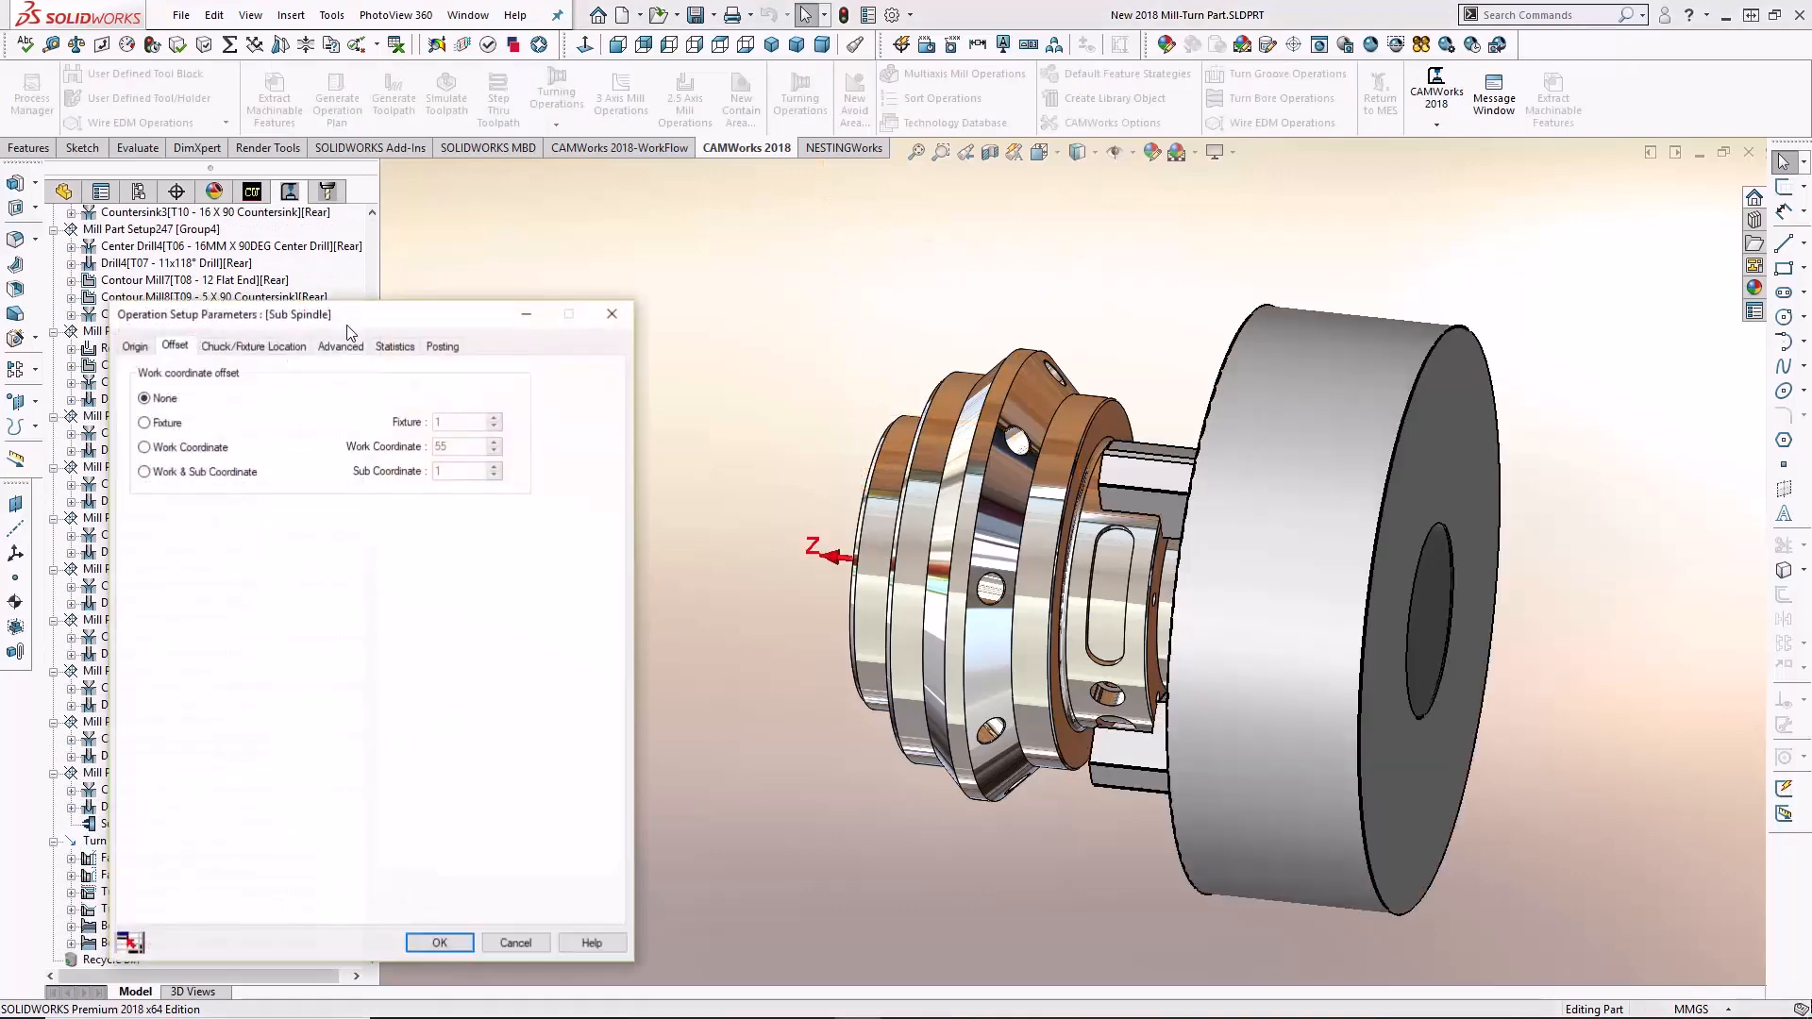
click(175, 451)
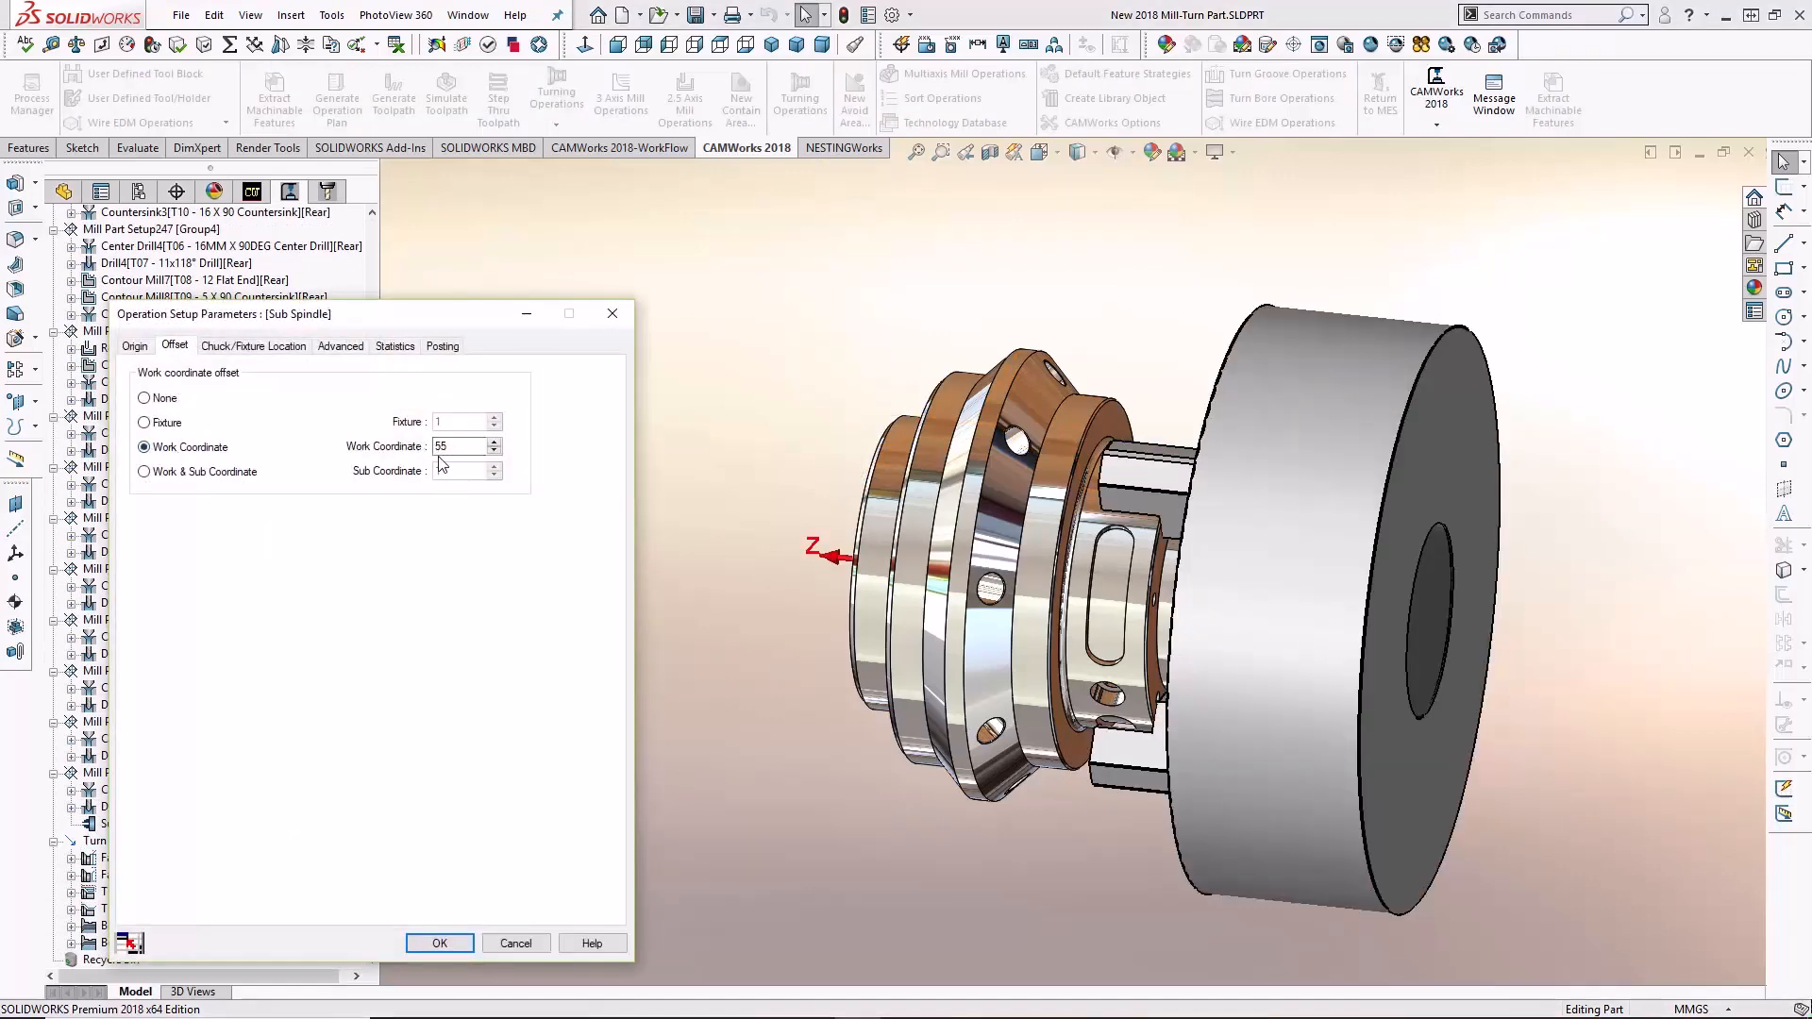
click(451, 943)
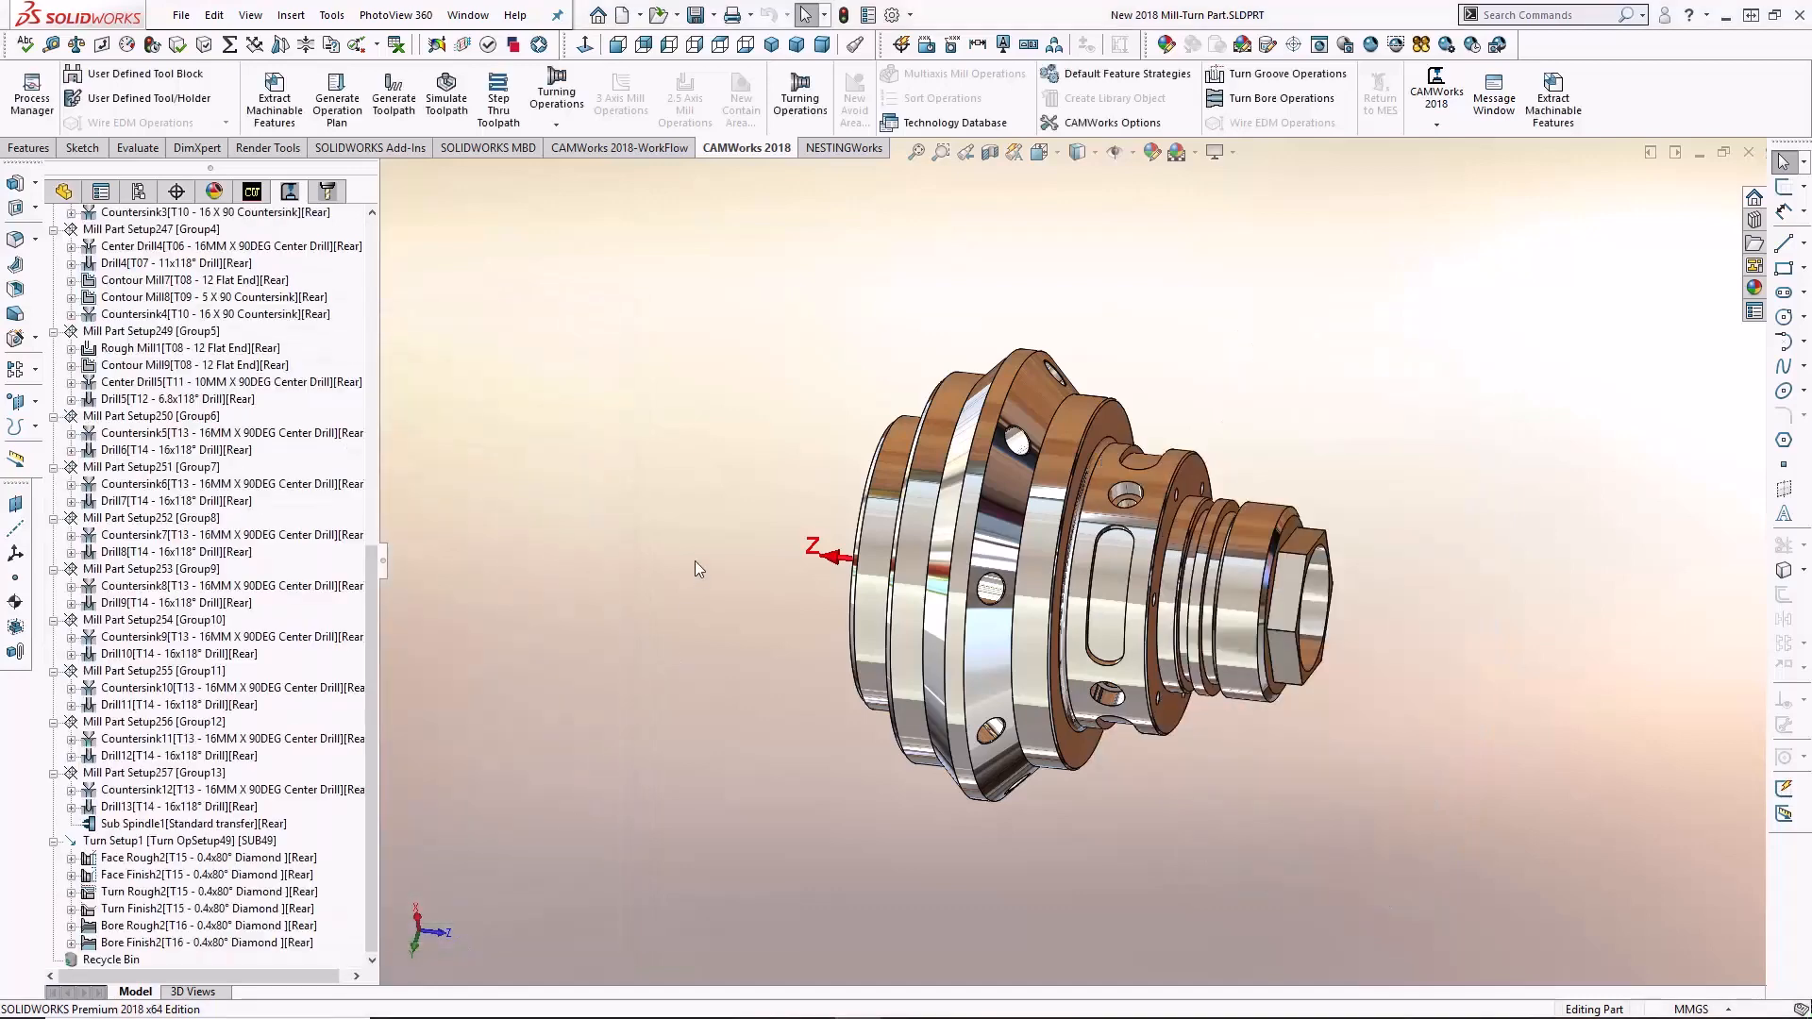
Step: Simulate all toolpaths to the end, compare the machined stock with the design part around the slots, and close the simulation
drag(374, 591, 368, 229)
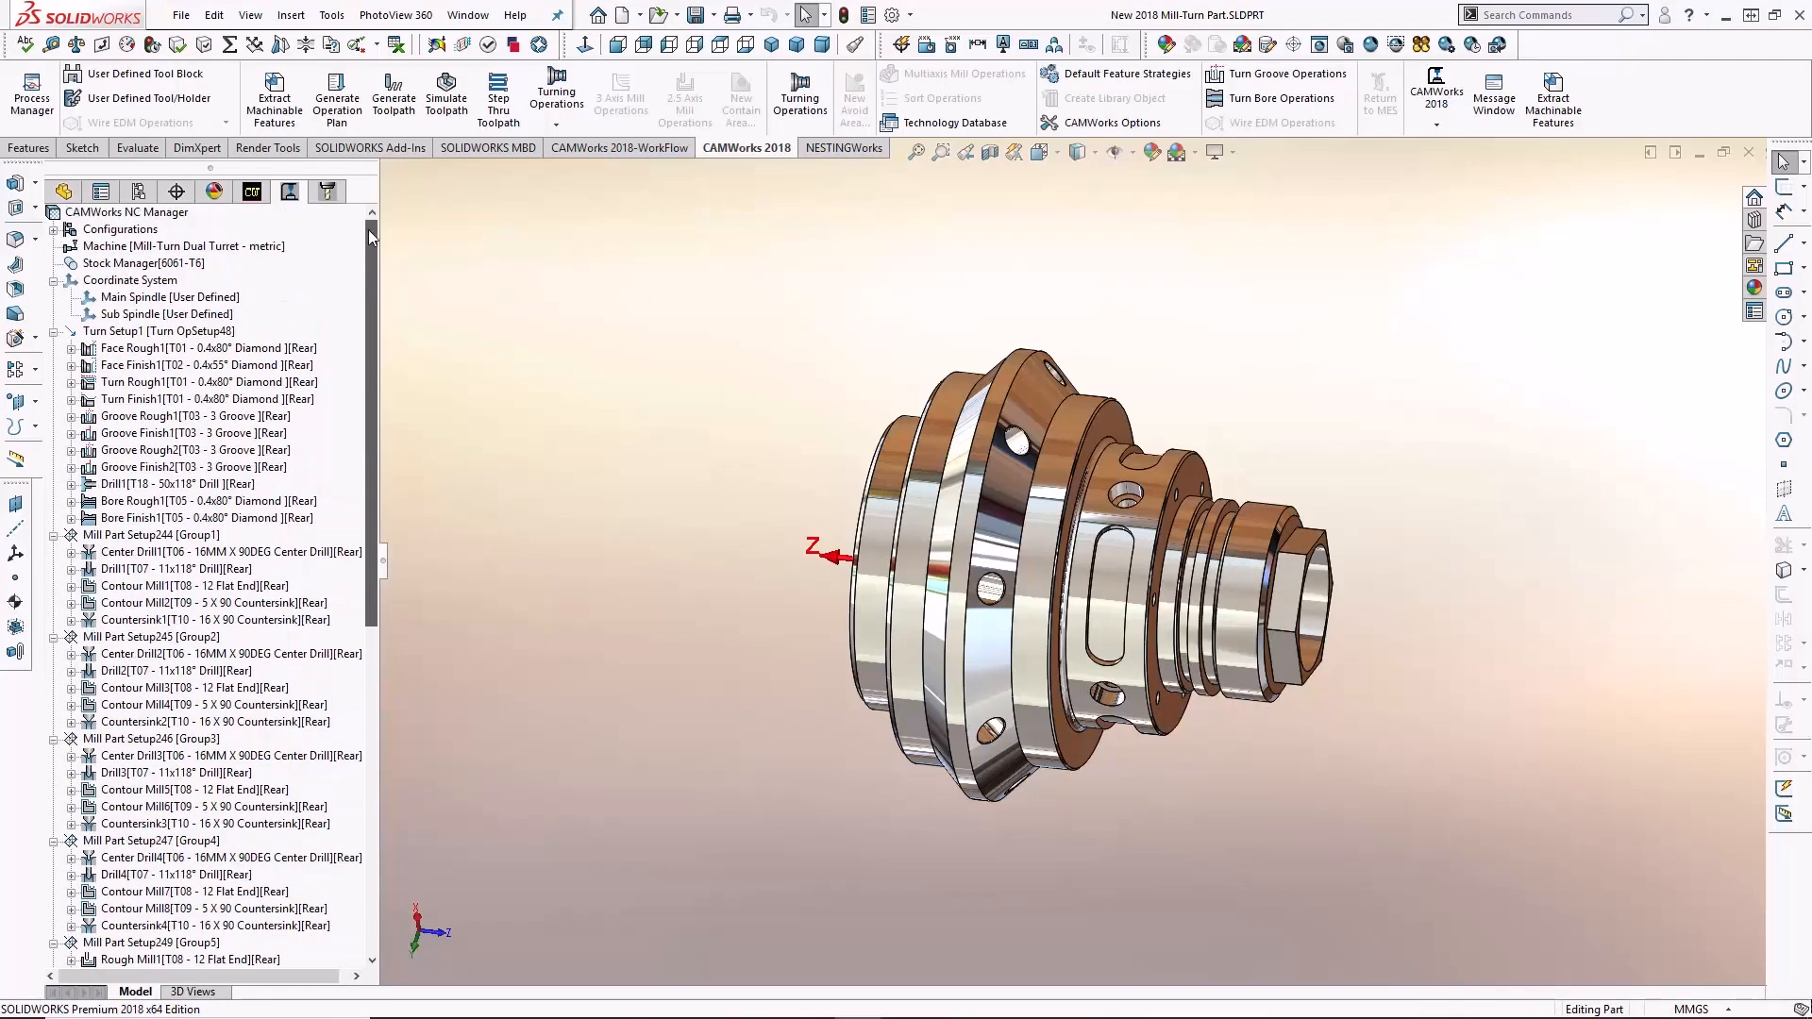
click(446, 99)
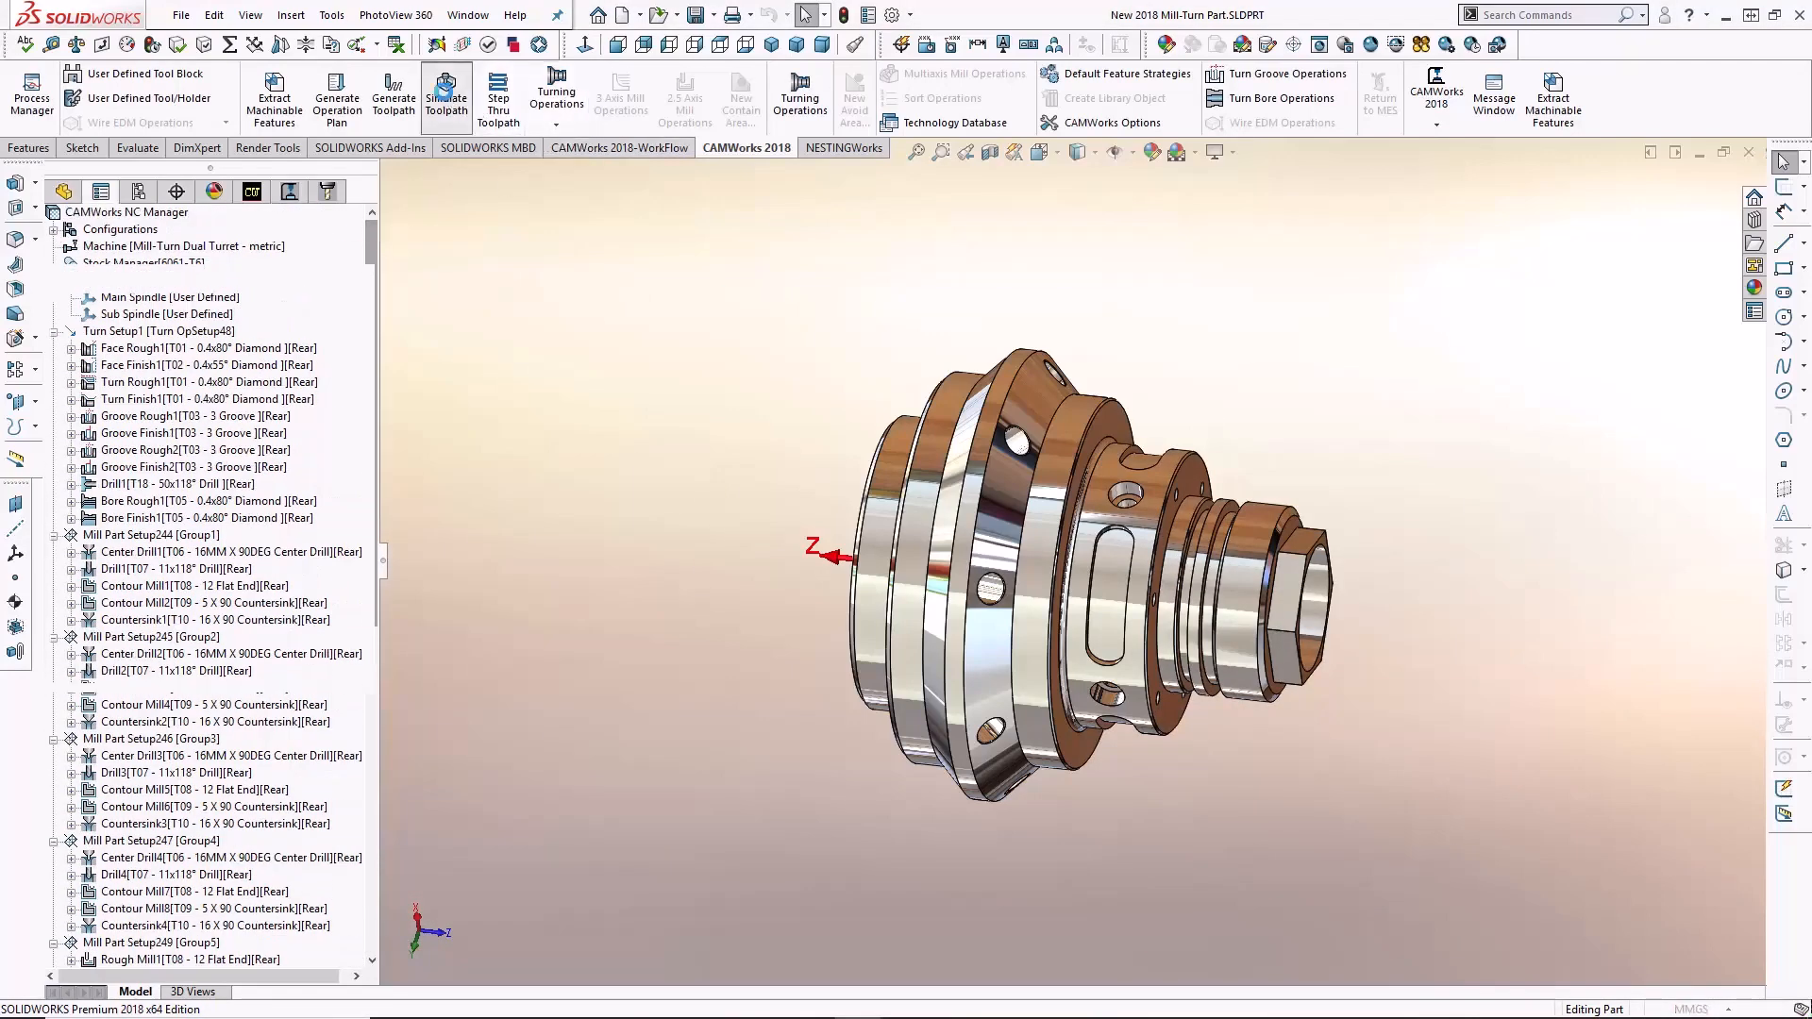
click(168, 357)
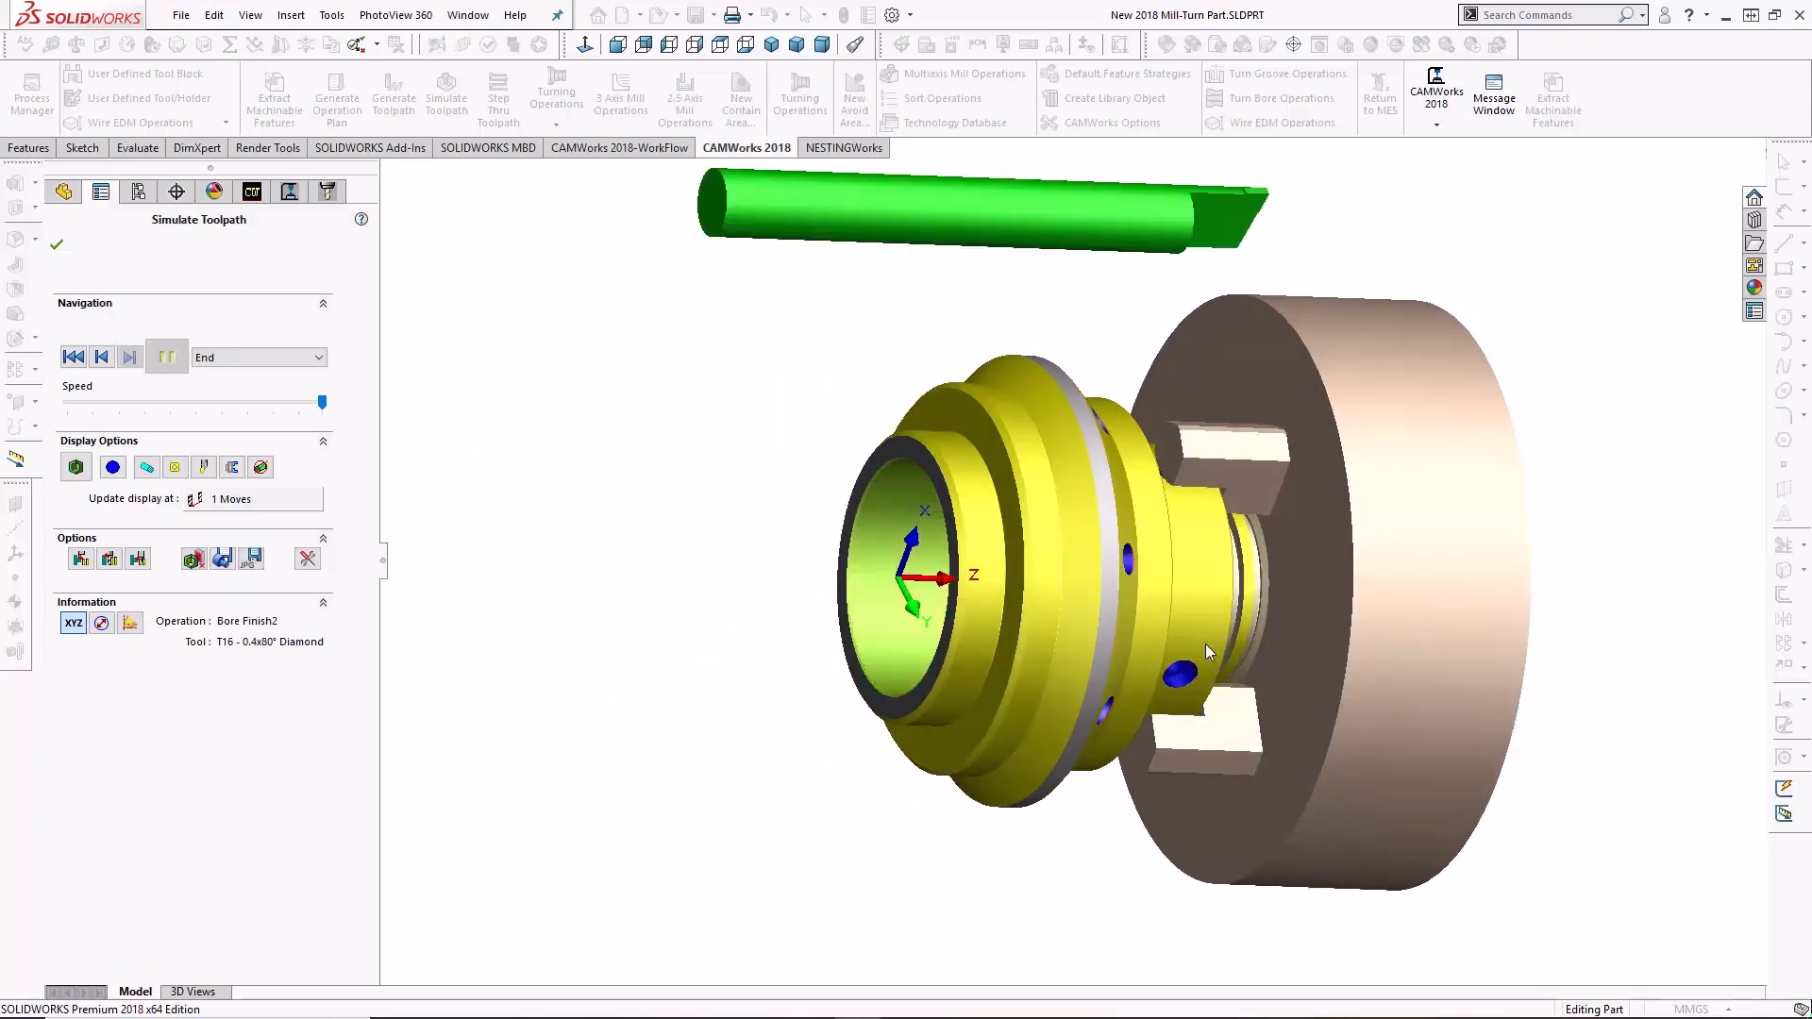
click(81, 469)
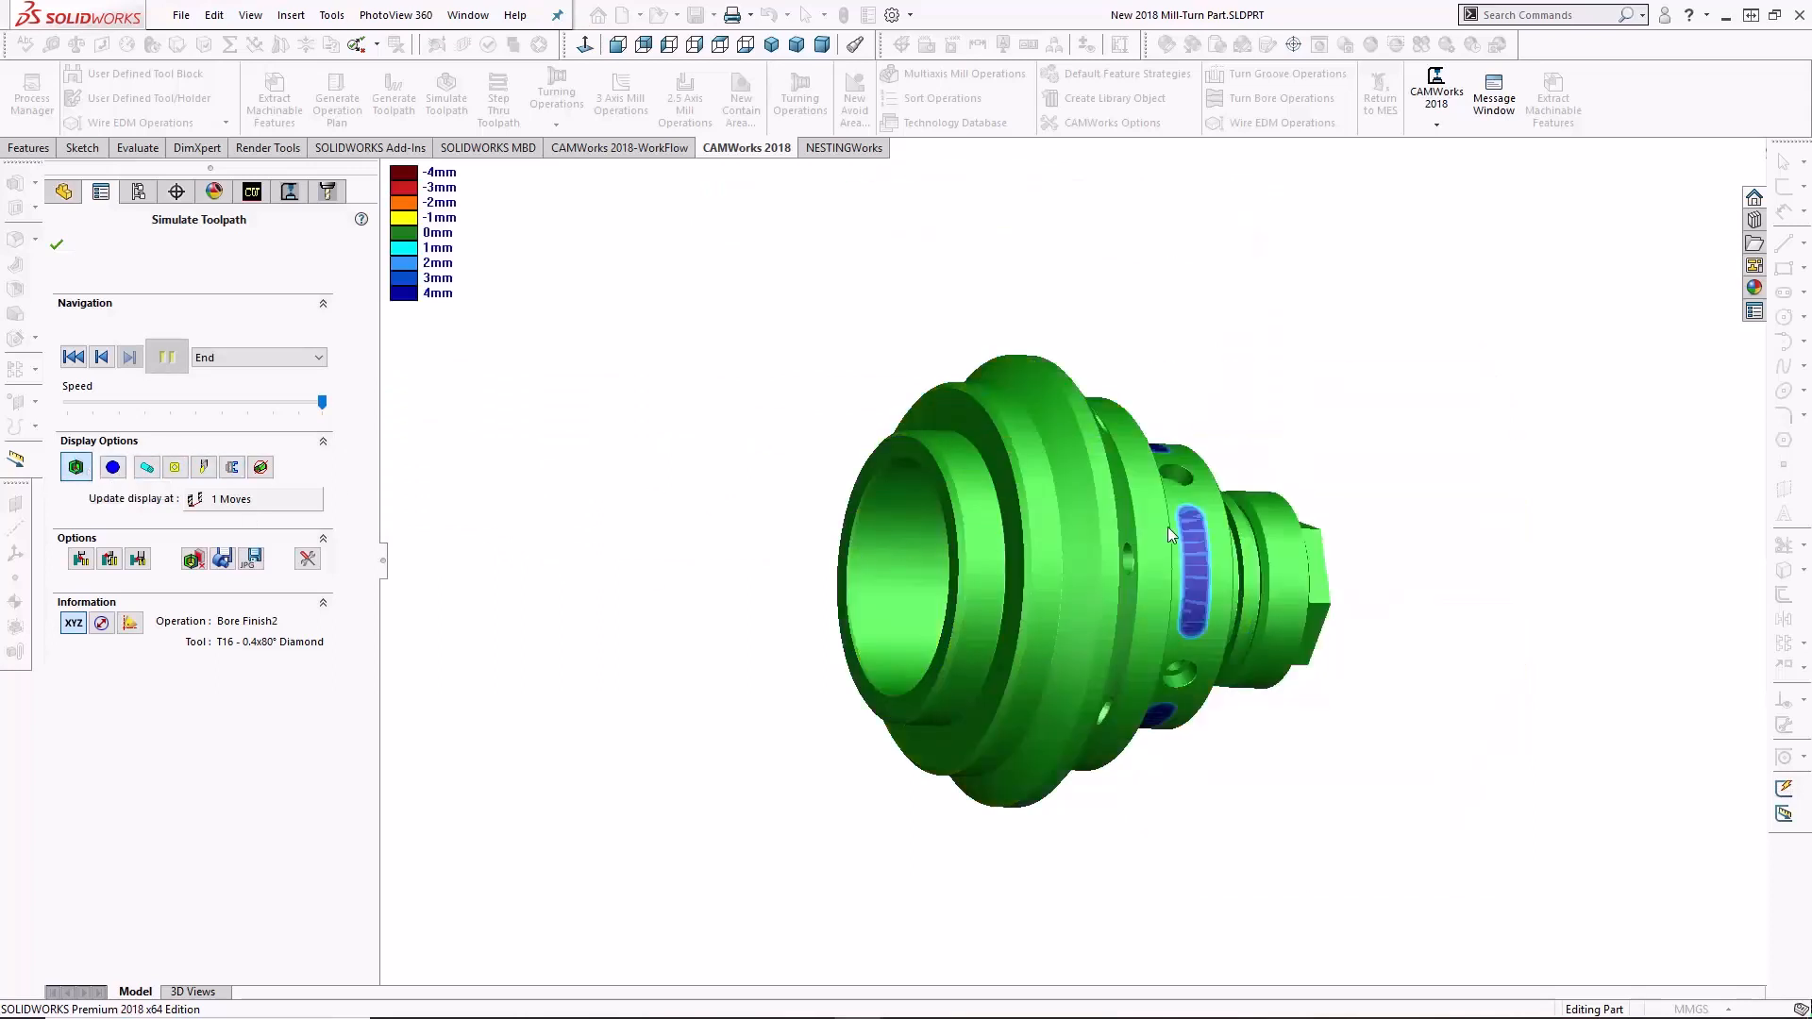
mouse_move(1168, 526)
middle_down()
mouse_move(1129, 540)
mouse_move(1186, 587)
mouse_move(1147, 593)
middle_up()
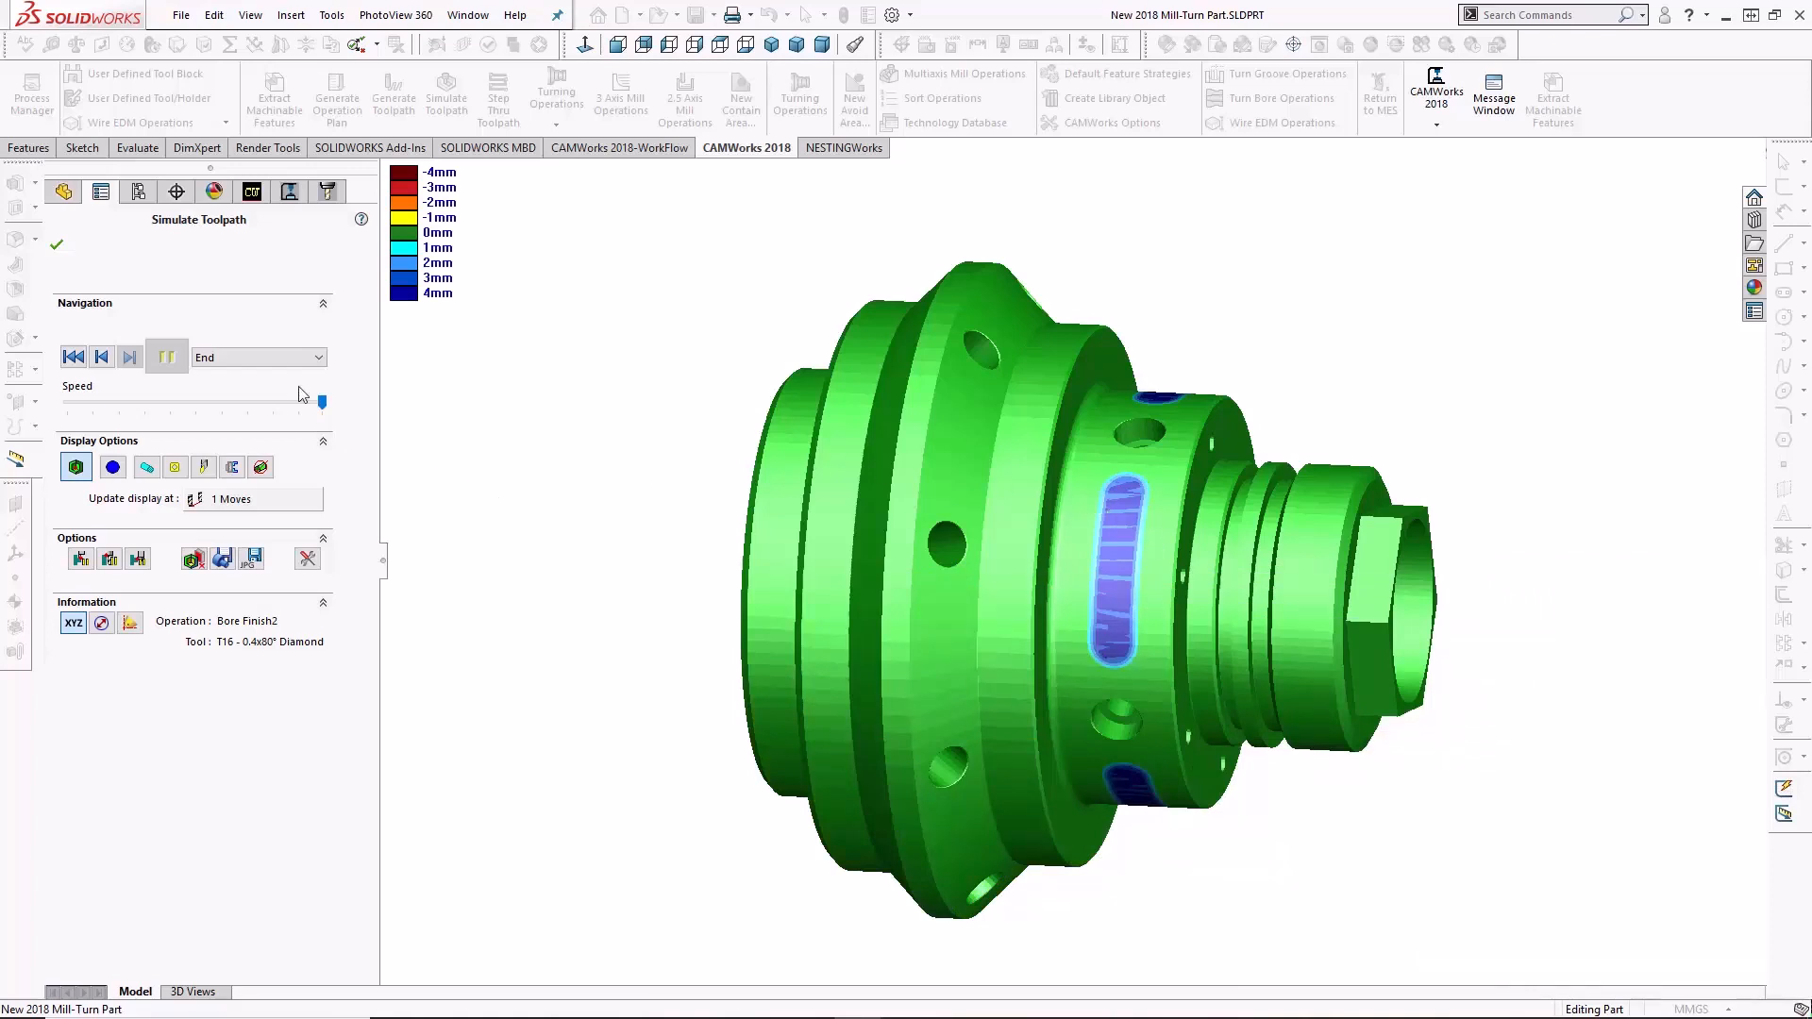
click(57, 247)
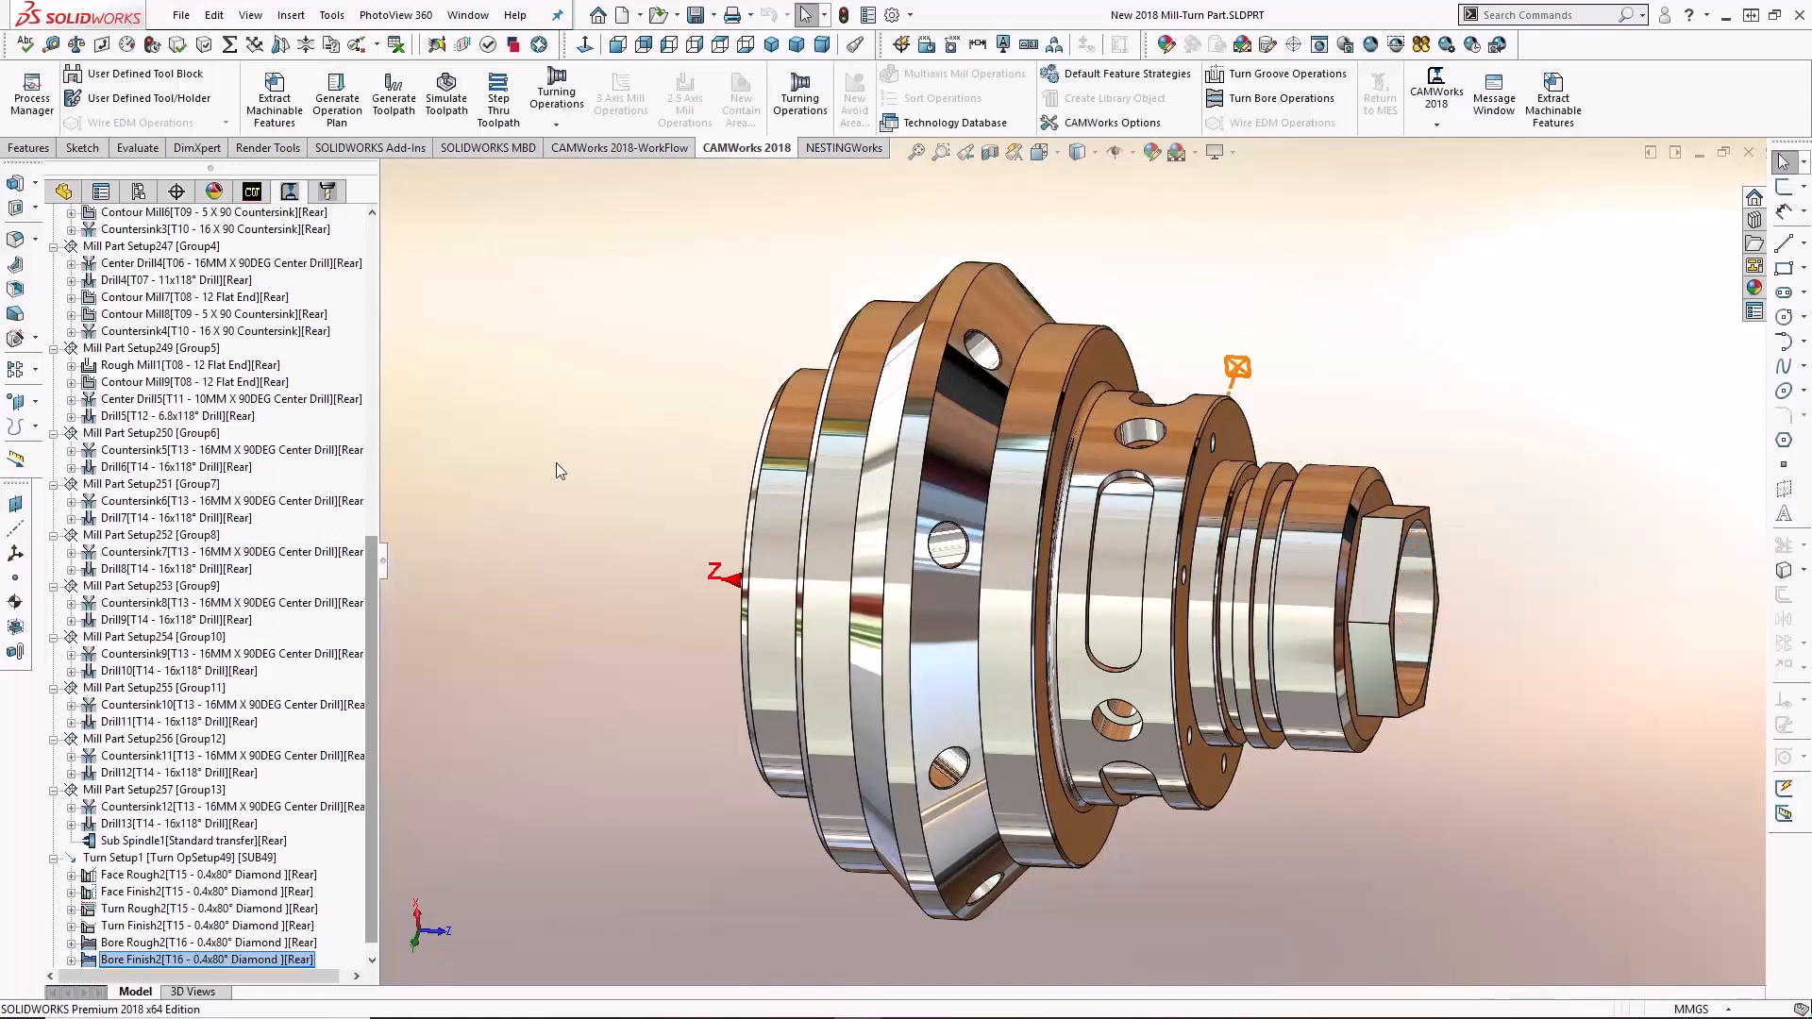
Step: Define wrapped pocket features under Mill Part Setup244 from the floor faces of the four slots around the part
click(252, 192)
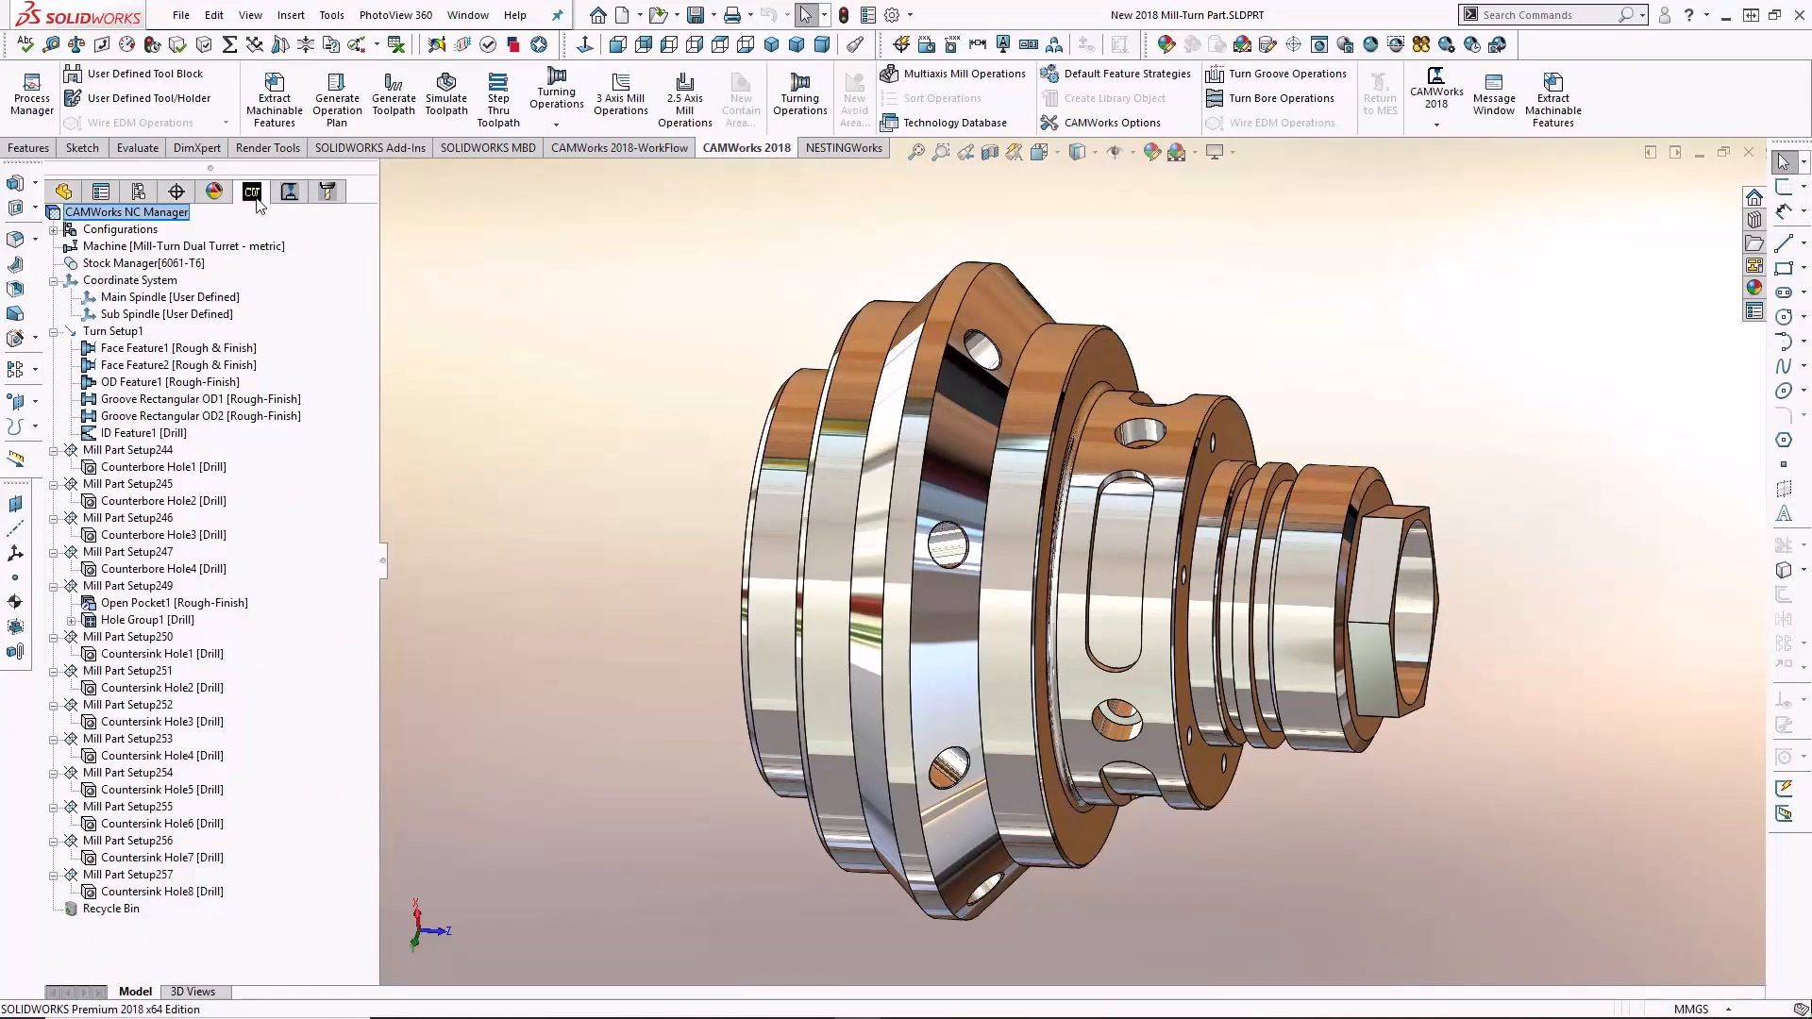
right_click(189, 469)
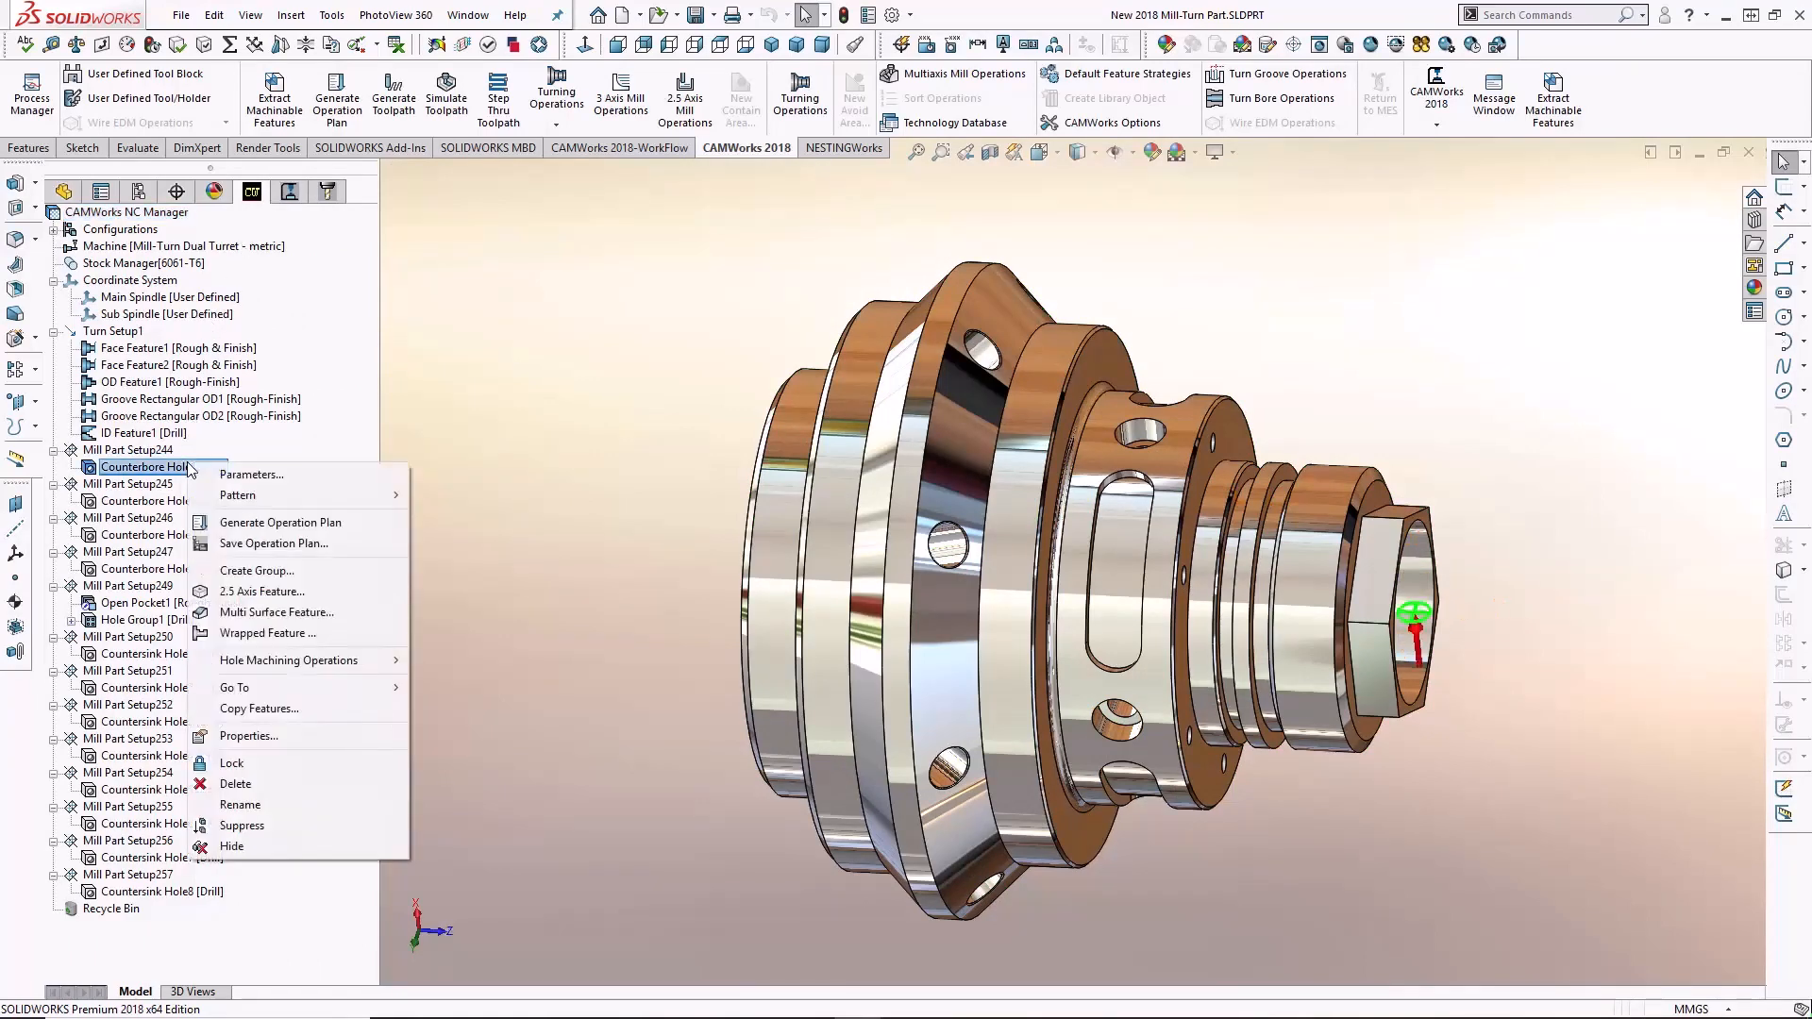
click(297, 637)
click(1111, 561)
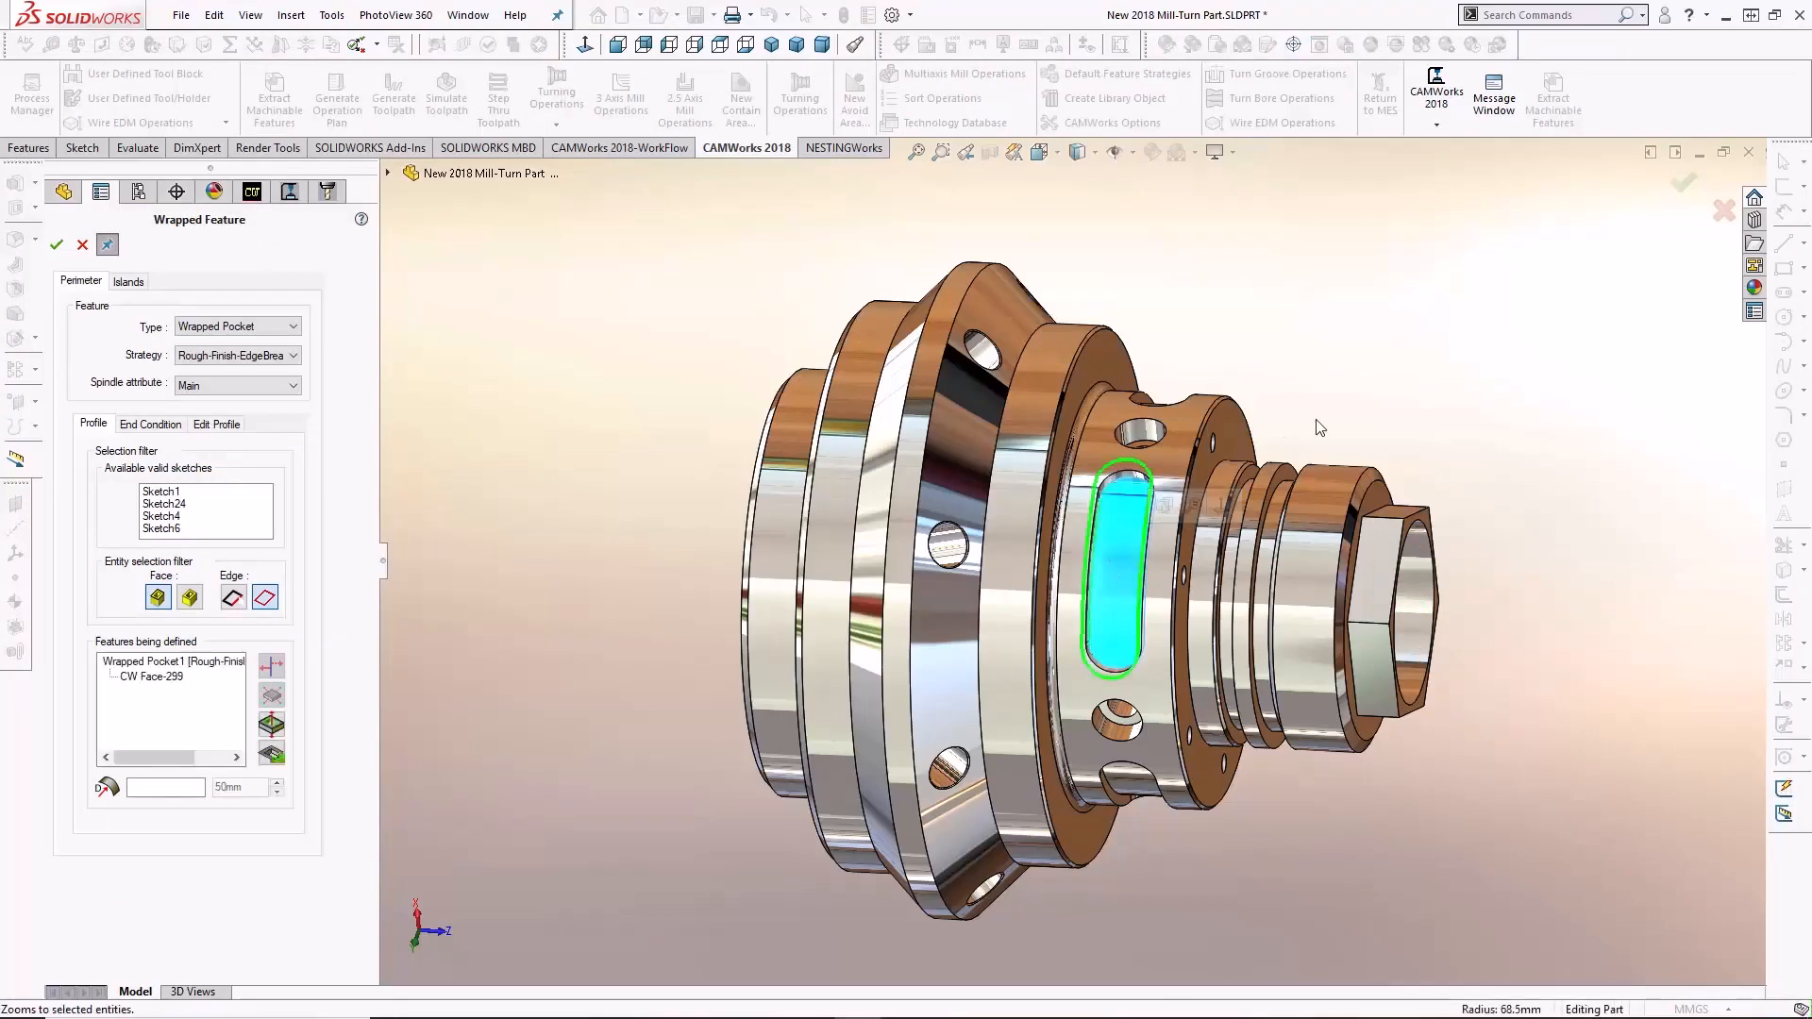
middle_drag(1318, 421, 1151, 460)
click(1155, 407)
middle_drag(1199, 578, 1453, 601)
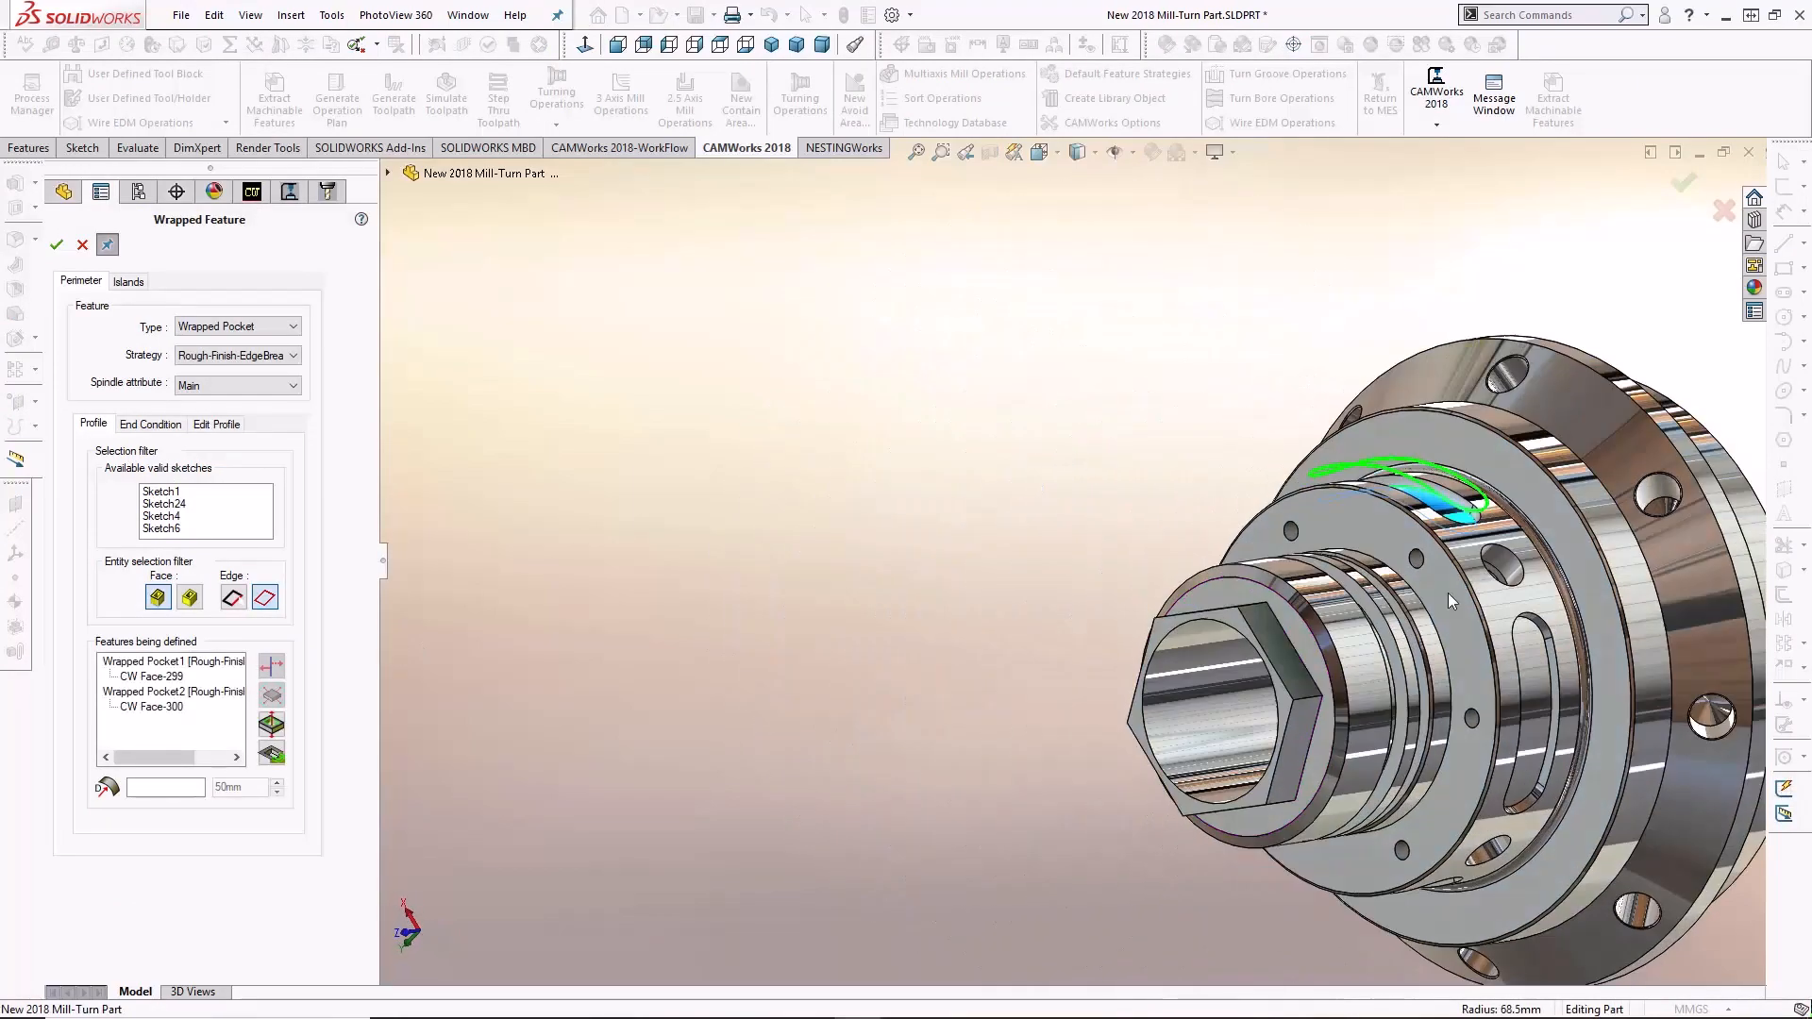
click(1536, 666)
middle_drag(1536, 666, 1144, 627)
click(1066, 961)
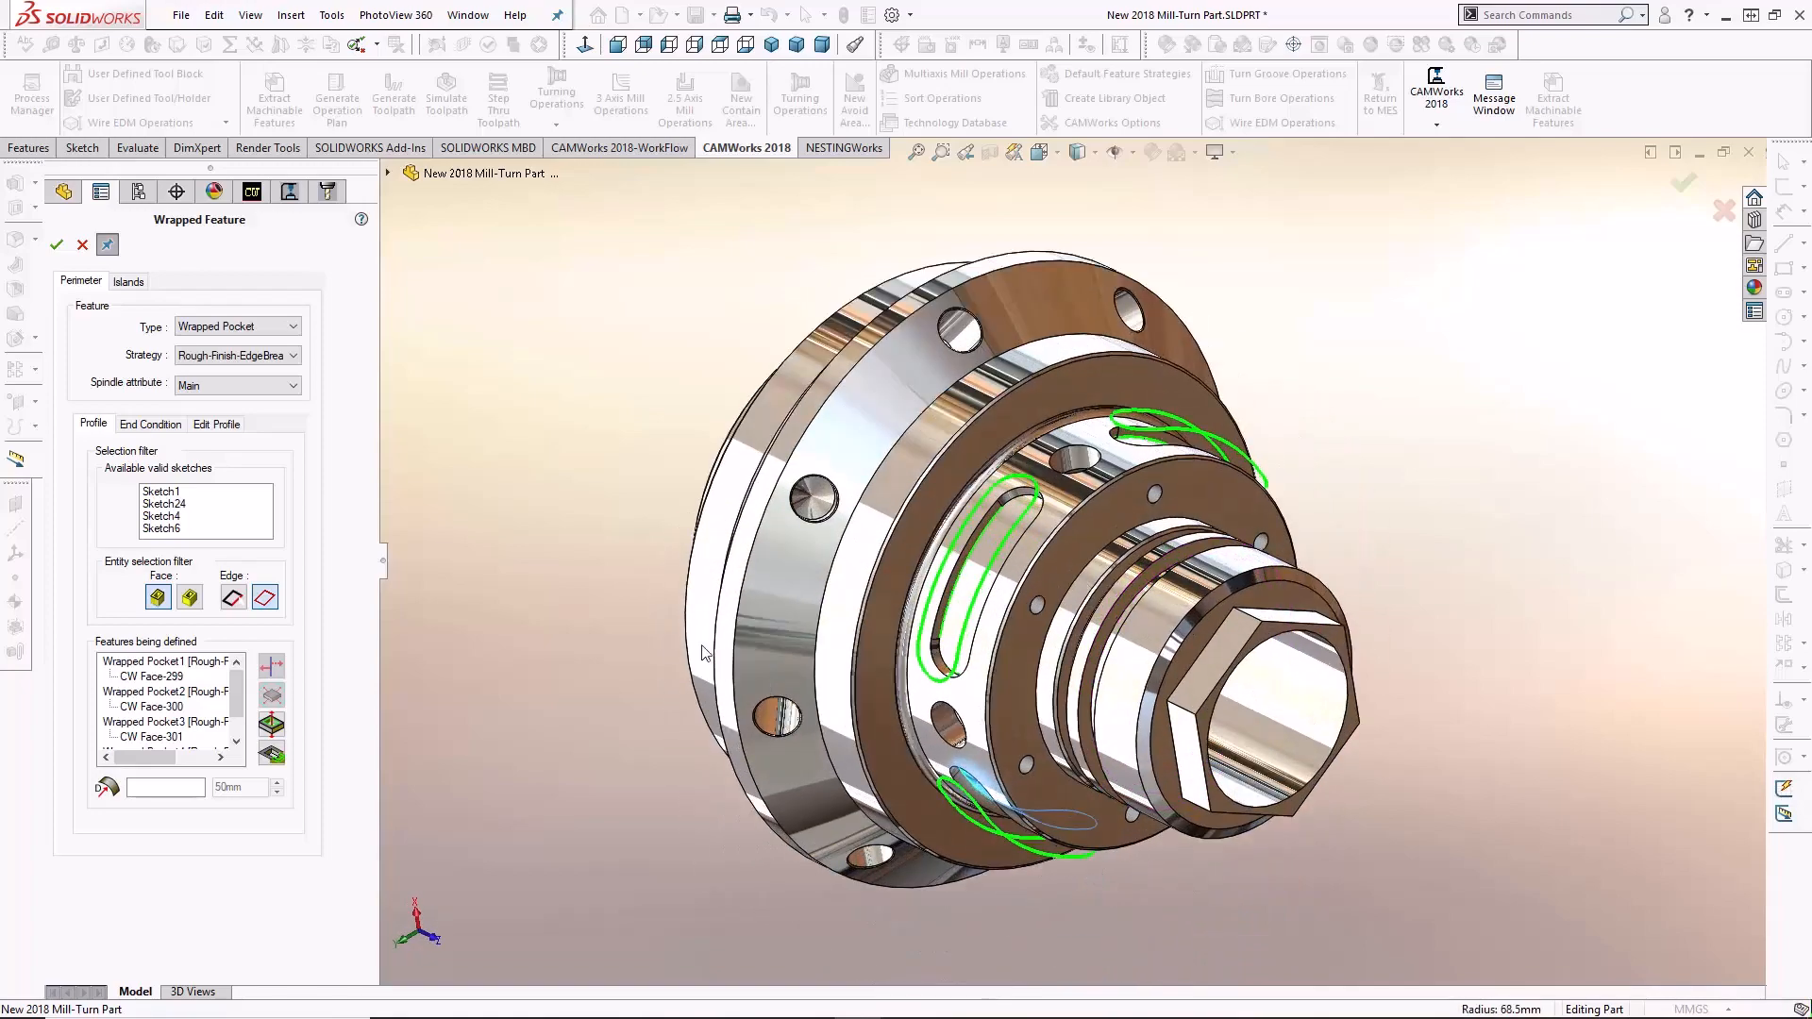
Step: Set the end condition of all the wrapped pockets to Upto Face at the slotted outer cylindrical face, and create them
click(144, 424)
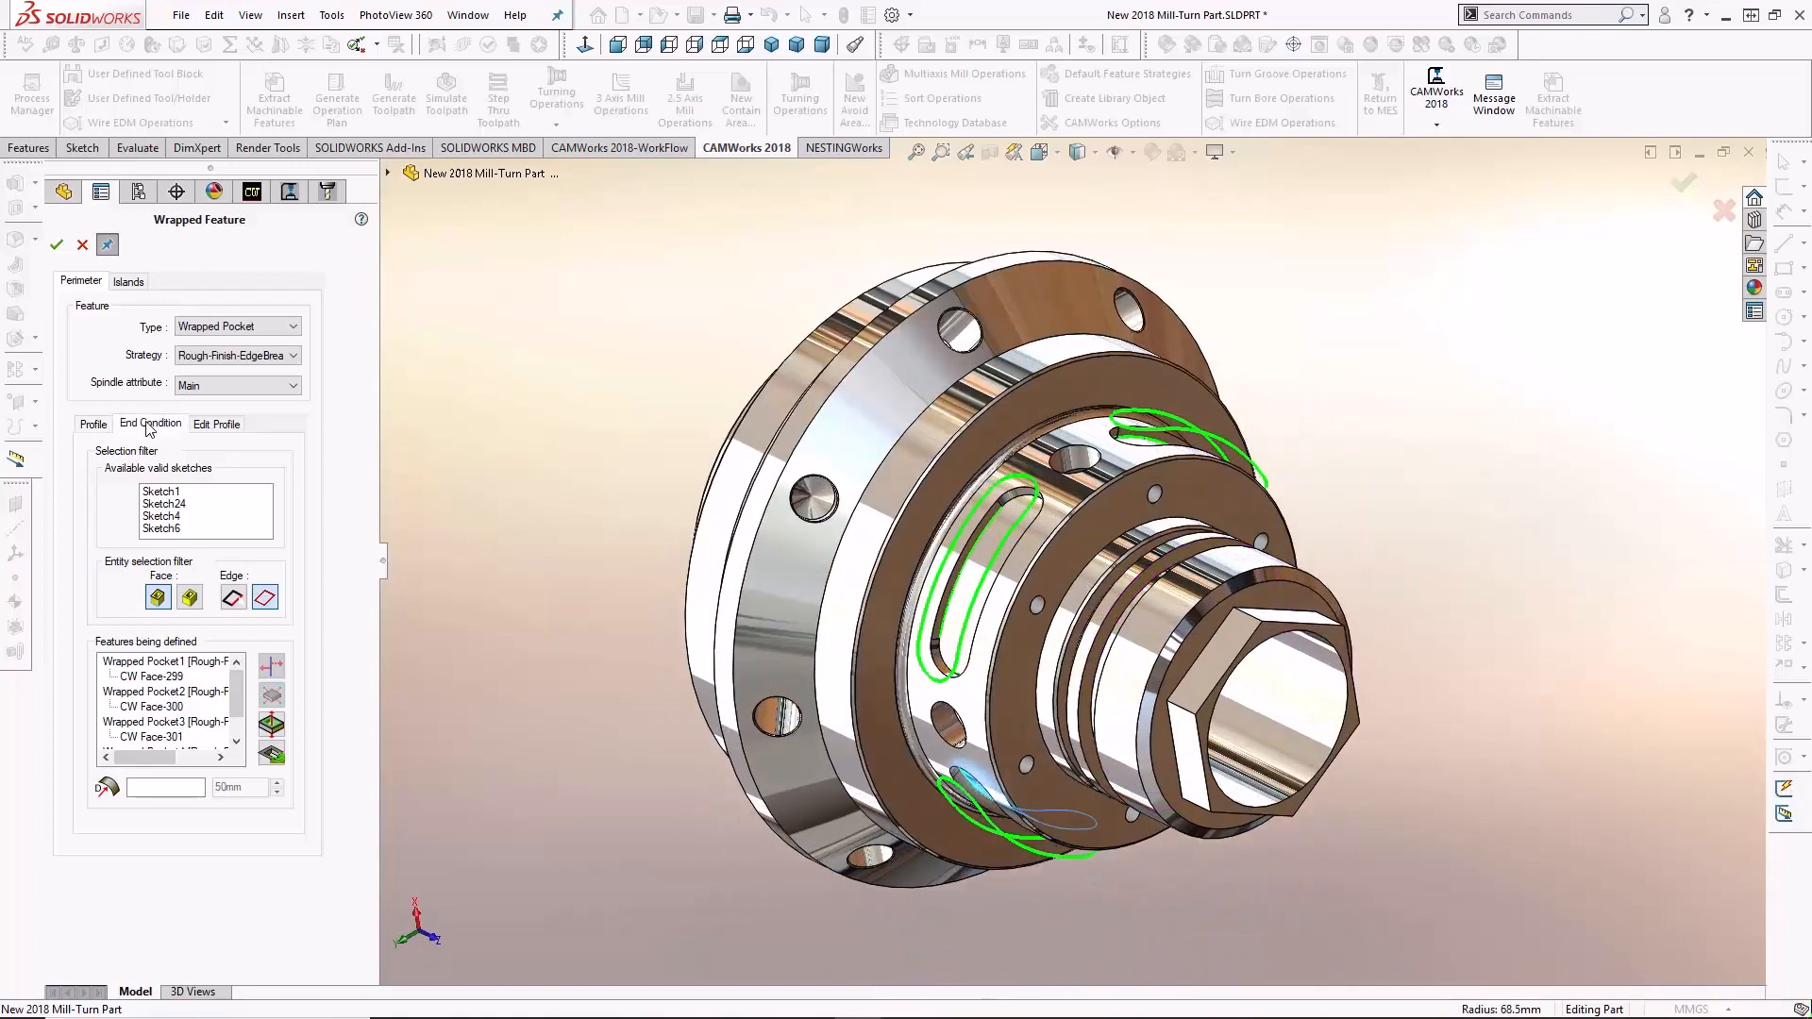
click(1061, 506)
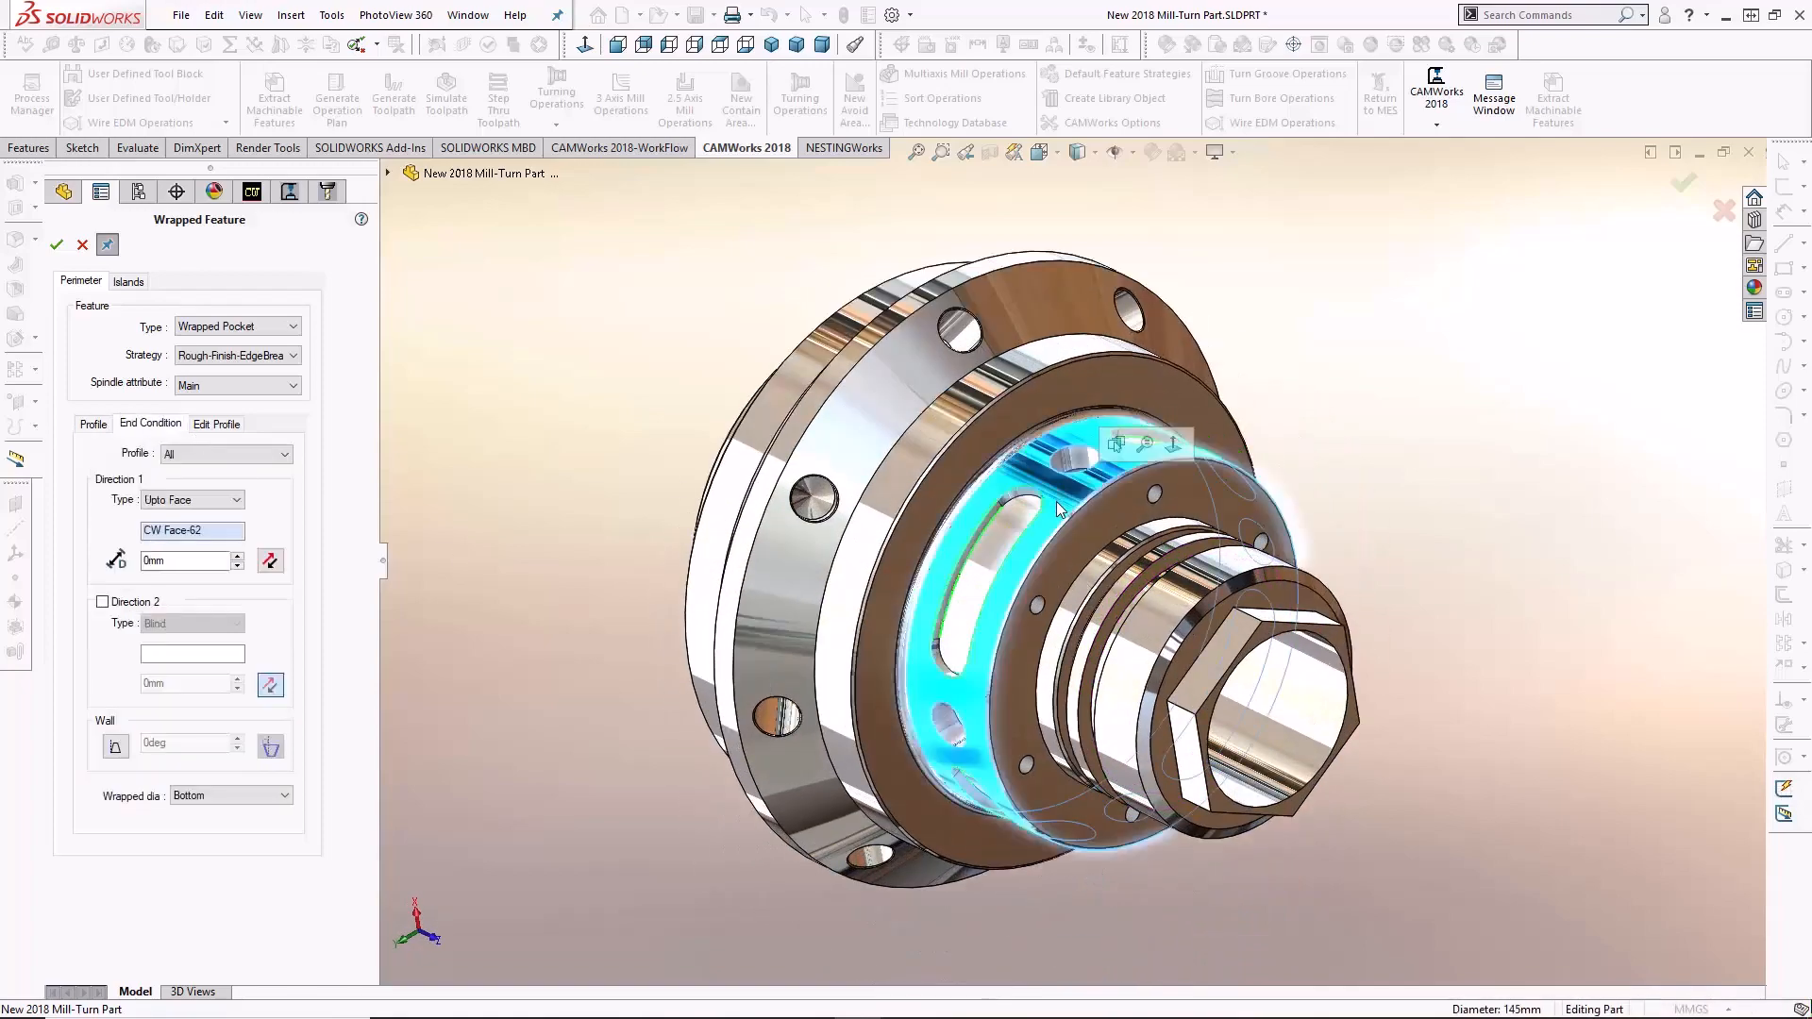
click(55, 247)
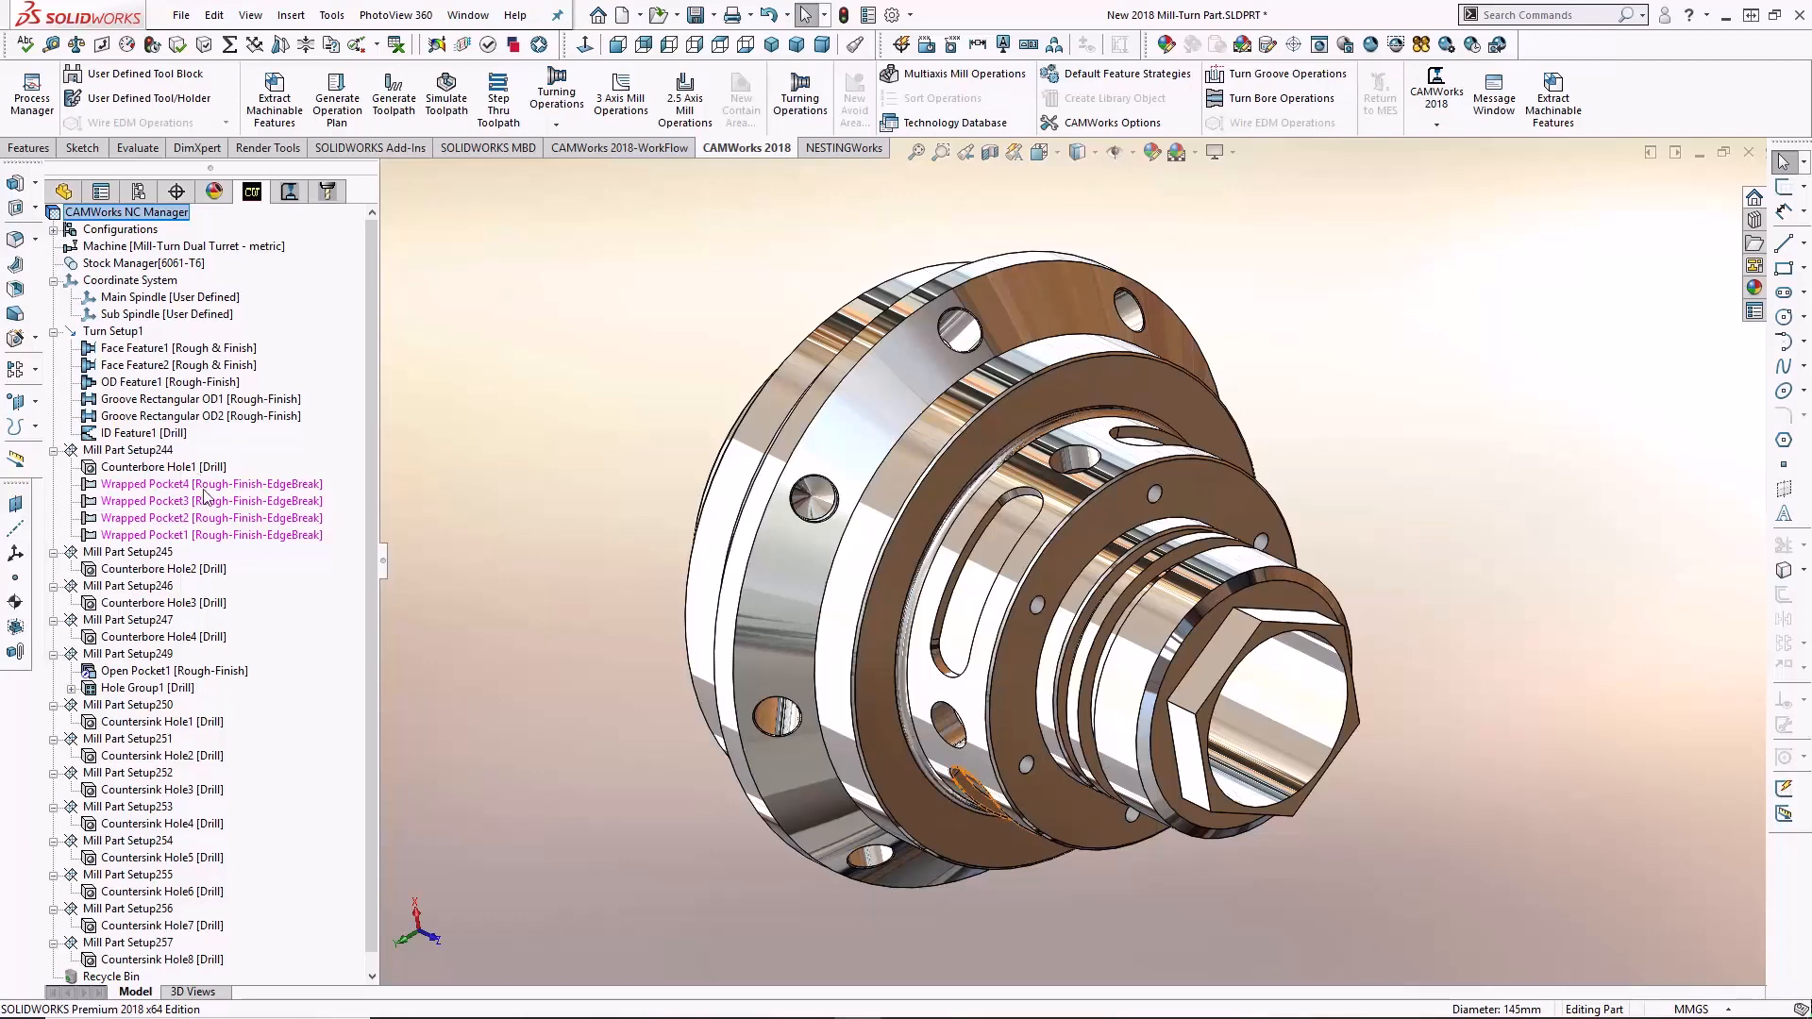
Step: Generate the operation plan for the four wrapped pockets and calculate the toolpaths of the new rough and contour mill operations
click(200, 483)
shift+click(218, 534)
right_click(220, 536)
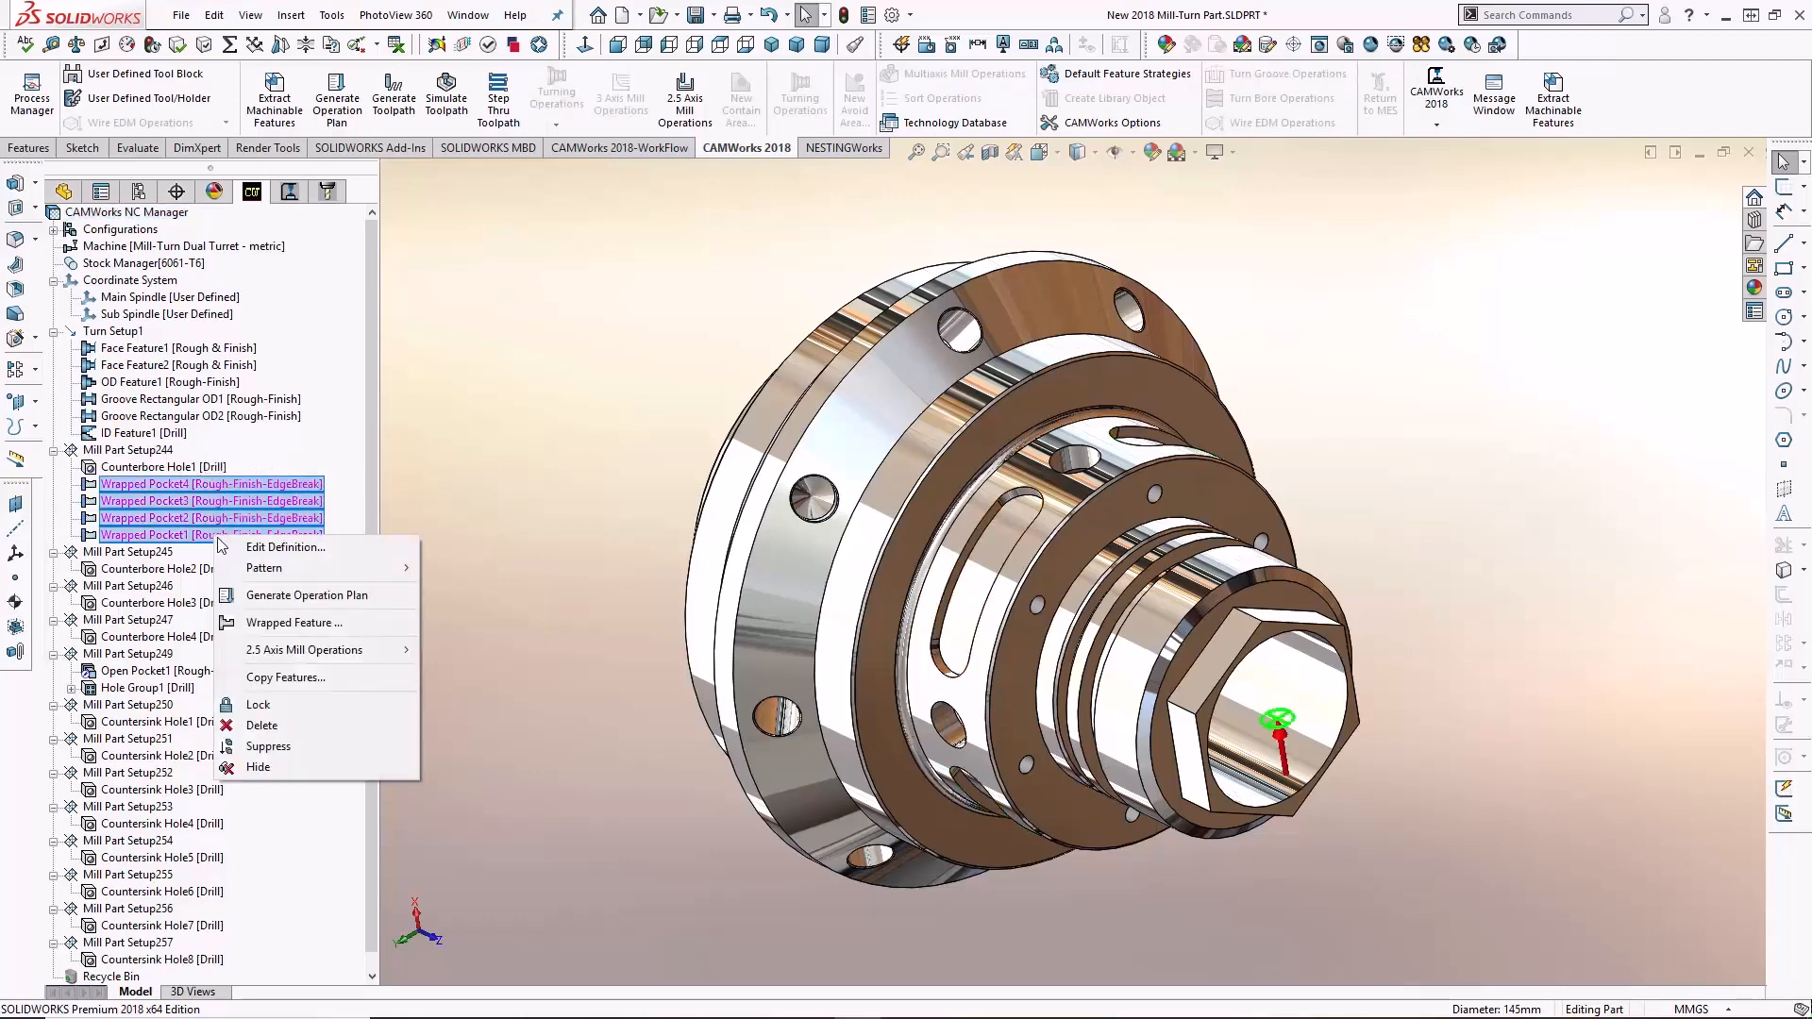
click(253, 594)
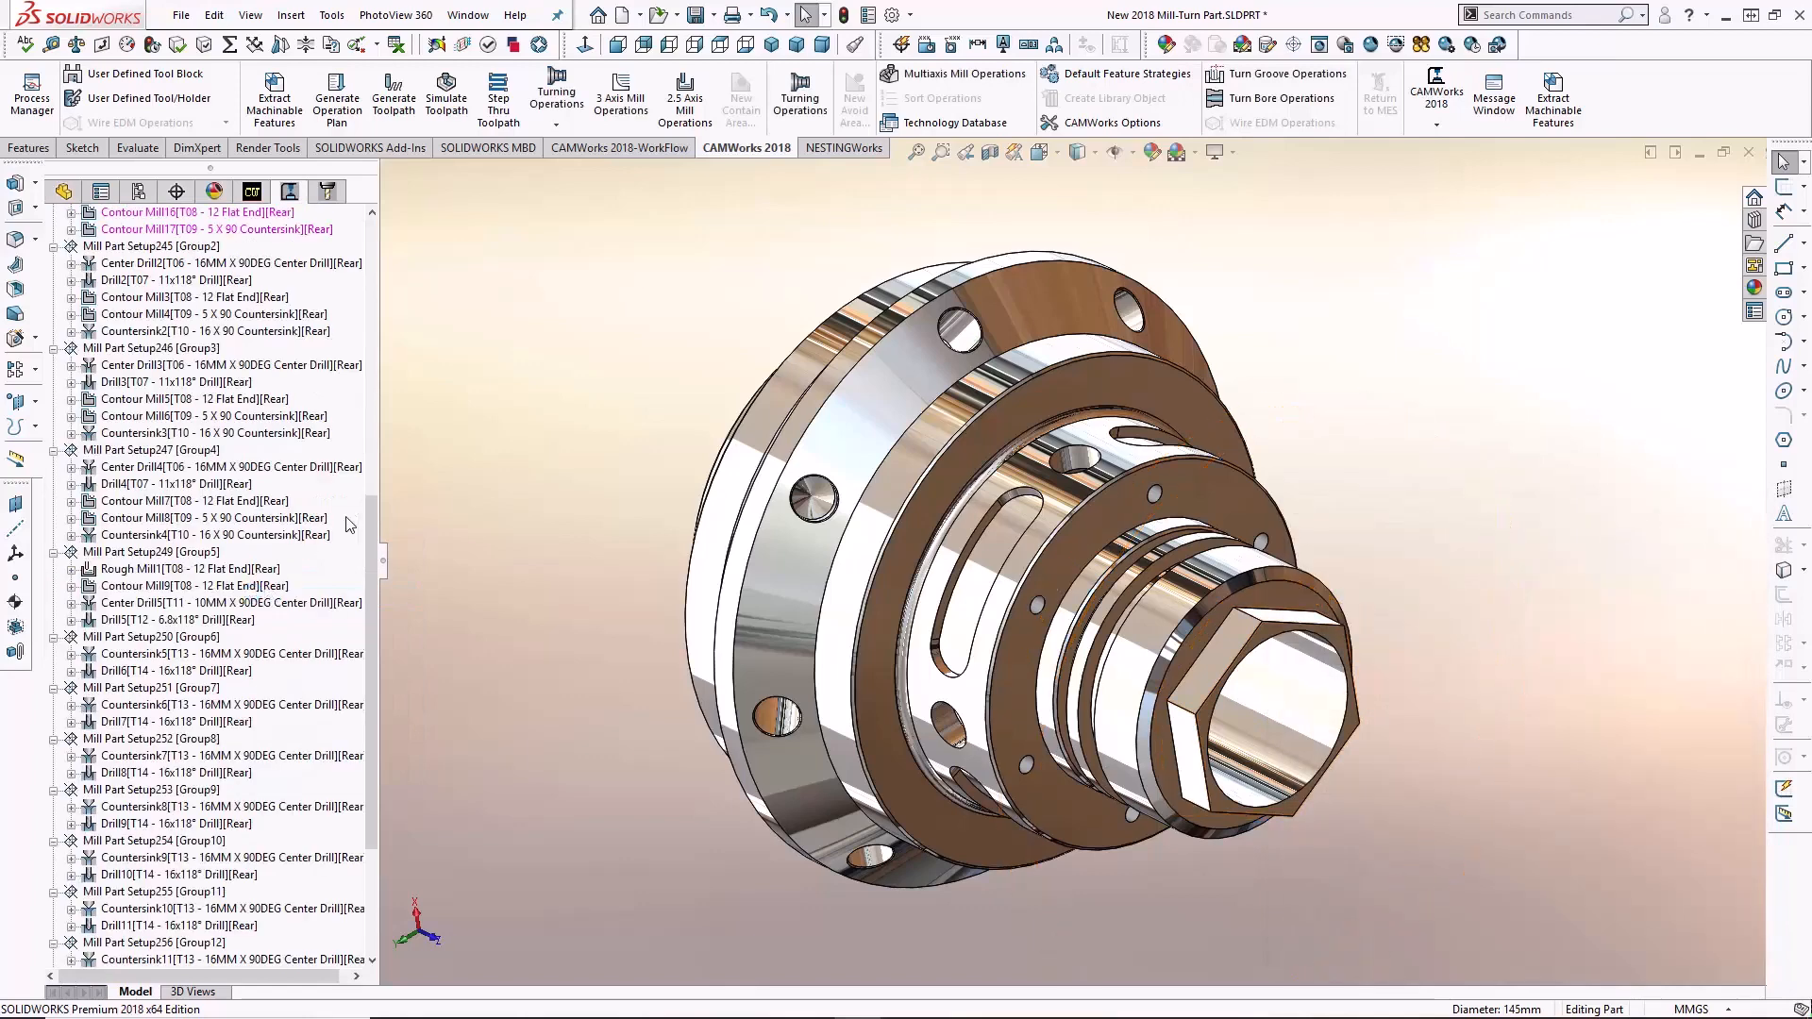
click(251, 433)
shift+click(217, 620)
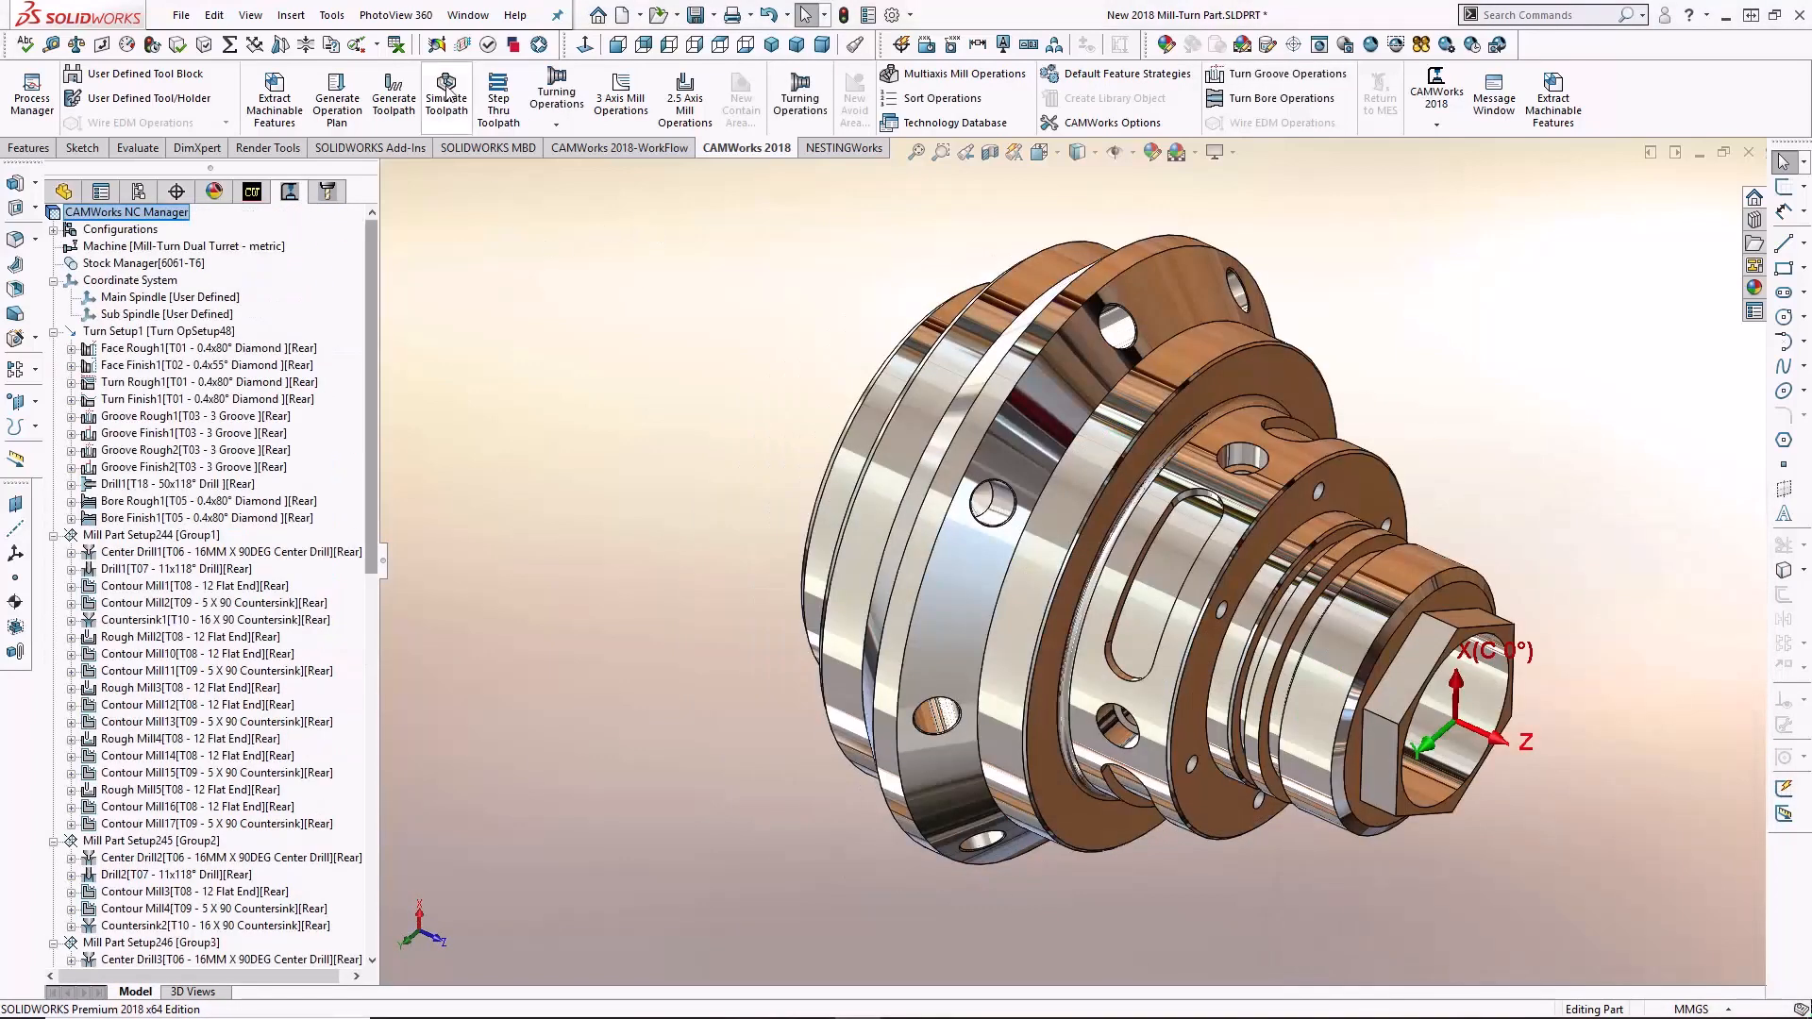
Step: Rerun the full toolpath simulation with the slot operations included, compare the result with the design part, and close it
click(448, 98)
click(166, 356)
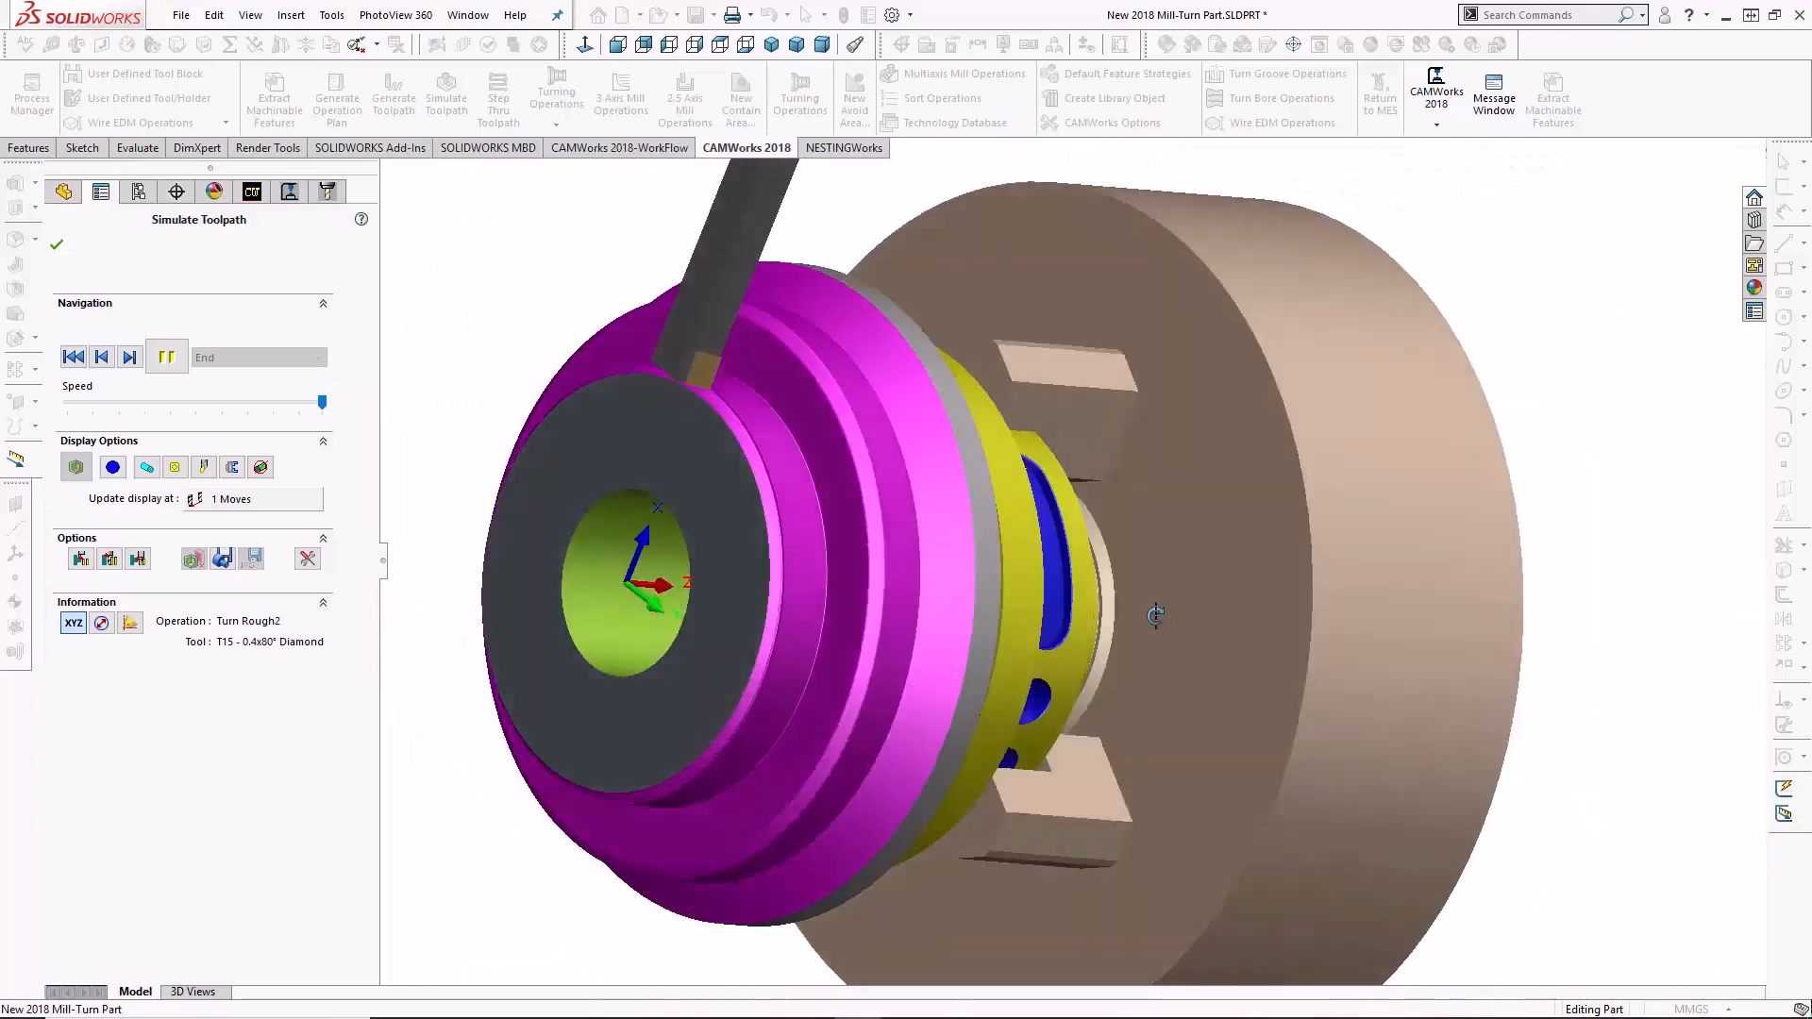
middle_drag(1156, 615, 1070, 572)
scroll(1070, 572, up, 2)
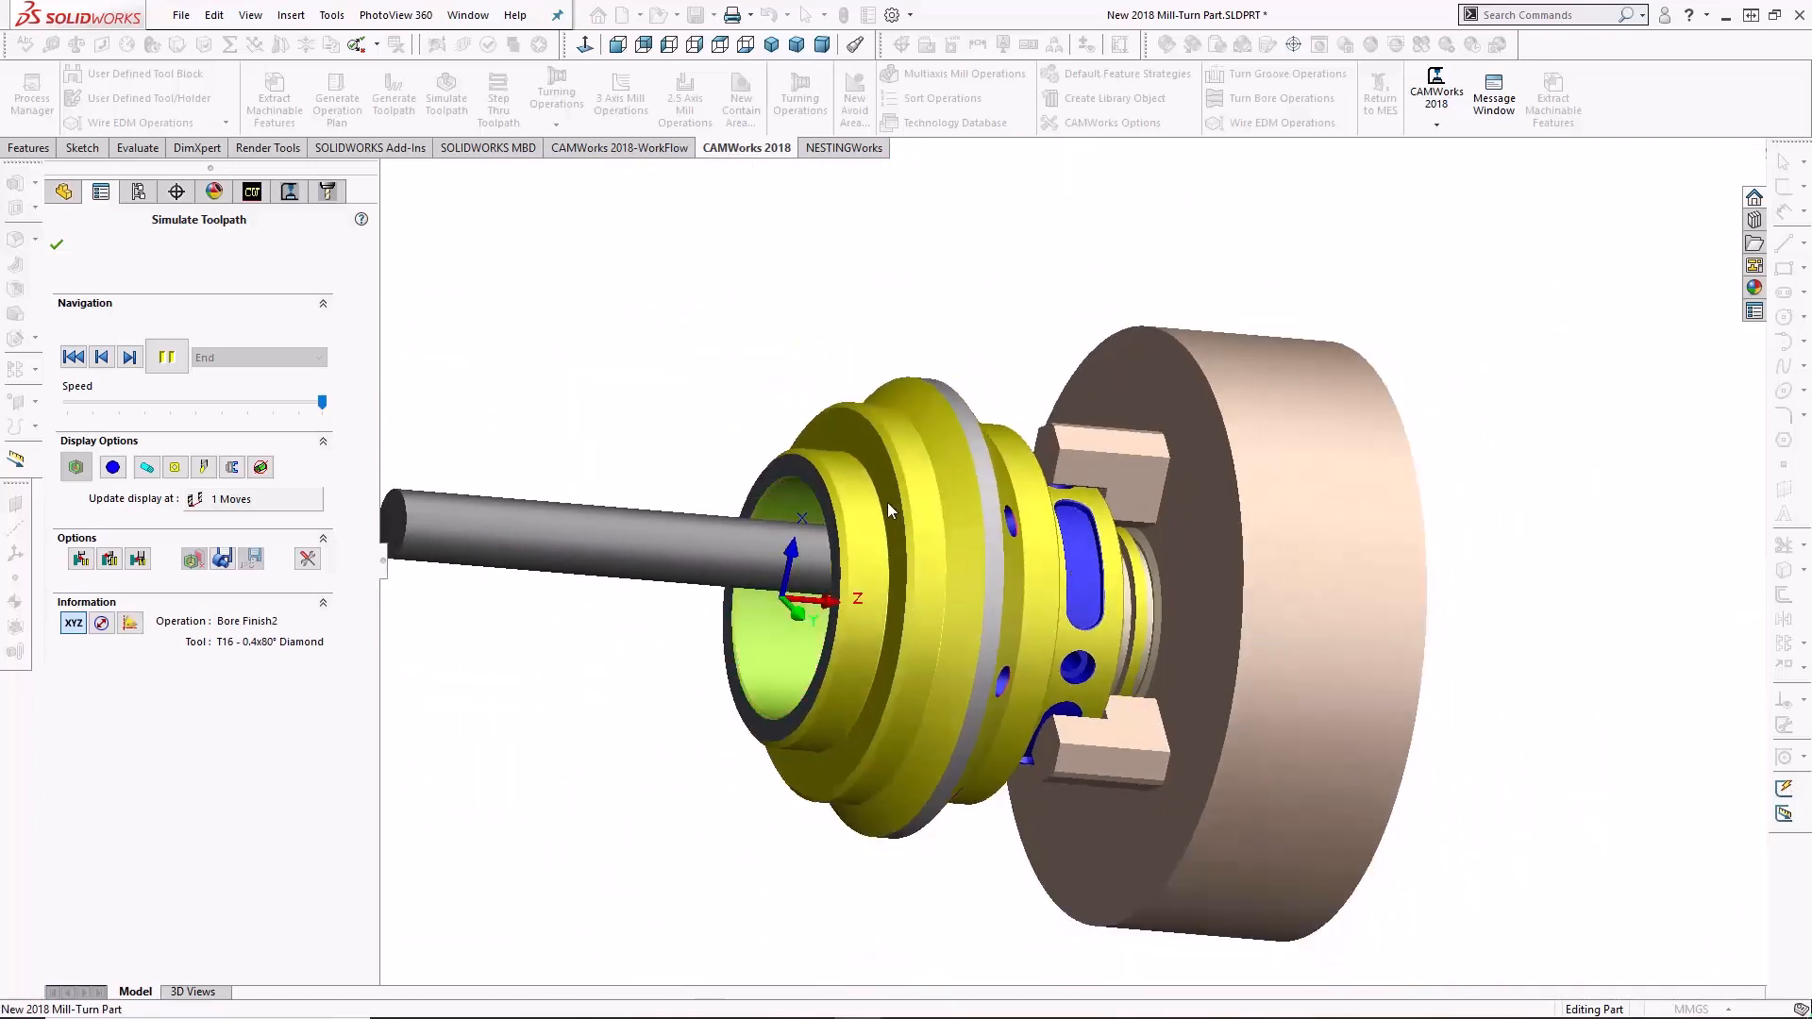
click(75, 466)
middle_drag(903, 539, 981, 628)
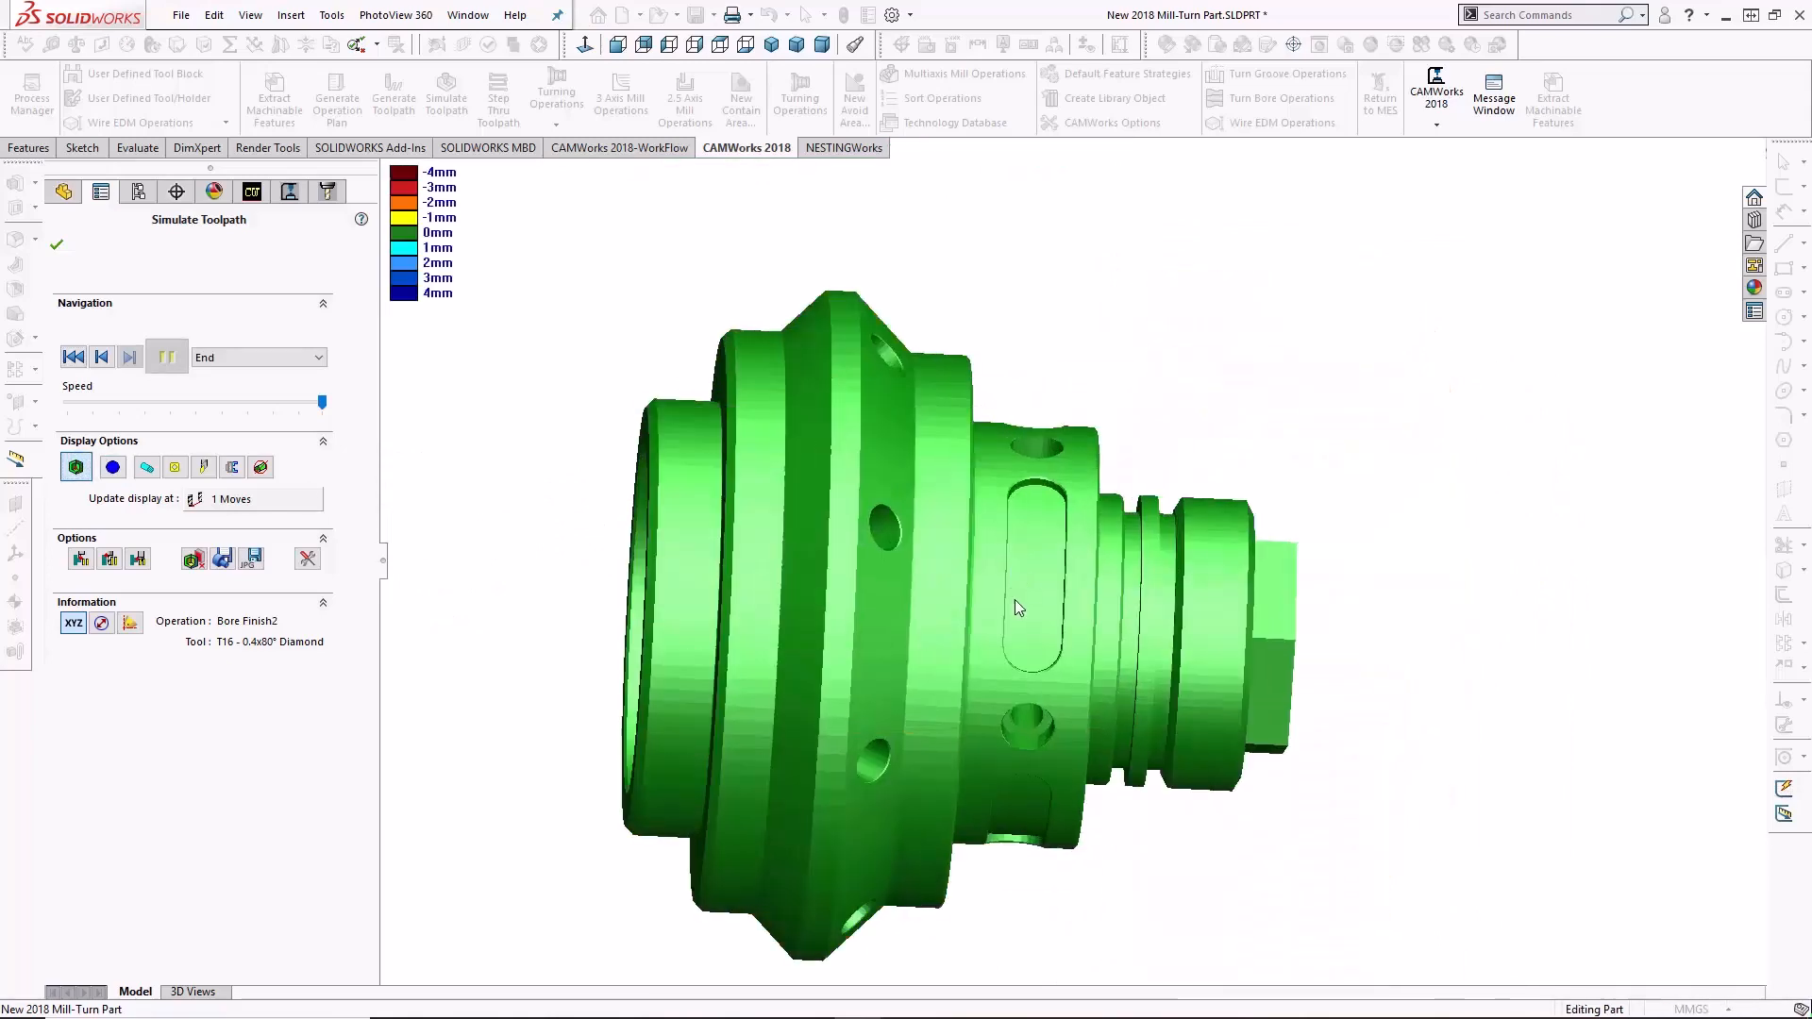
scroll(991, 637, up, 2)
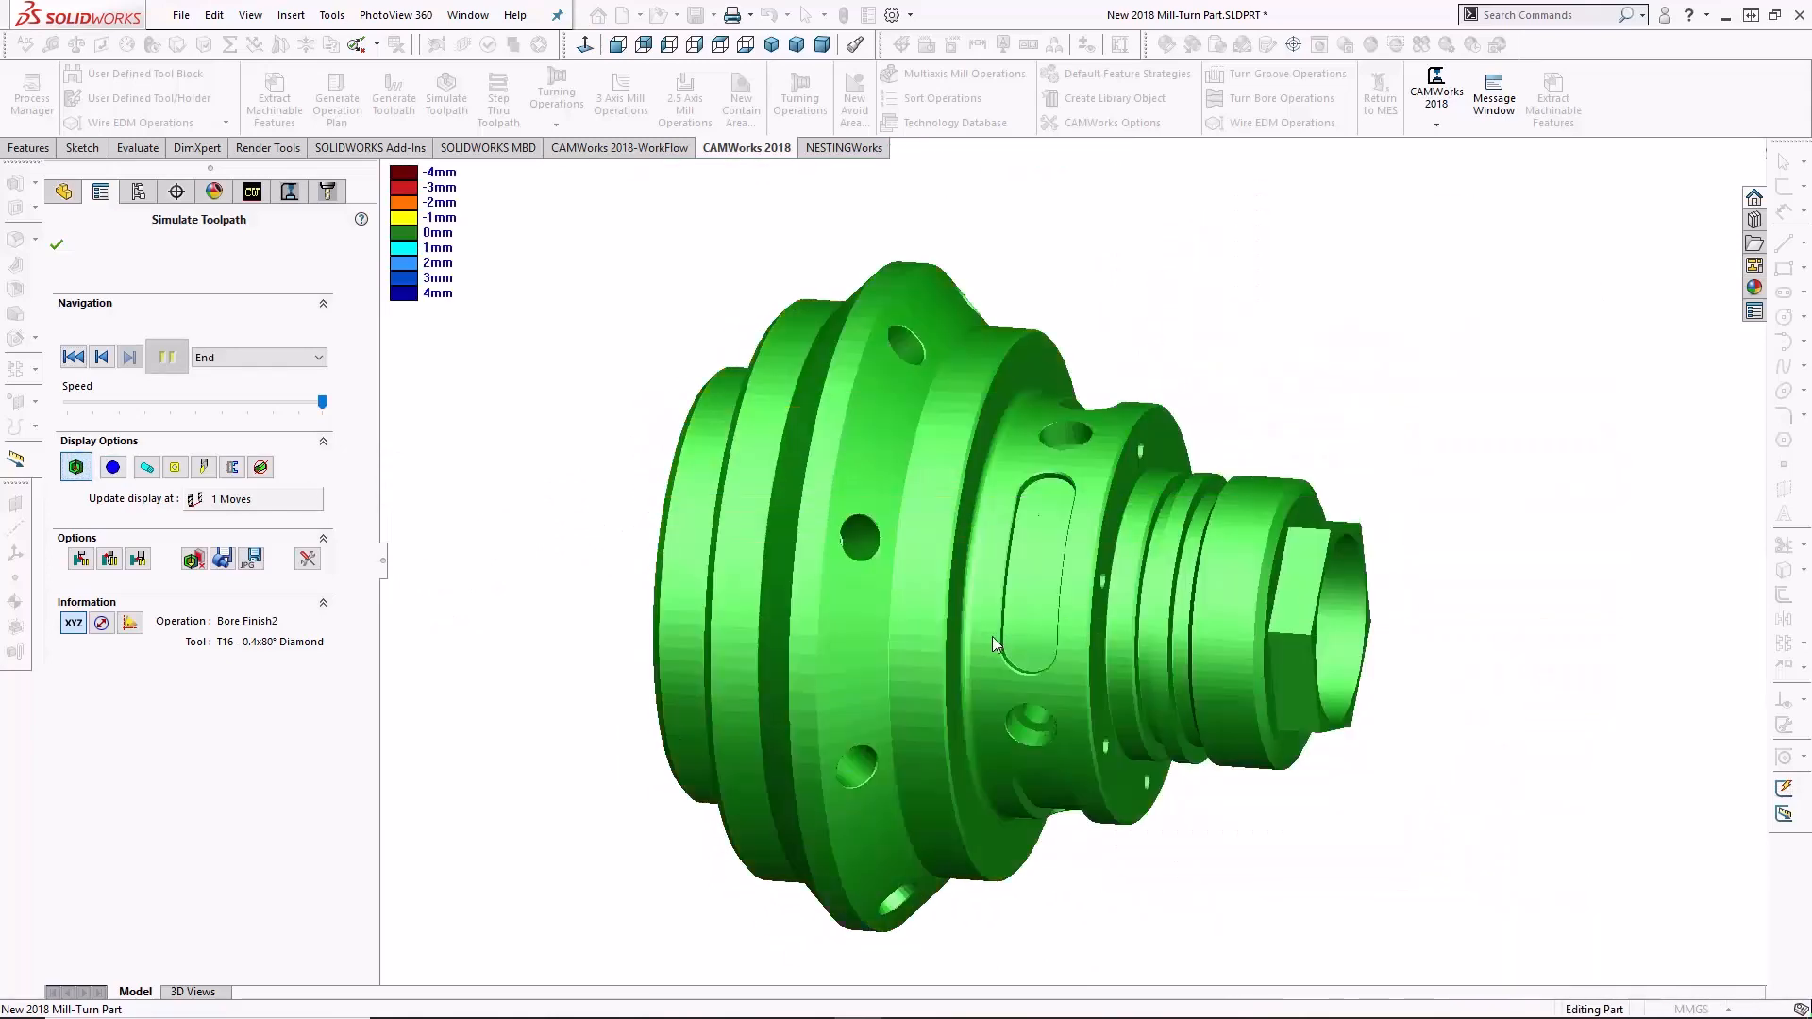
click(57, 244)
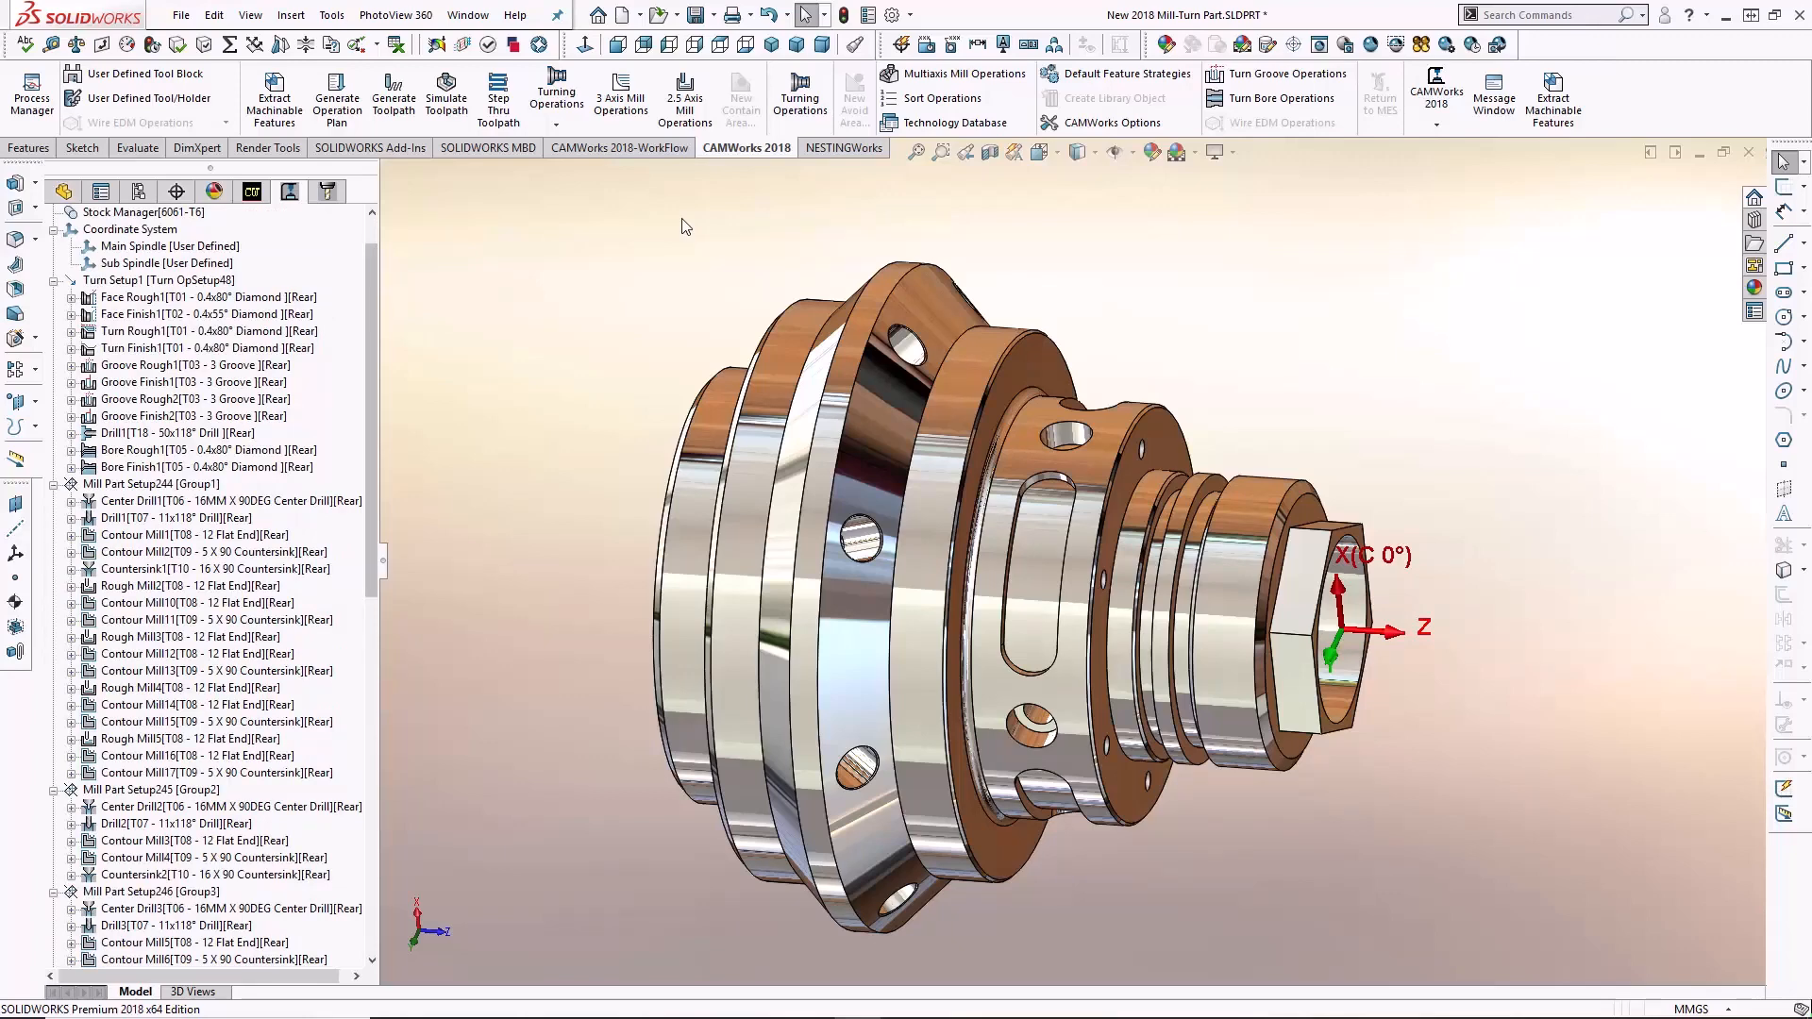
Step: Post-process all operations into NC code files and finish the output so the code opens in CAMWorks NC Editor
click(613, 148)
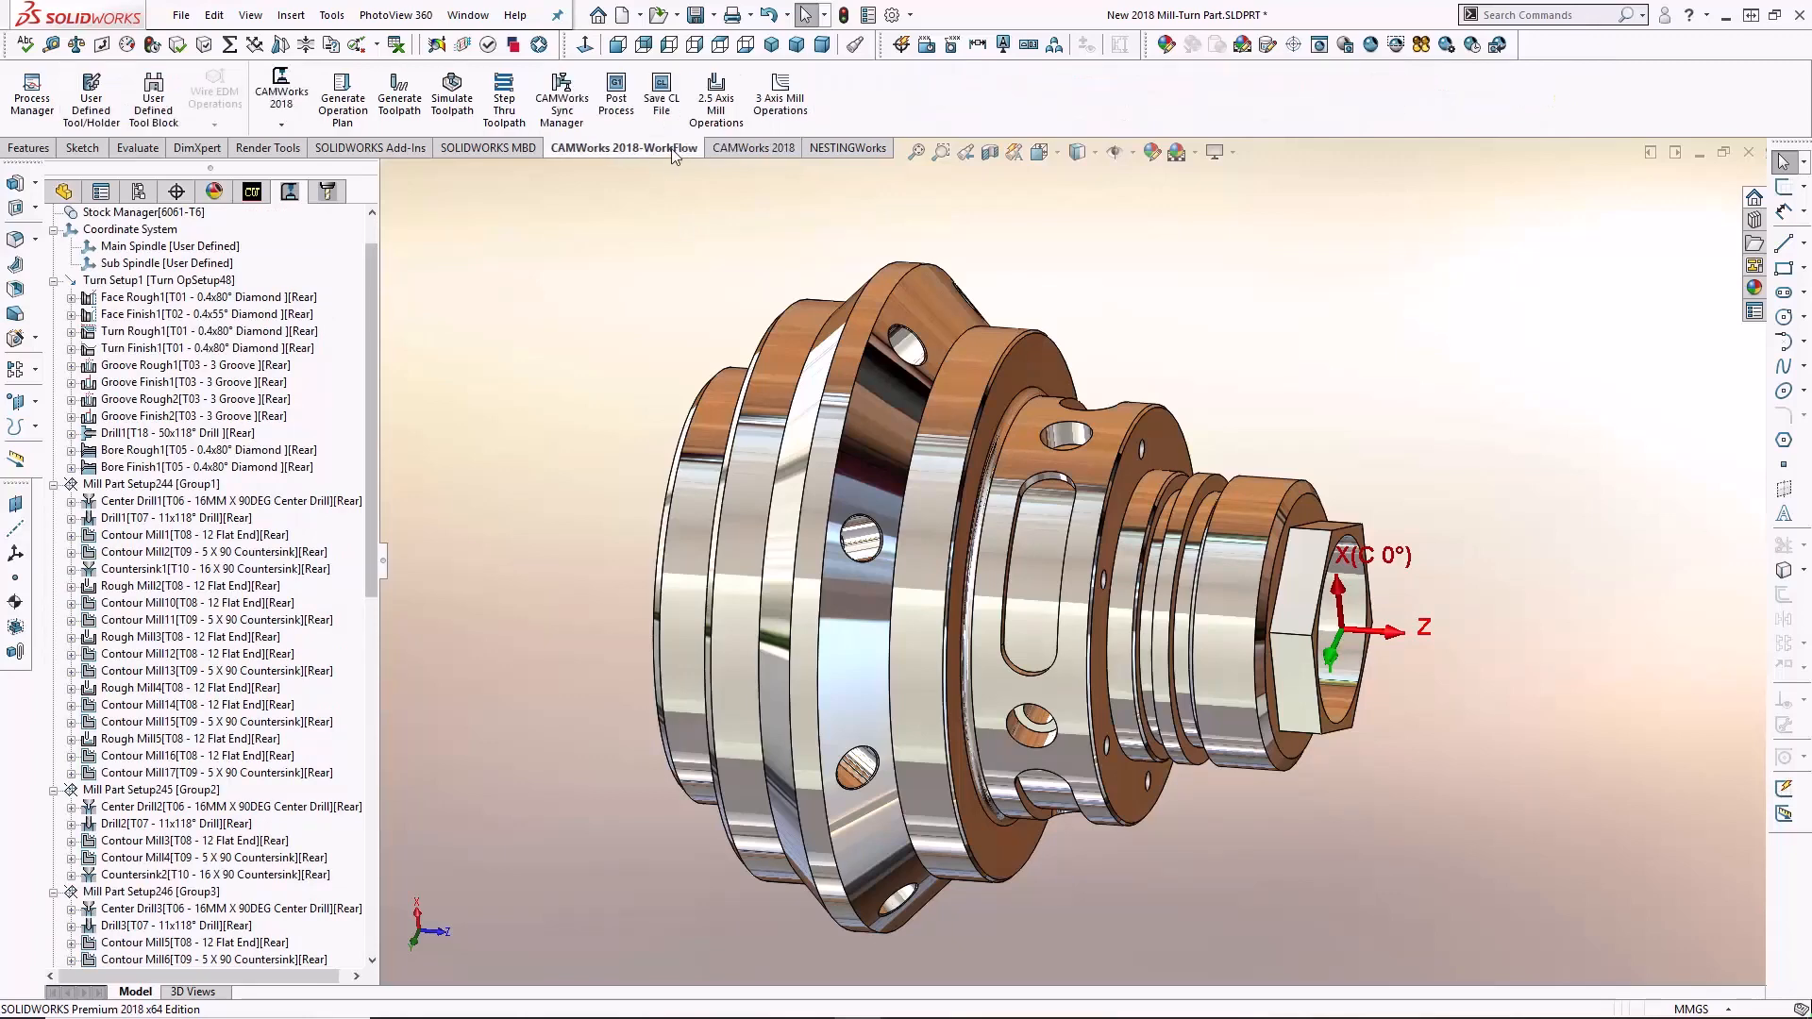
click(618, 94)
click(1028, 826)
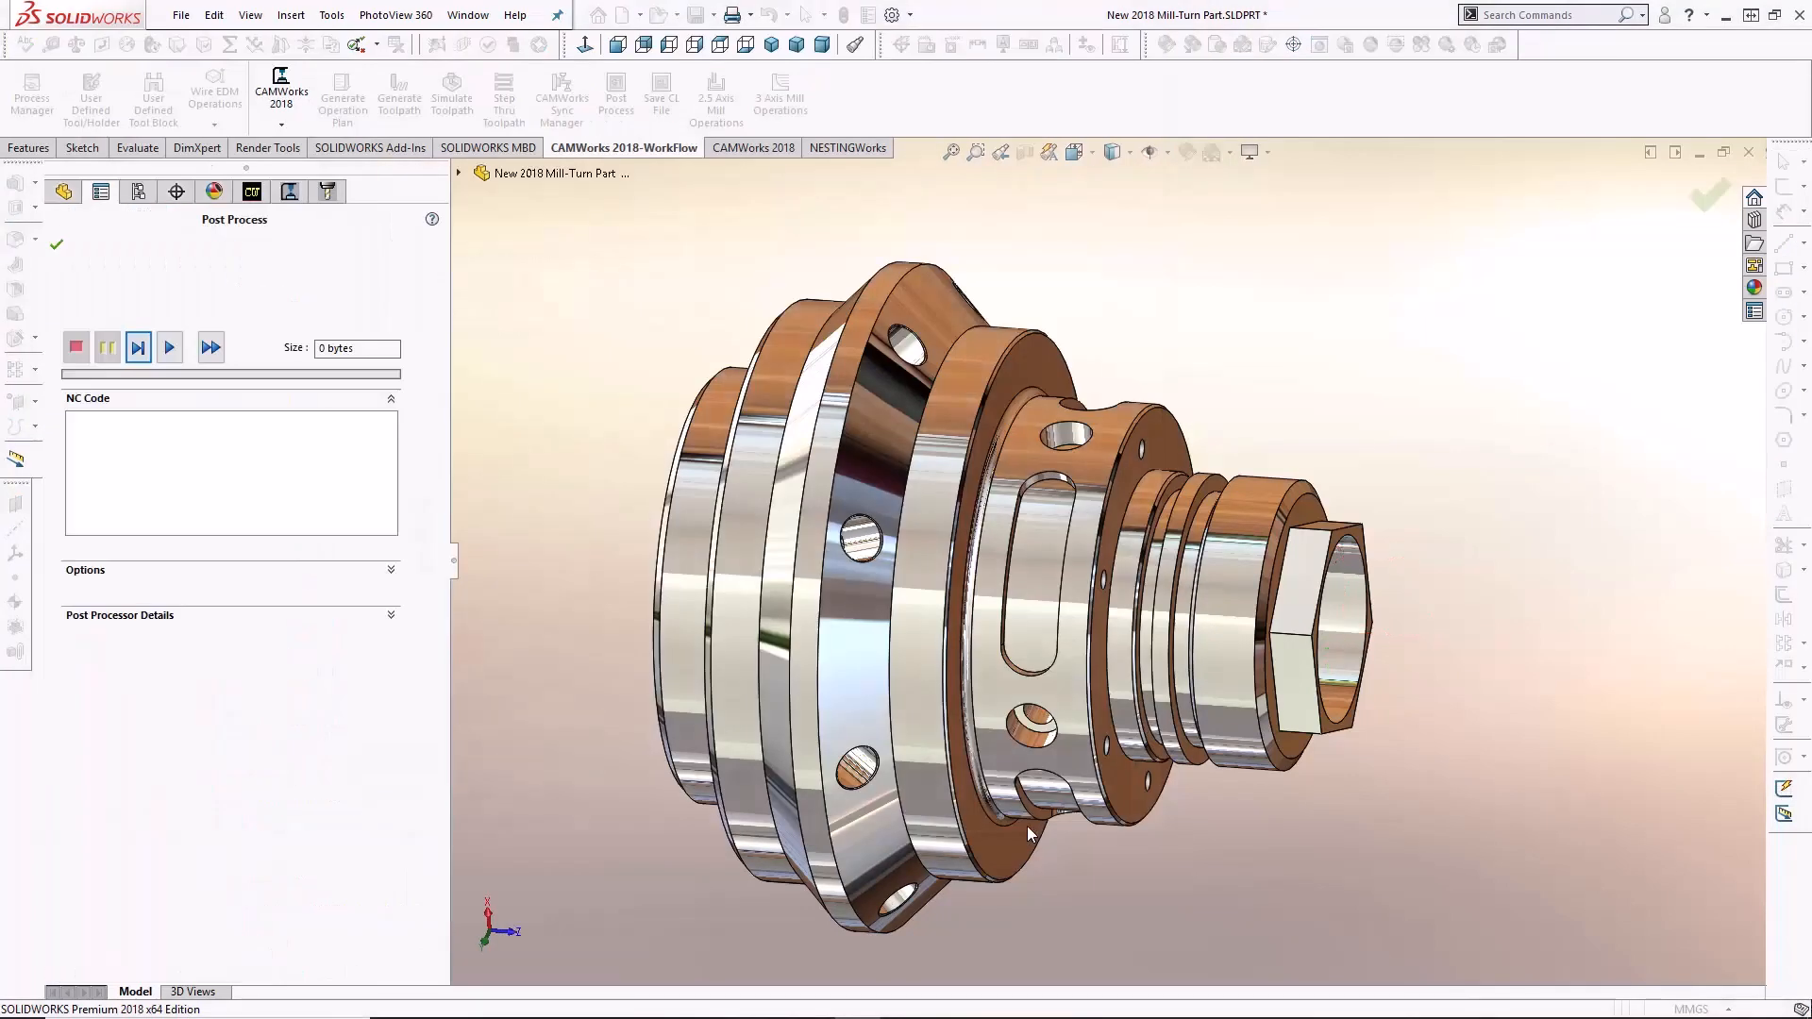
click(137, 348)
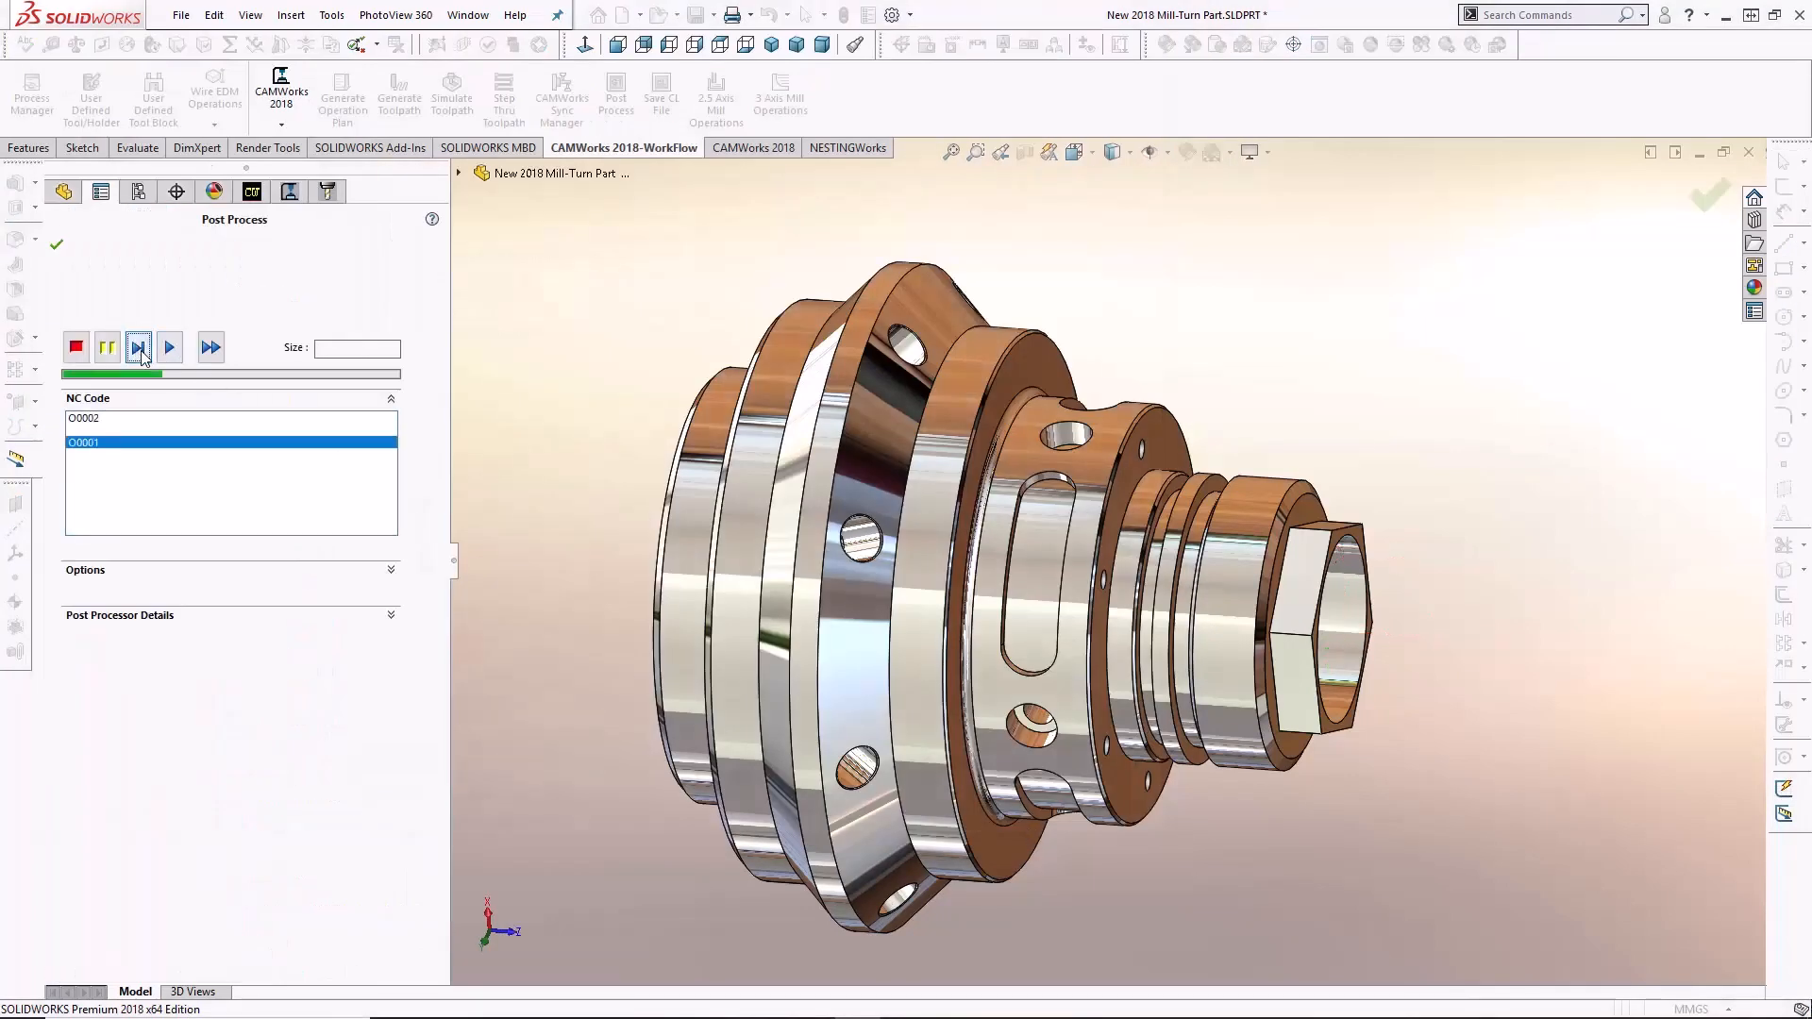
click(216, 349)
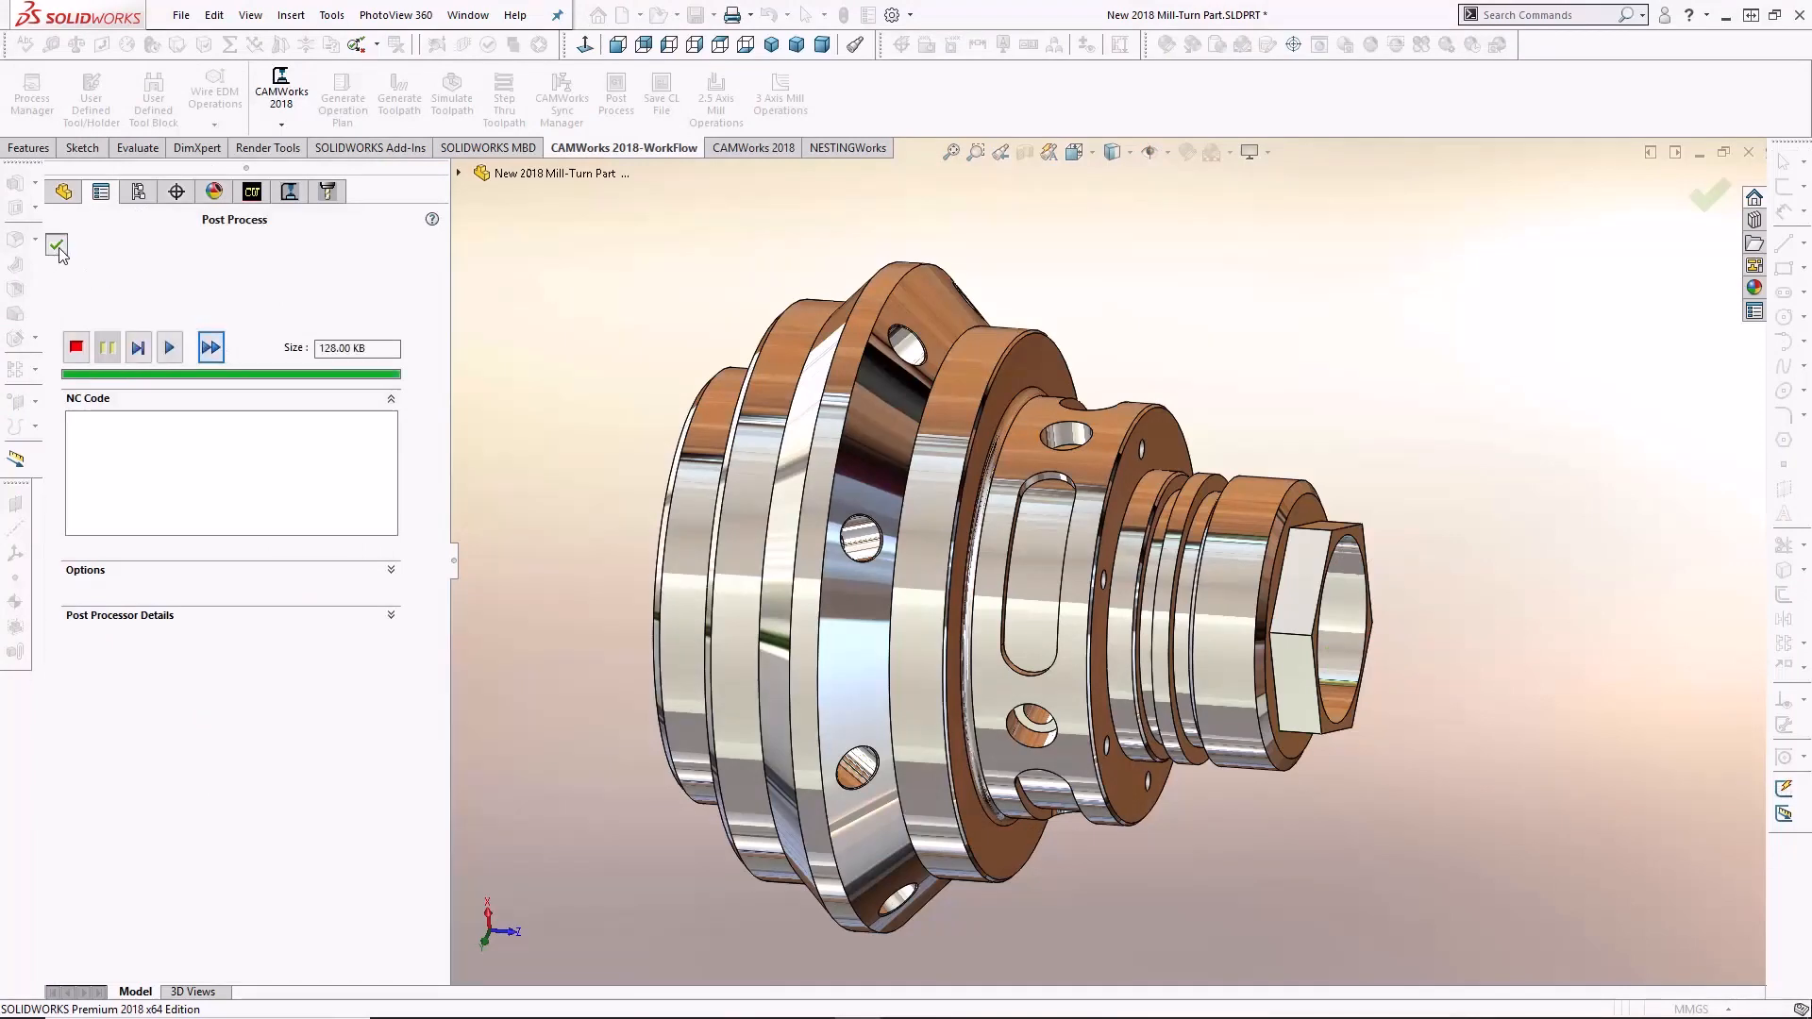
click(56, 246)
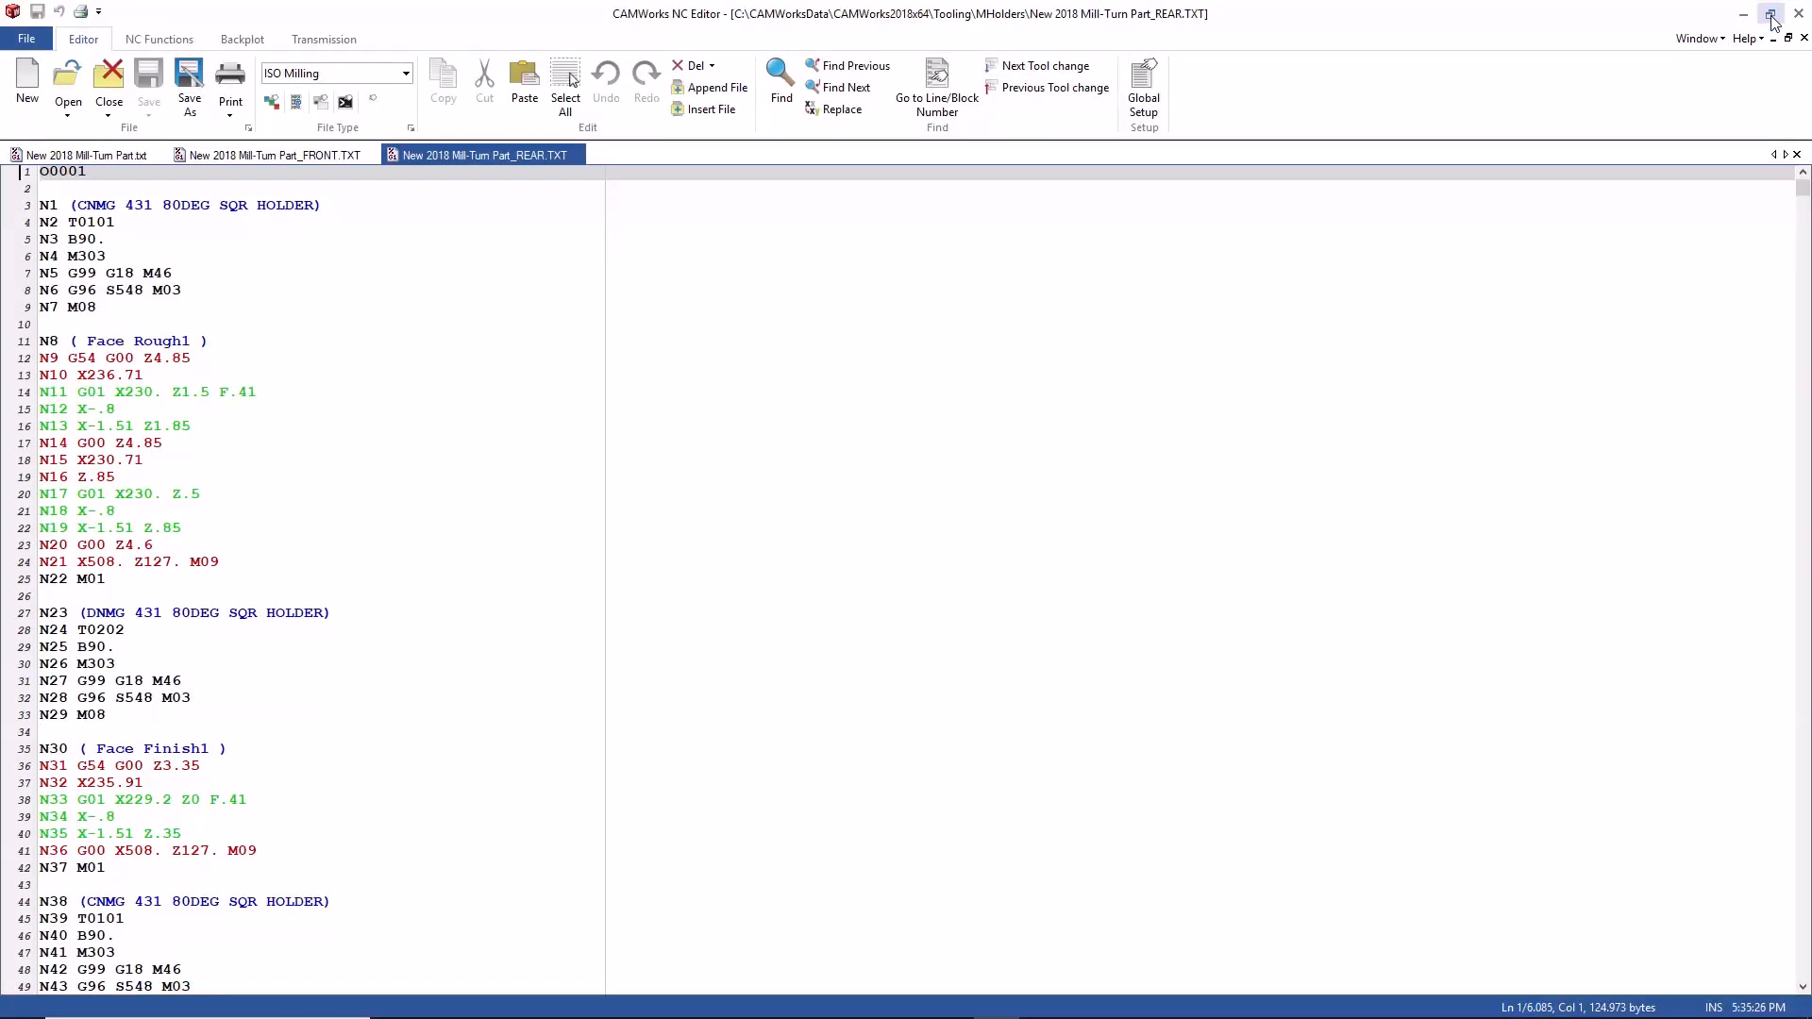